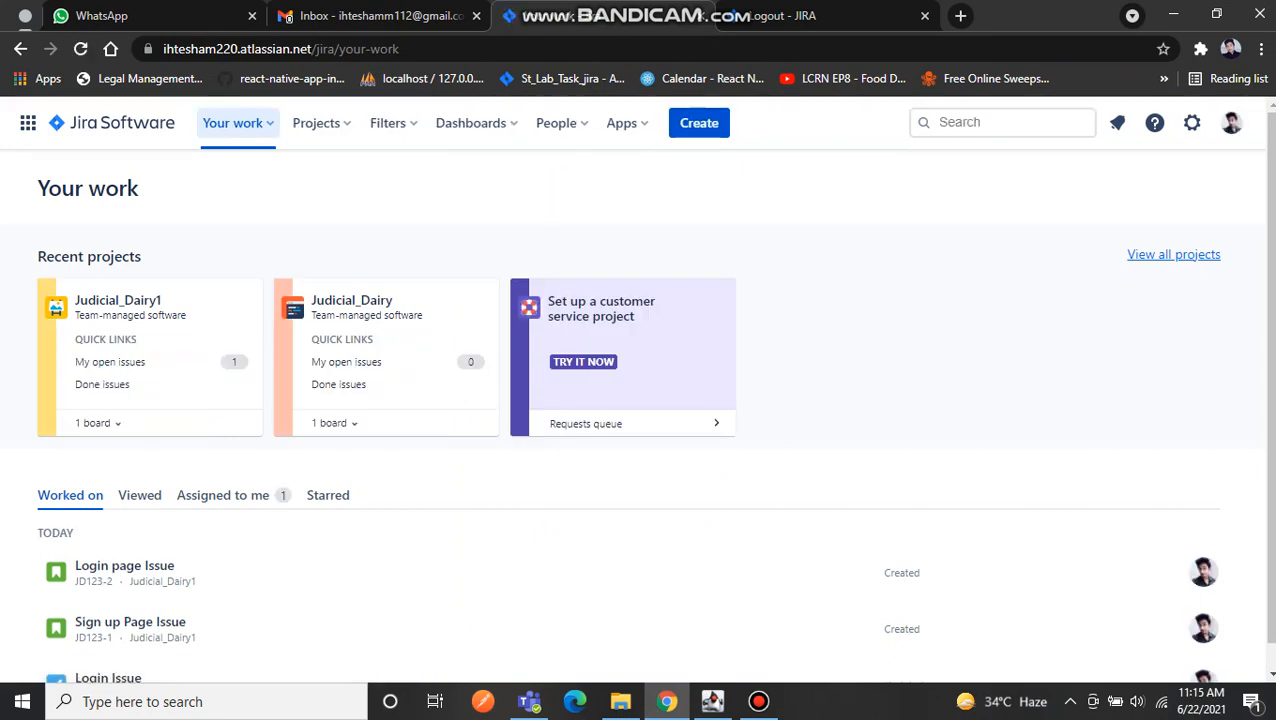
Start creating a new software development project using the Scrum template.
{"action": "left_click", "coordinate": [316, 122]}
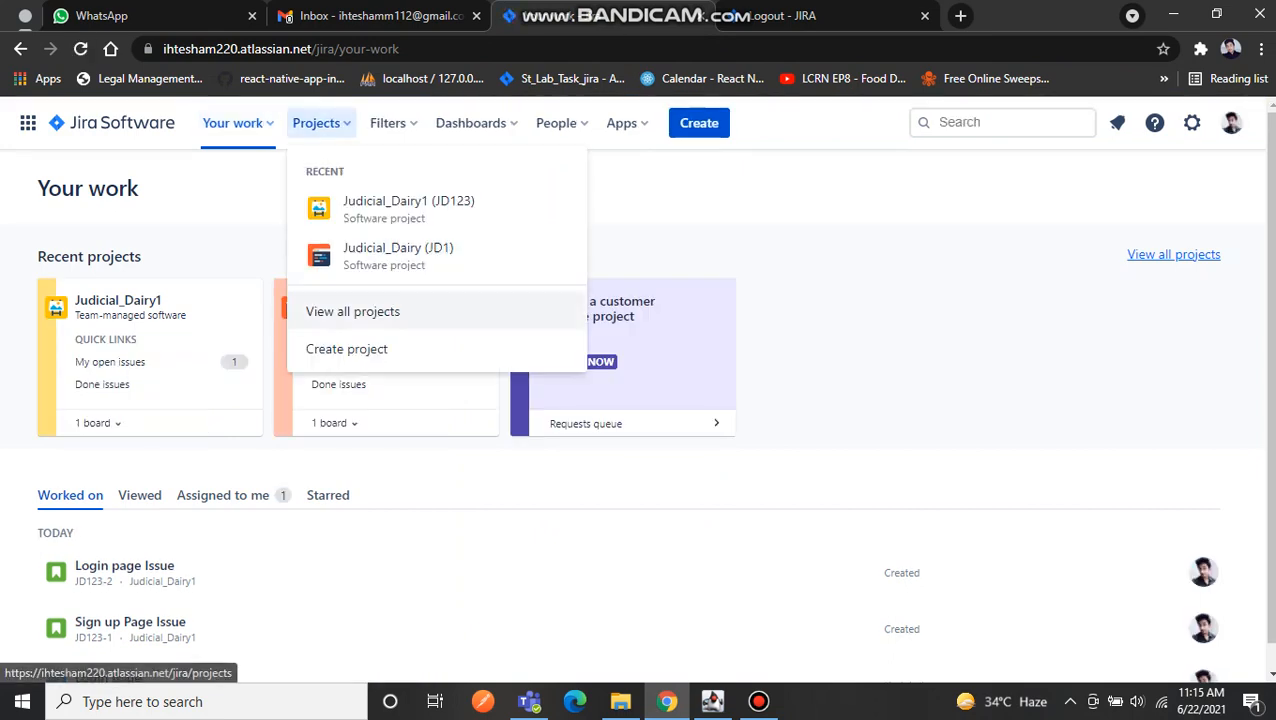
{"action": "left_click", "coordinate": [346, 348]}
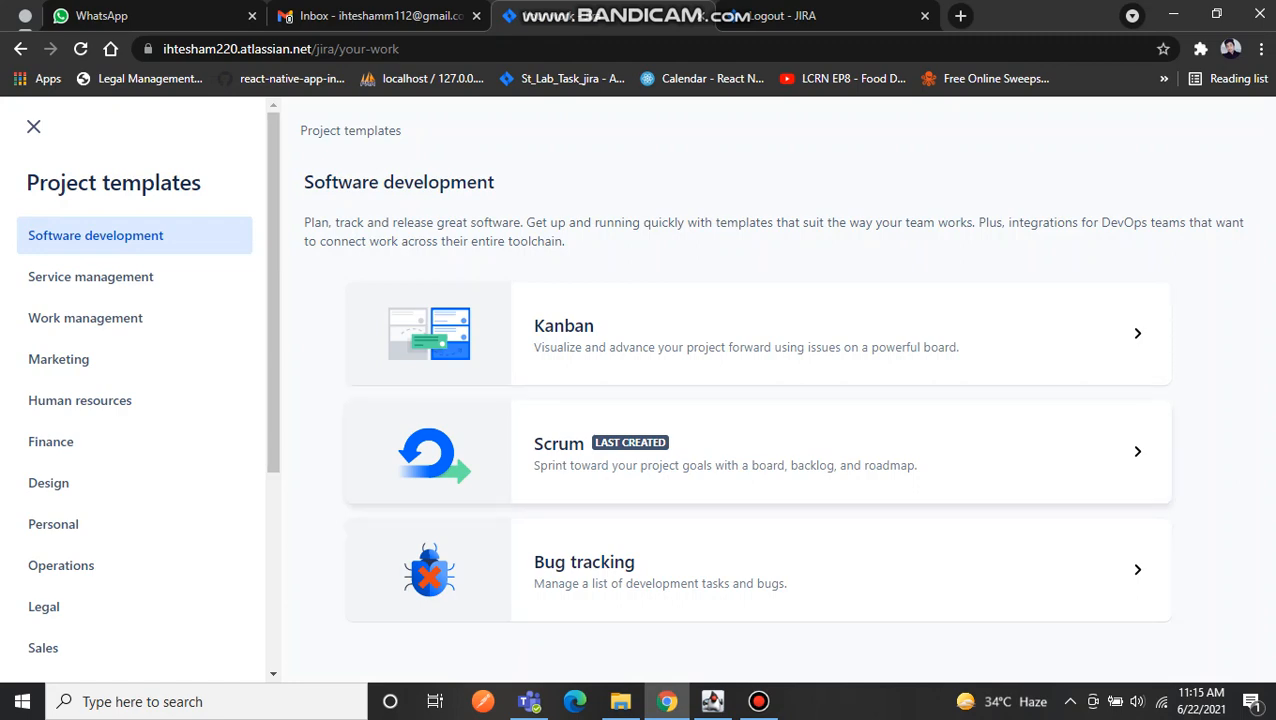
{"action": "left_click", "coordinate": [720, 452]}
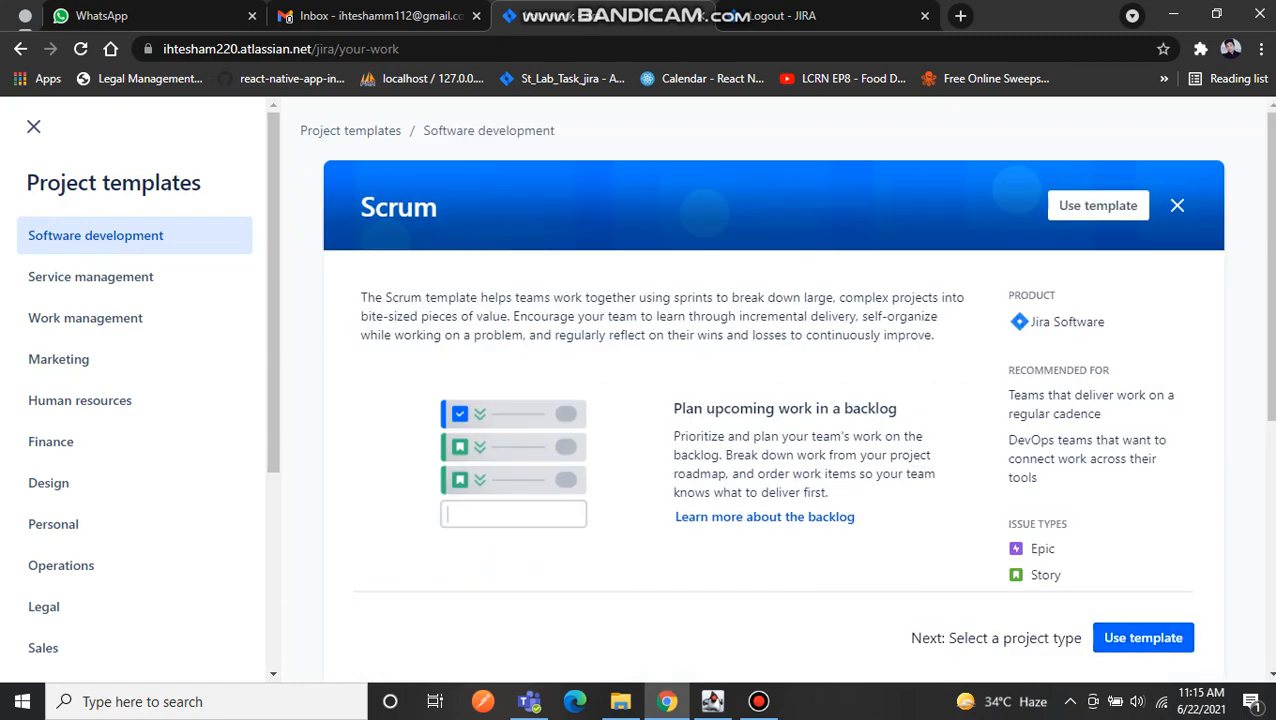
{"action": "left_click", "coordinate": [1143, 637]}
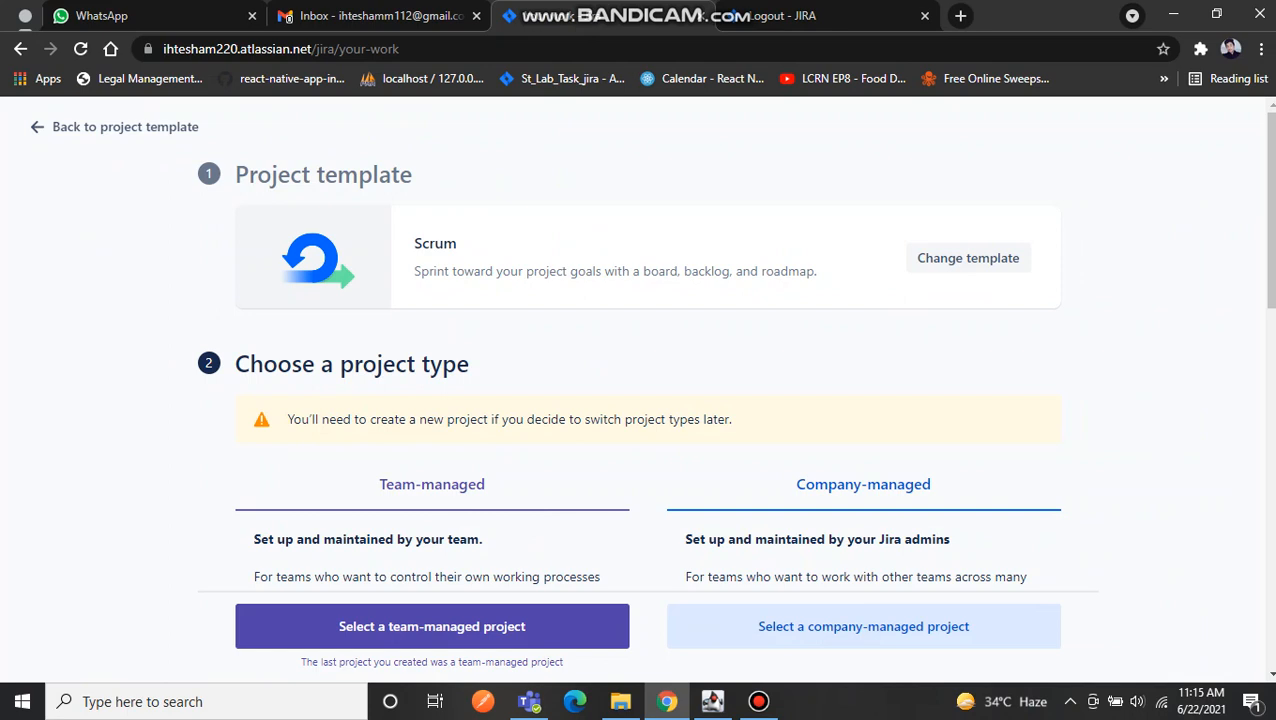
Compare the team-managed and company-managed project types and choose the team-managed project.
{"action": "left_click_drag", "start_coordinate": [379, 484], "coordinate": [485, 484]}
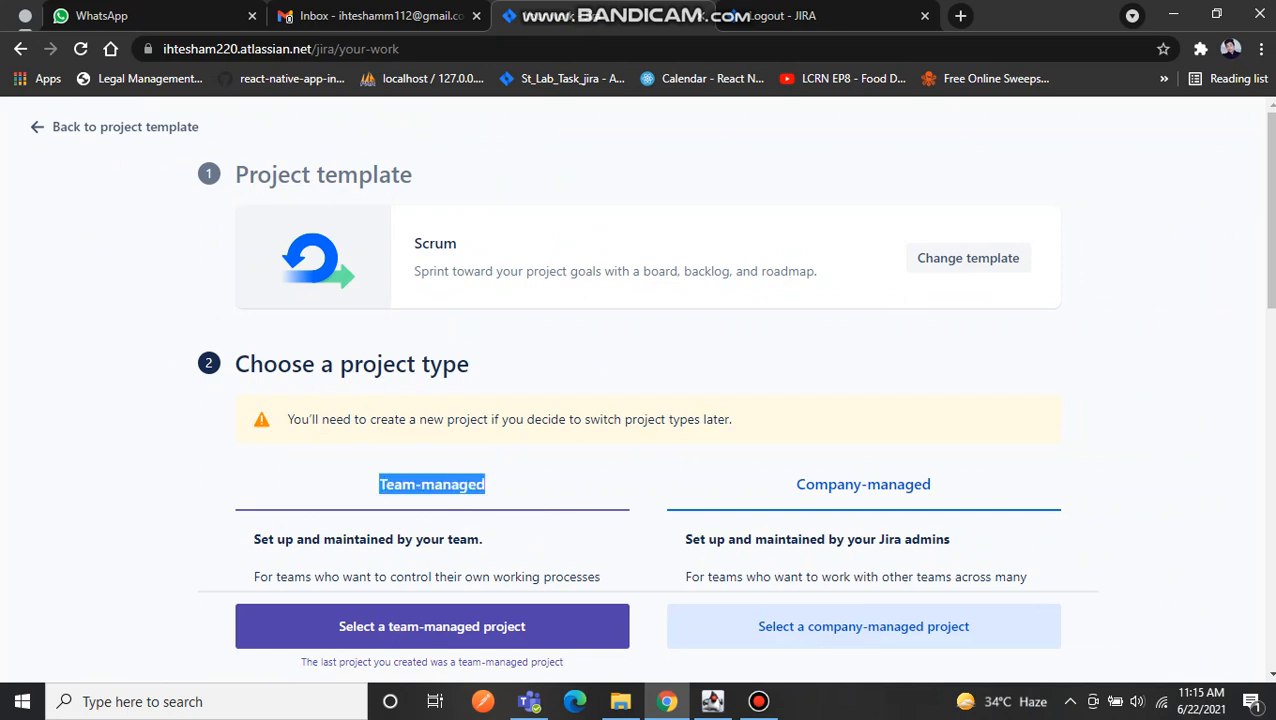
{"action": "left_click_drag", "start_coordinate": [796, 484], "coordinate": [930, 484]}
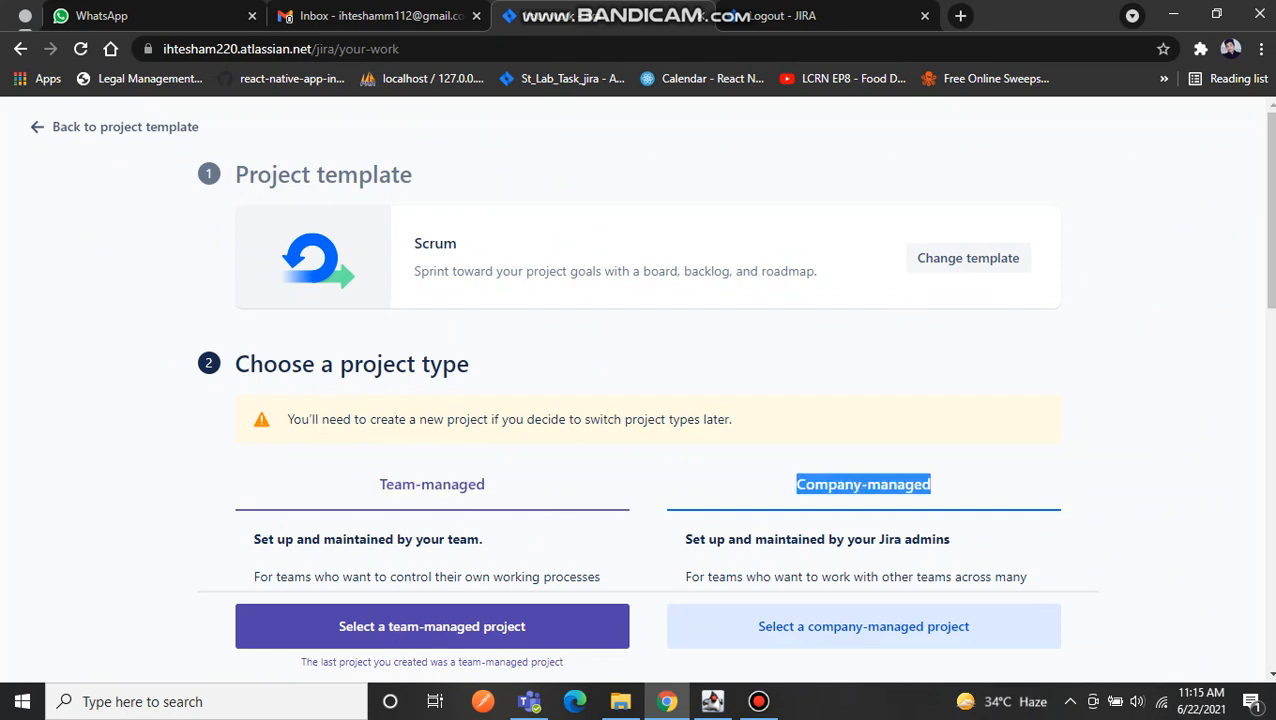
{"action": "scroll", "coordinate": [648, 380], "scroll_direction": "down", "scroll_amount": 1}
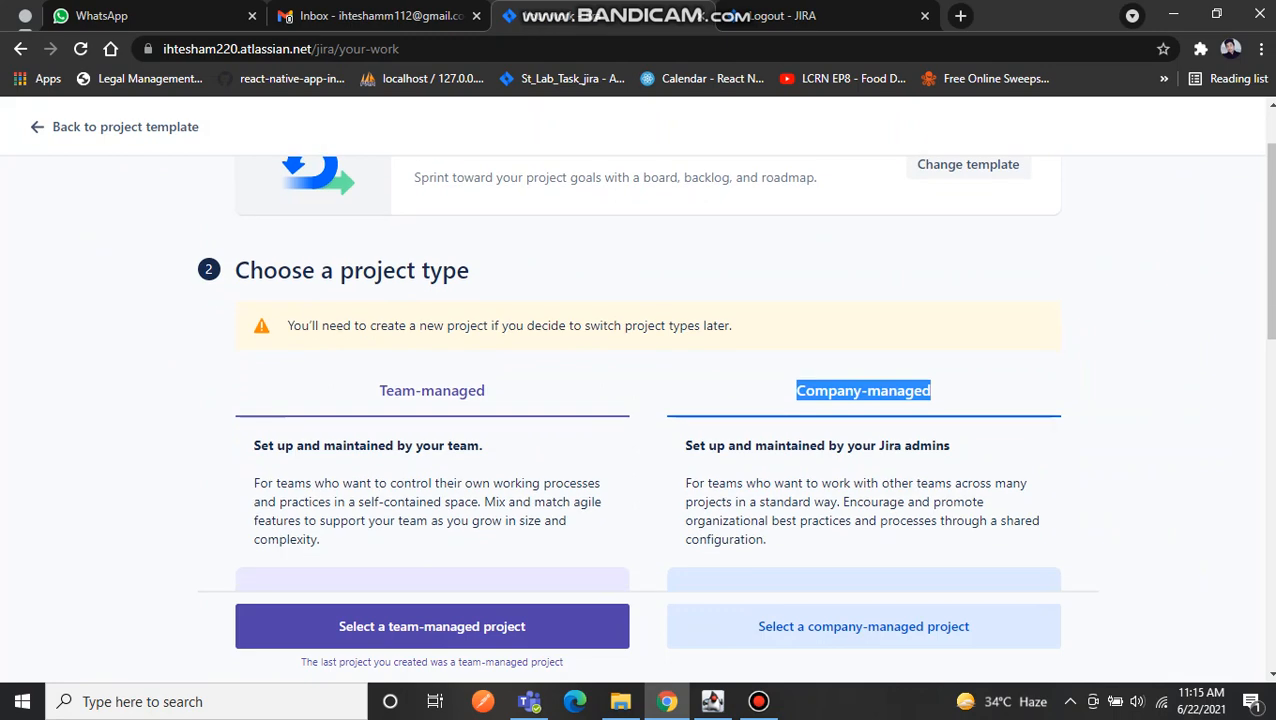
{"action": "left_click", "coordinate": [863, 390]}
{"action": "scroll", "coordinate": [648, 380], "scroll_direction": "down", "scroll_amount": 3}
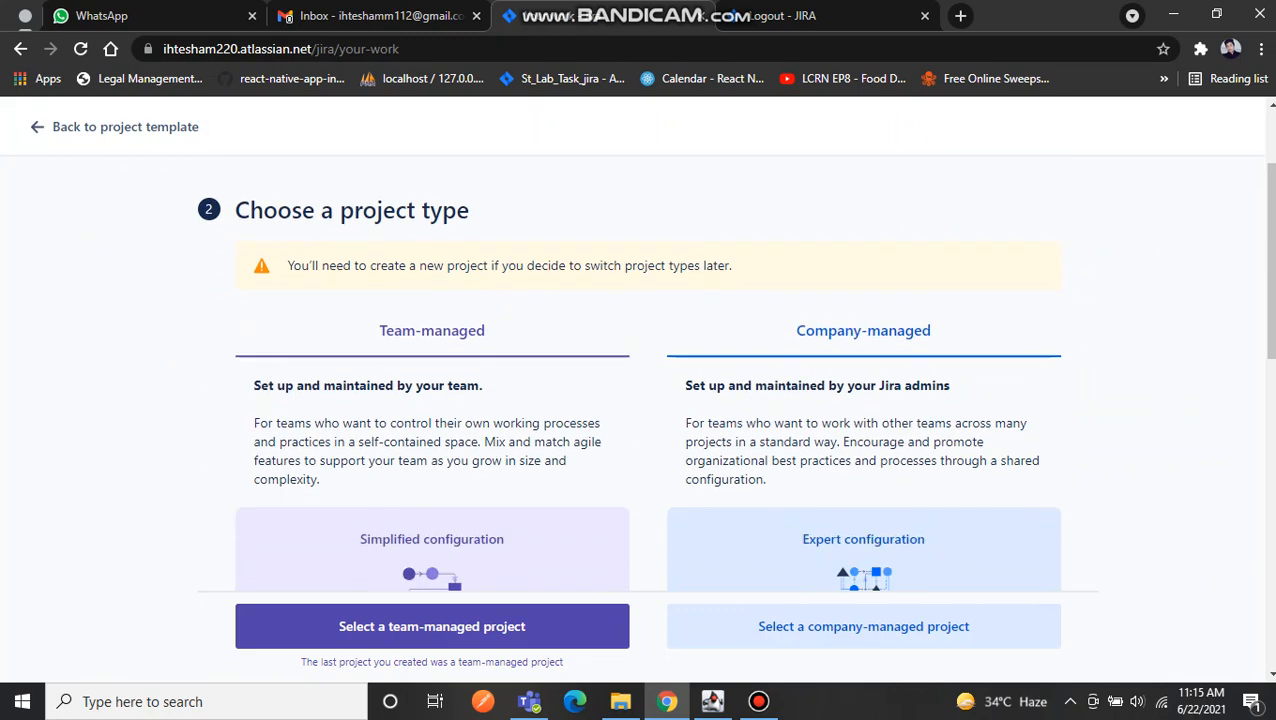
{"action": "scroll", "coordinate": [648, 380], "scroll_direction": "down", "scroll_amount": 1}
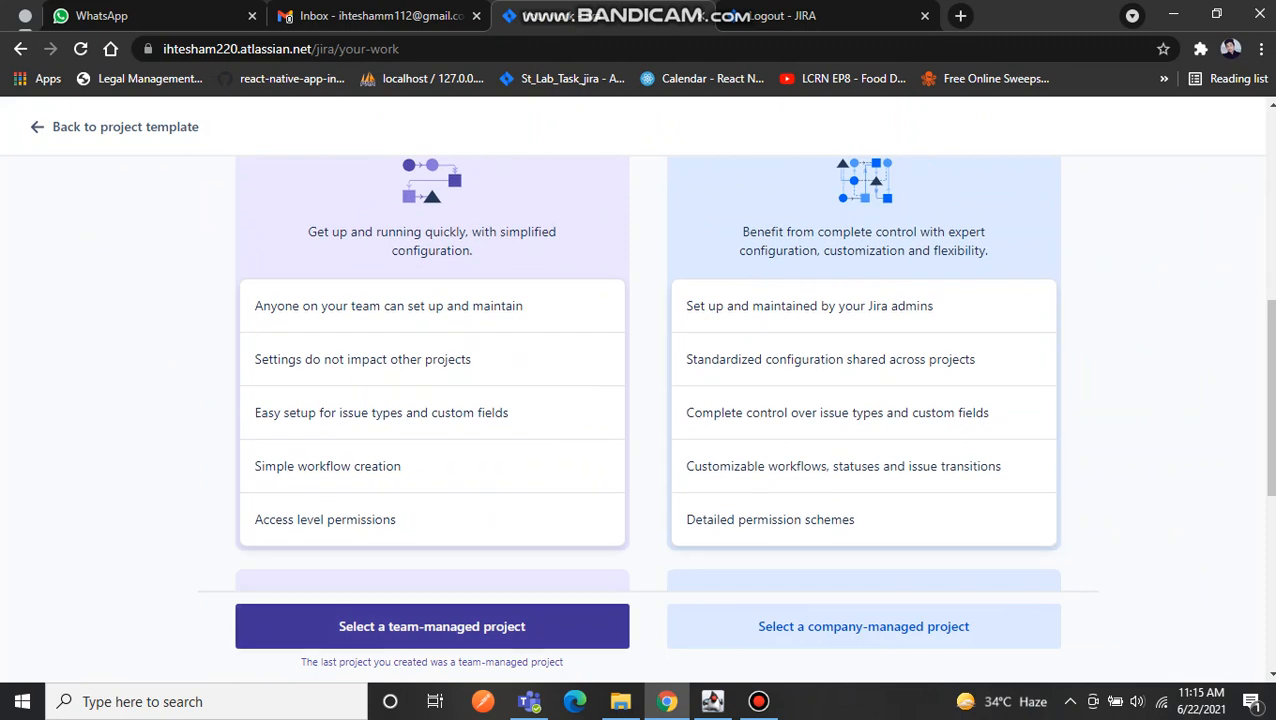
{"action": "left_click", "coordinate": [431, 626]}
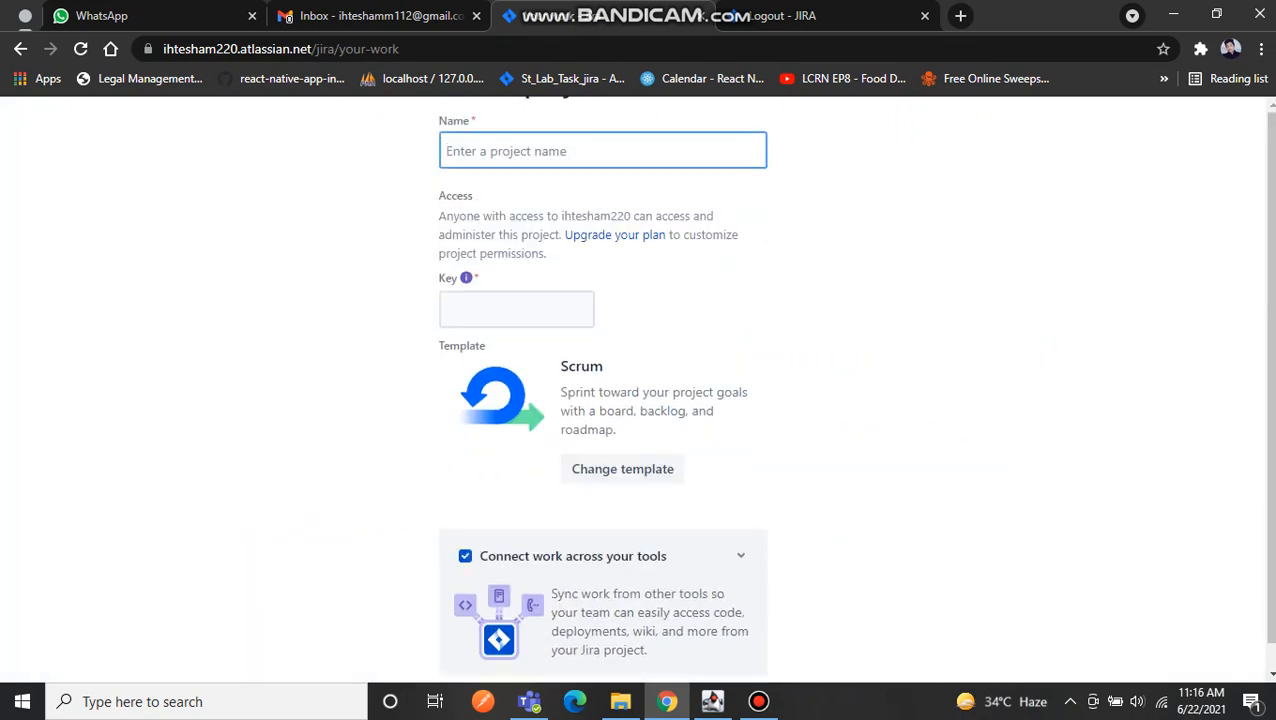
Enter Judicial_Dairy12 as the name of the new project.
{"action": "left_click", "coordinate": [602, 150]}
{"action": "key", "text": "Down"}
{"action": "key", "text": "Down"}
{"action": "key", "text": "Down"}
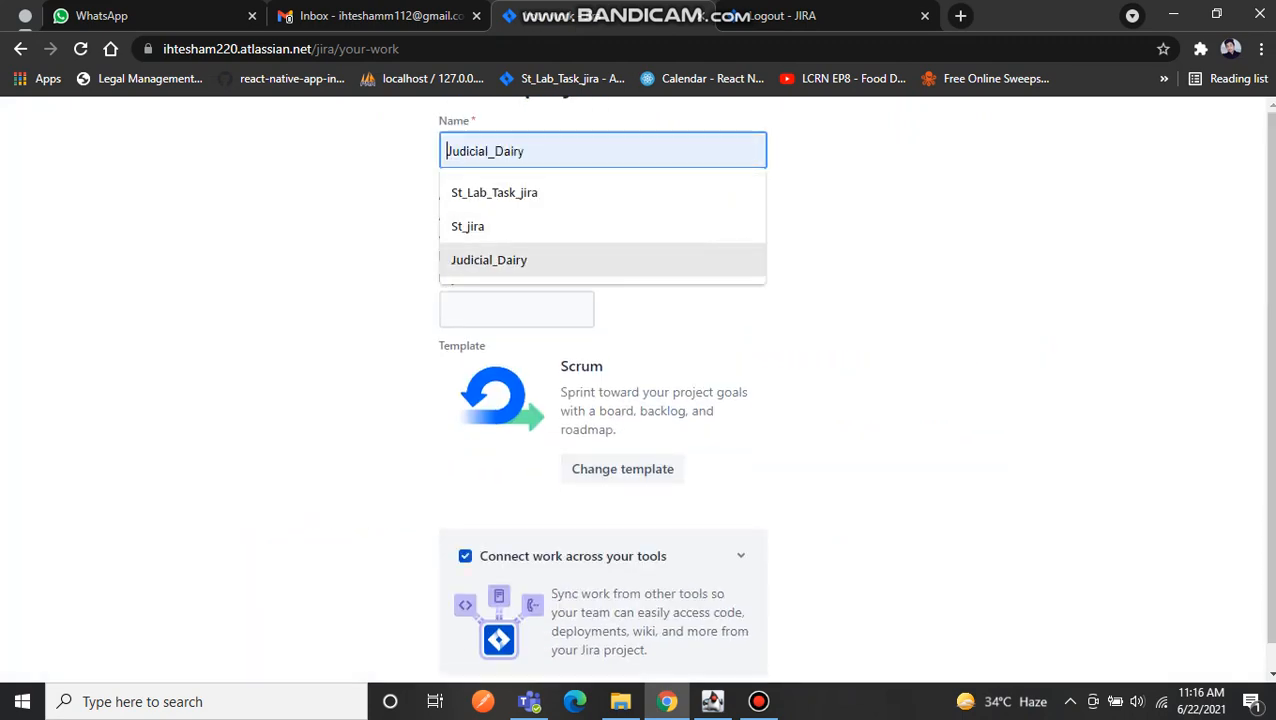
{"action": "key", "text": "Return"}
{"action": "type", "text": "1"}
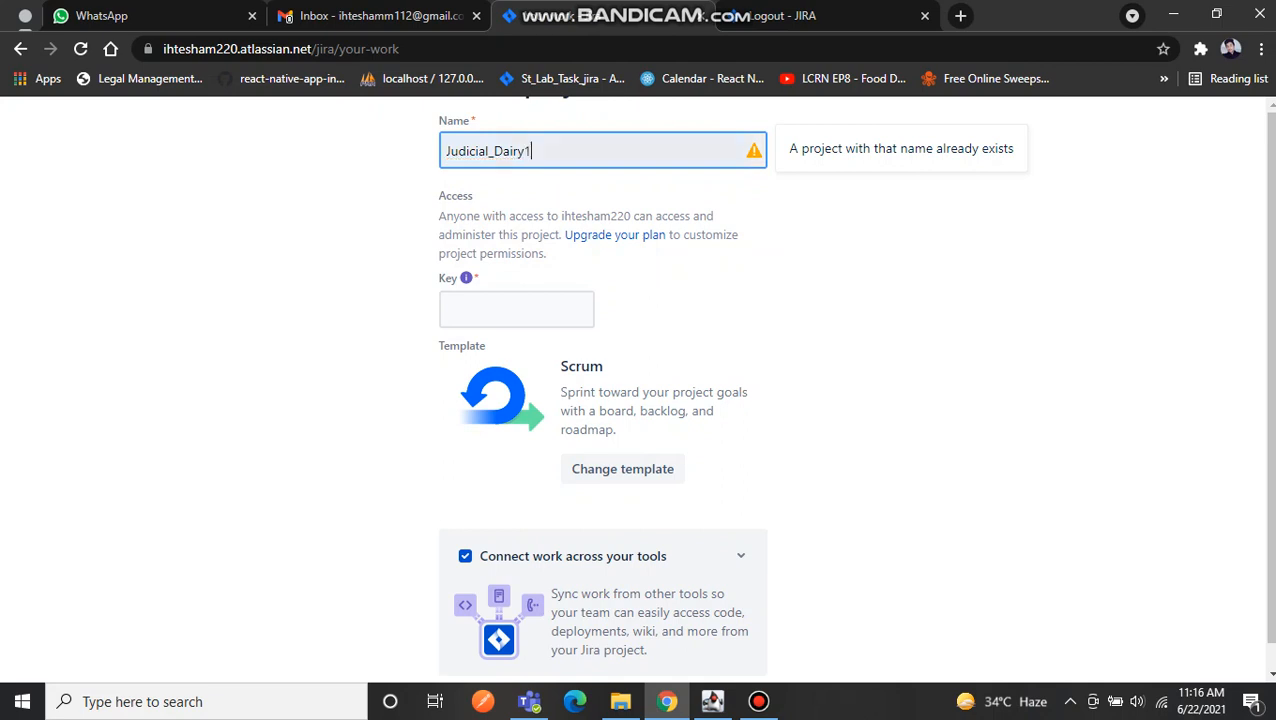
{"action": "left_click", "coordinate": [516, 309]}
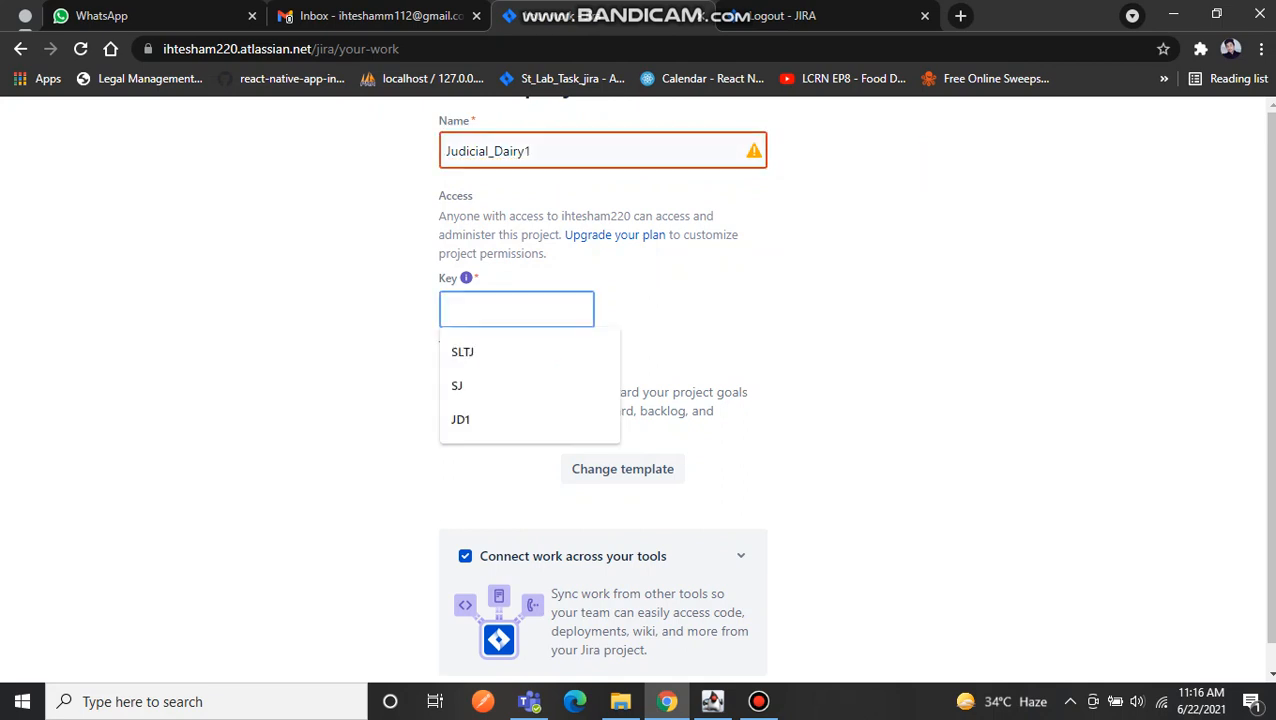
{"action": "left_click", "coordinate": [534, 151]}
{"action": "type", "text": "2"}
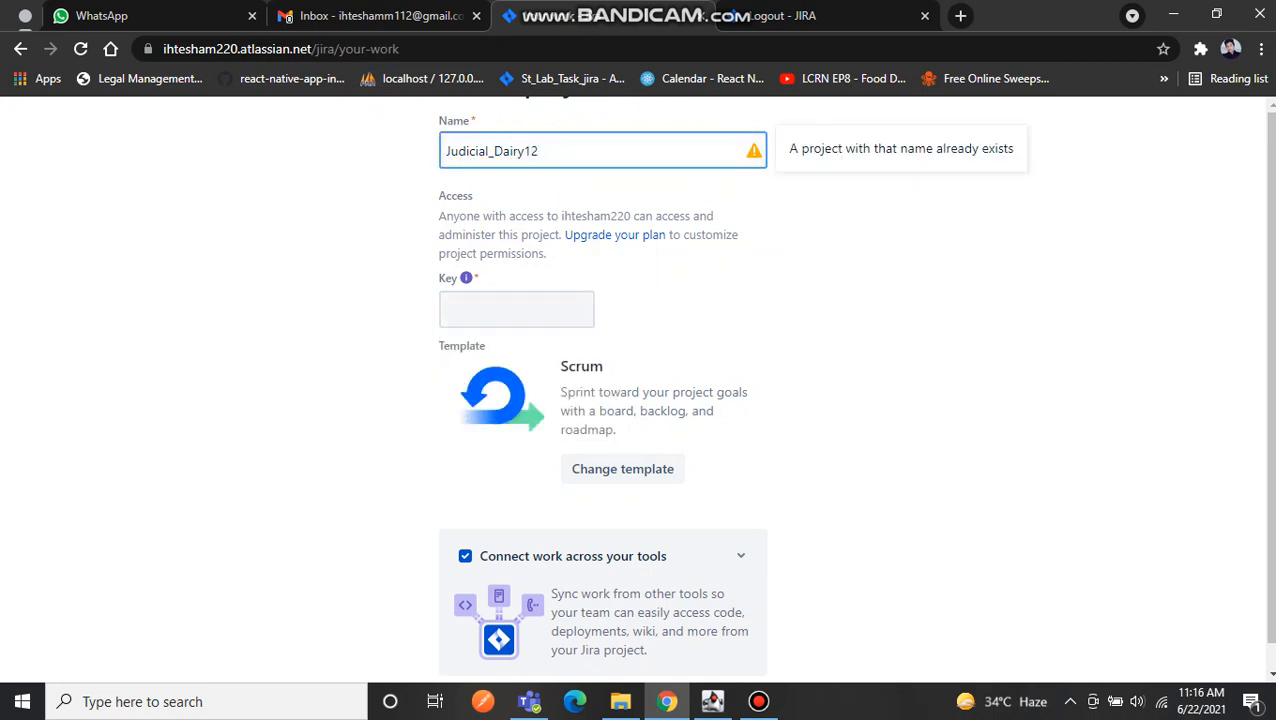
Set the project key to JD1234, submit the project details and go to the new project without connecting tools.
{"action": "left_click", "coordinate": [516, 309]}
{"action": "type", "text": "1"}
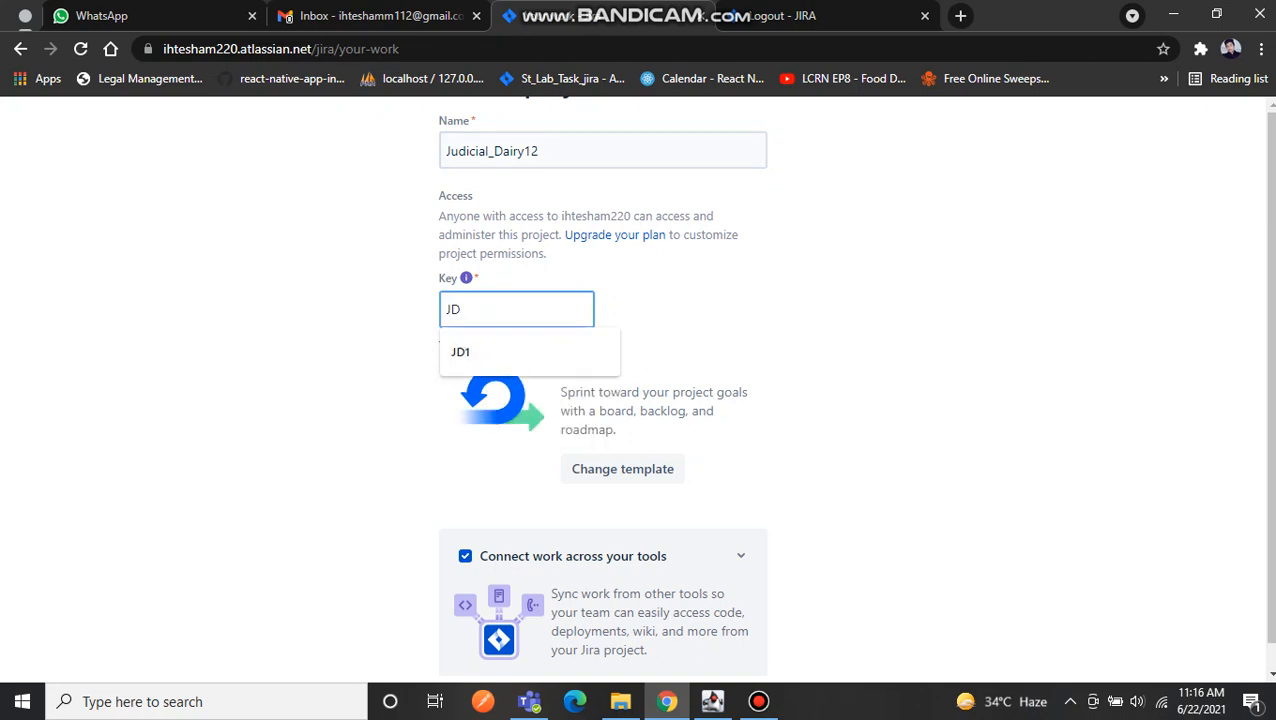
{"action": "type", "text": "234"}
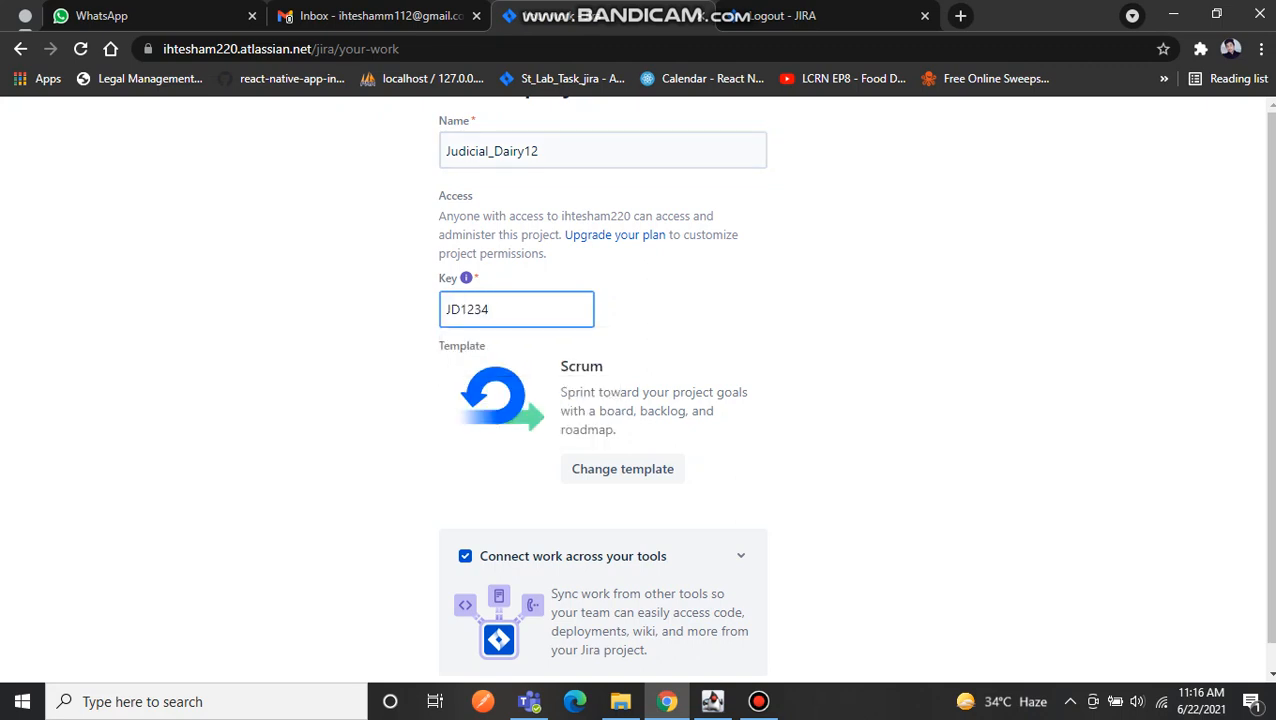
{"action": "scroll", "coordinate": [602, 390], "scroll_direction": "down", "scroll_amount": 1}
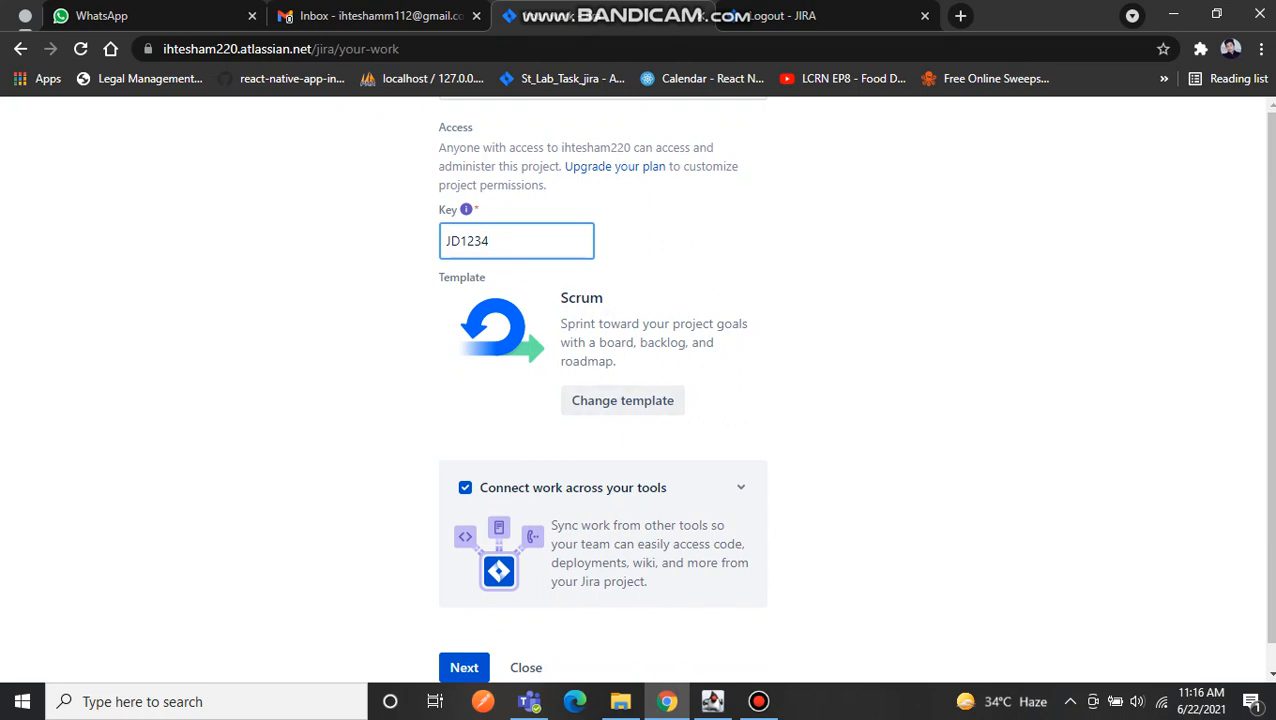
{"action": "key", "text": "Return"}
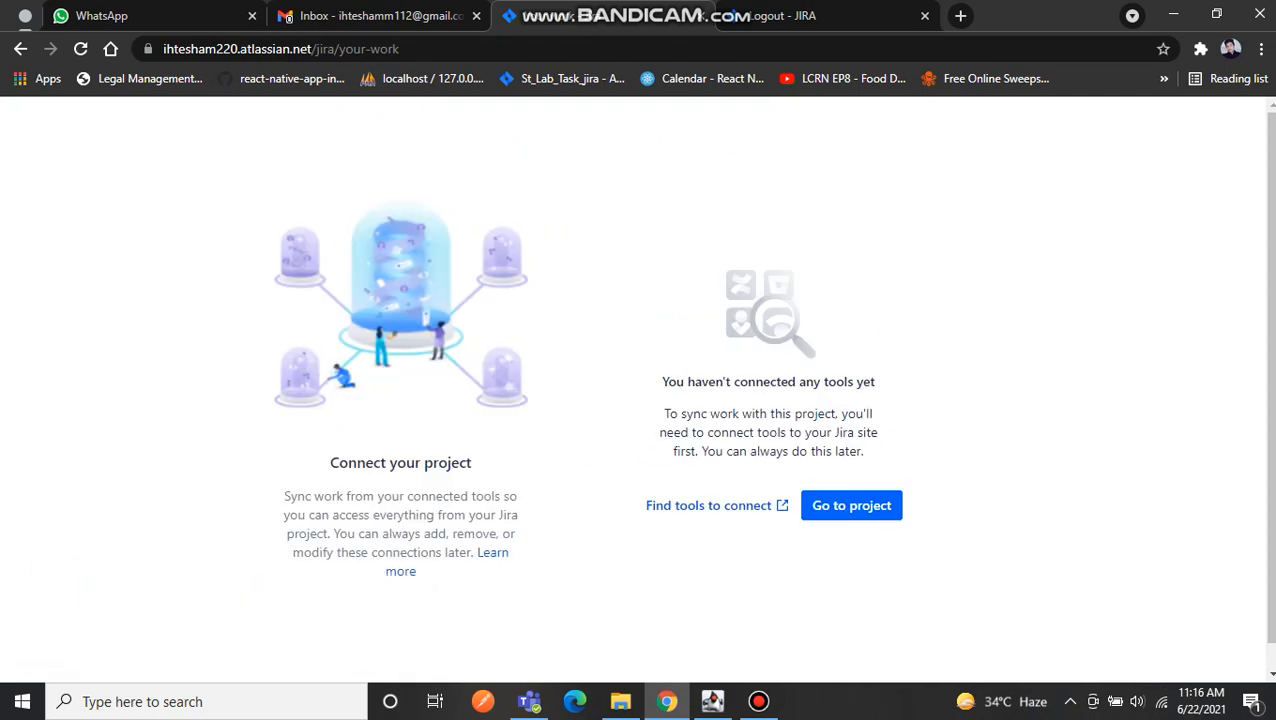
{"action": "left_click", "coordinate": [850, 505]}
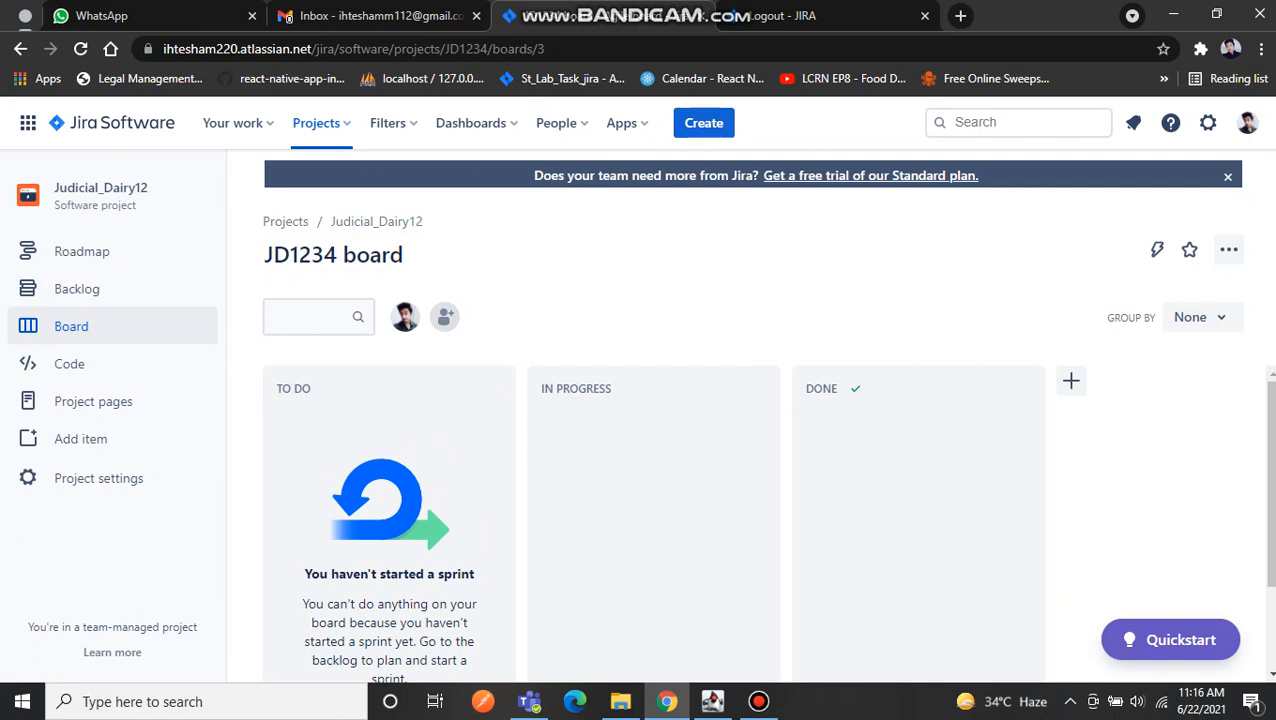
Open the project's backlog and start a new issue, keeping Story as the issue type.
{"action": "left_click", "coordinate": [76, 288]}
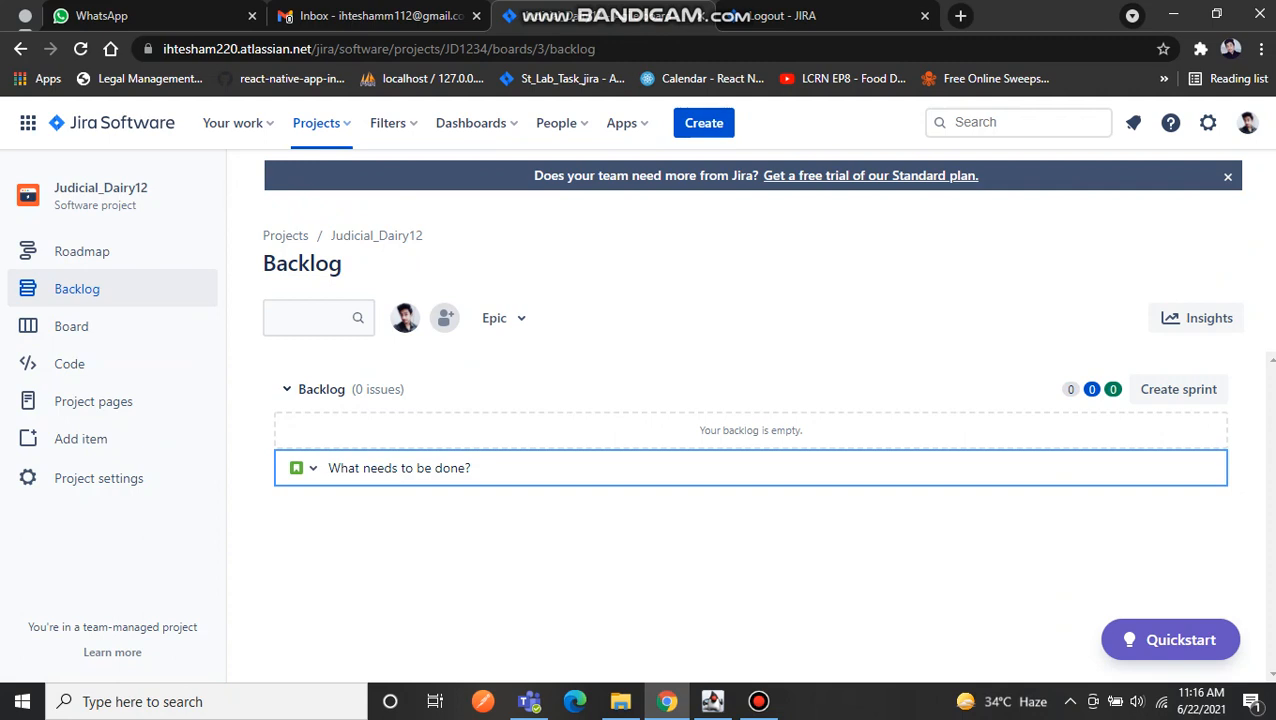
{"action": "left_click", "coordinate": [704, 122]}
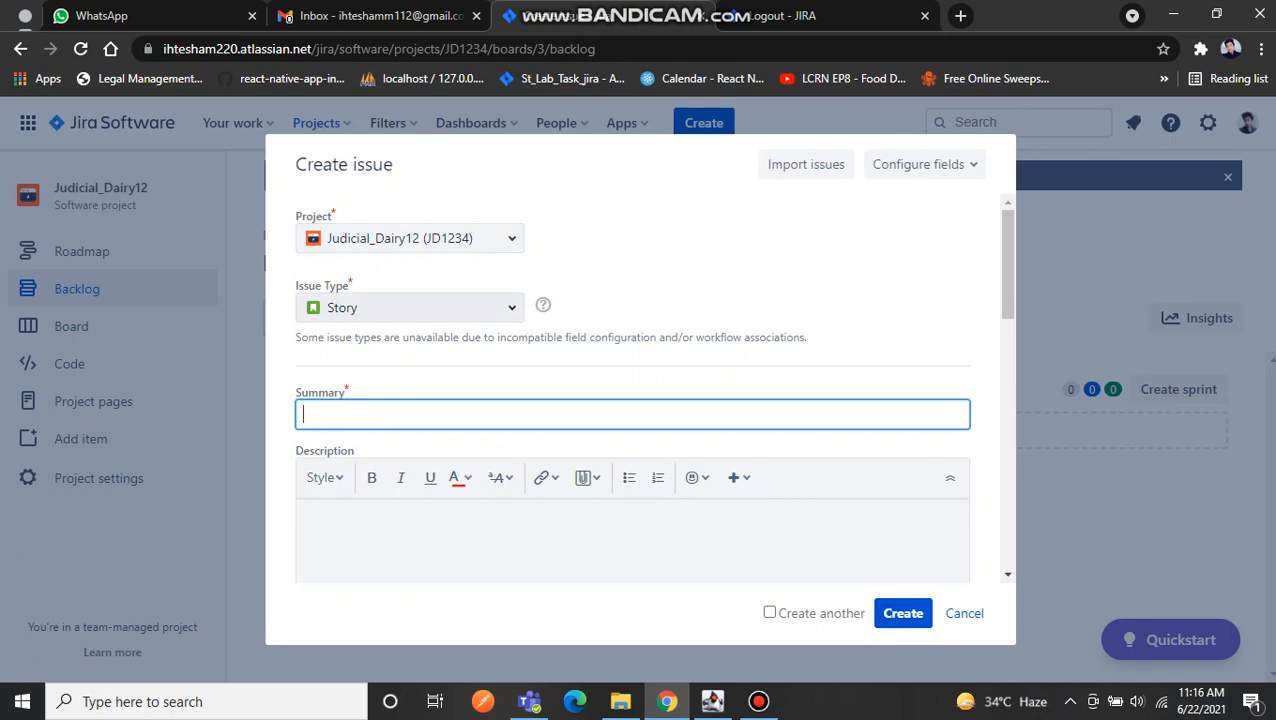
{"action": "left_click", "coordinate": [409, 307]}
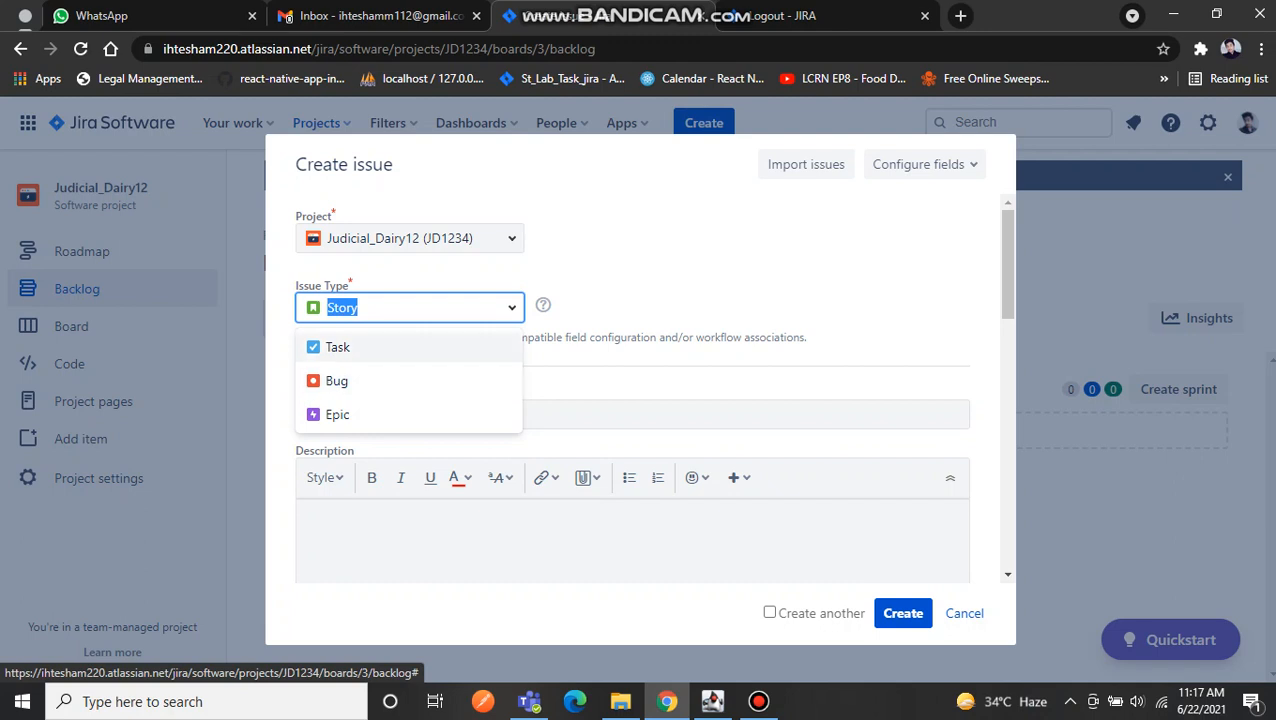
{"action": "left_click", "coordinate": [357, 307]}
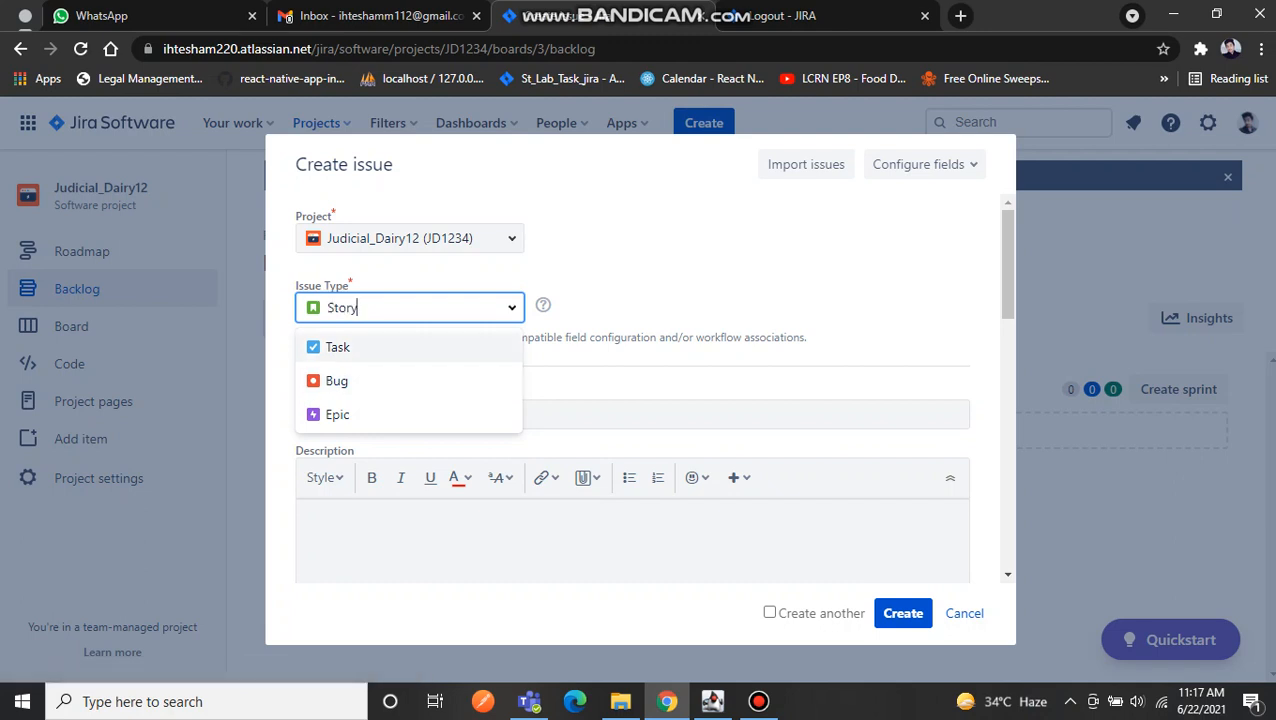
{"action": "key", "text": "Escape"}
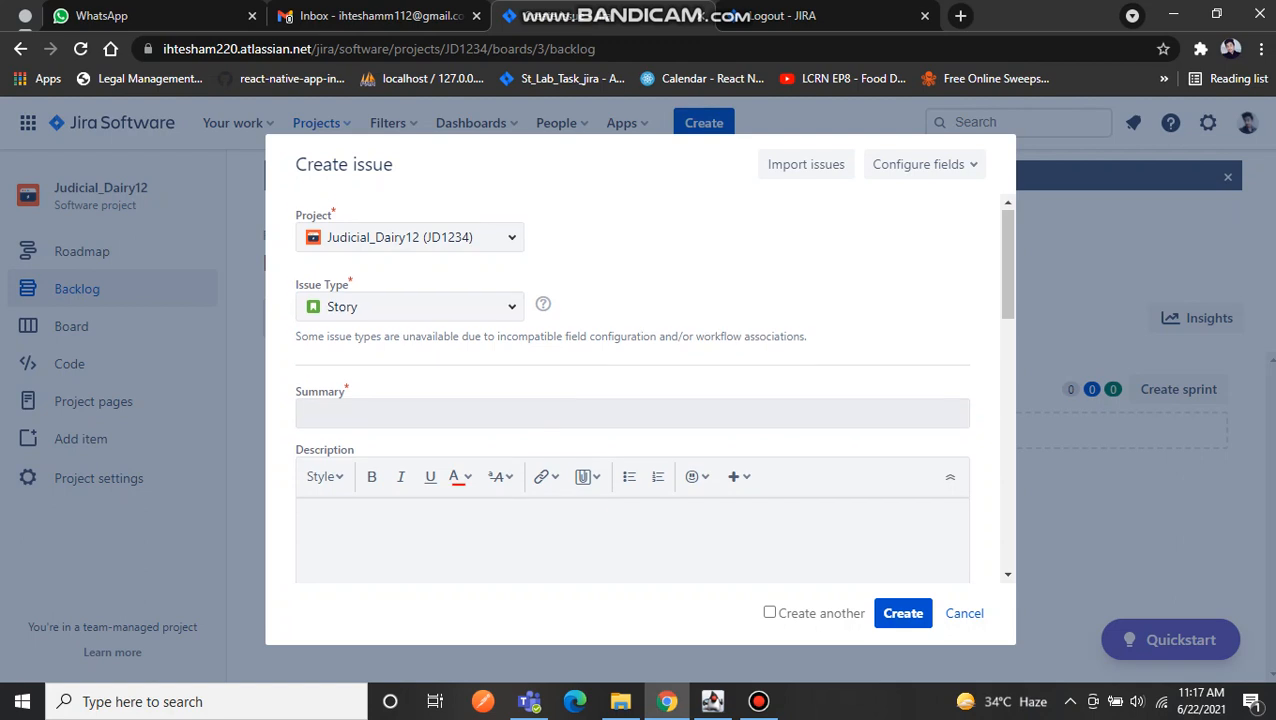
Set the new issue's summary to "Sign up Page Issue".
{"action": "scroll", "coordinate": [640, 388], "scroll_direction": "down", "scroll_amount": 2}
{"action": "scroll", "coordinate": [640, 388], "scroll_direction": "up", "scroll_amount": 1}
{"action": "left_click", "coordinate": [740, 318]}
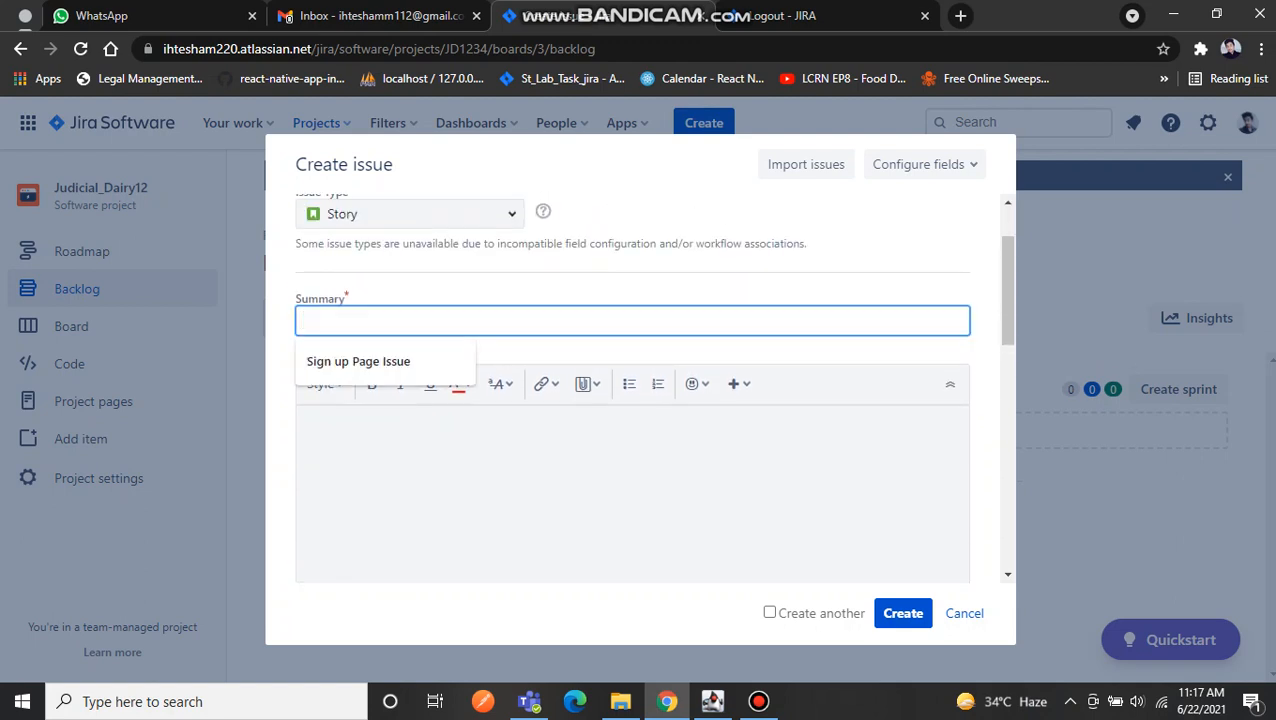
{"action": "key", "text": "Down"}
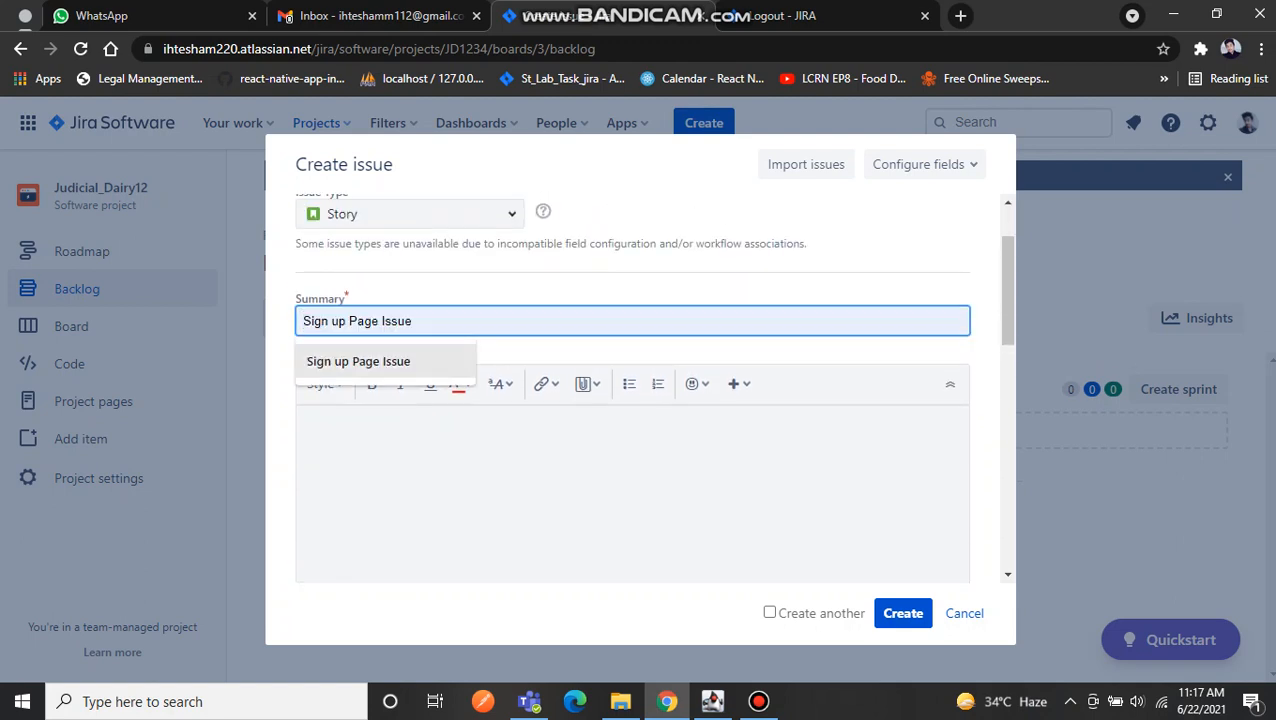
{"action": "key", "text": "Return"}
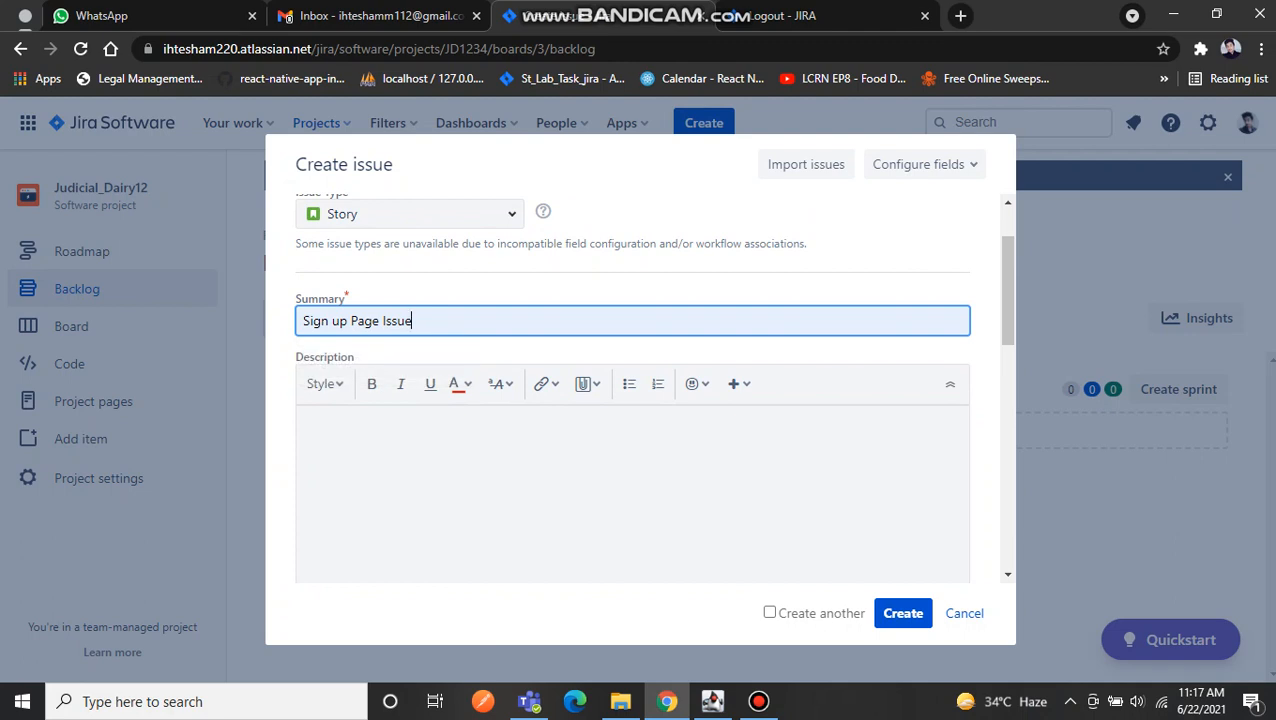
Write "Error timeout" in the issue description, followed by "steps:-" with the lines login page, details and main dashboard.
{"action": "left_click", "coordinate": [303, 419]}
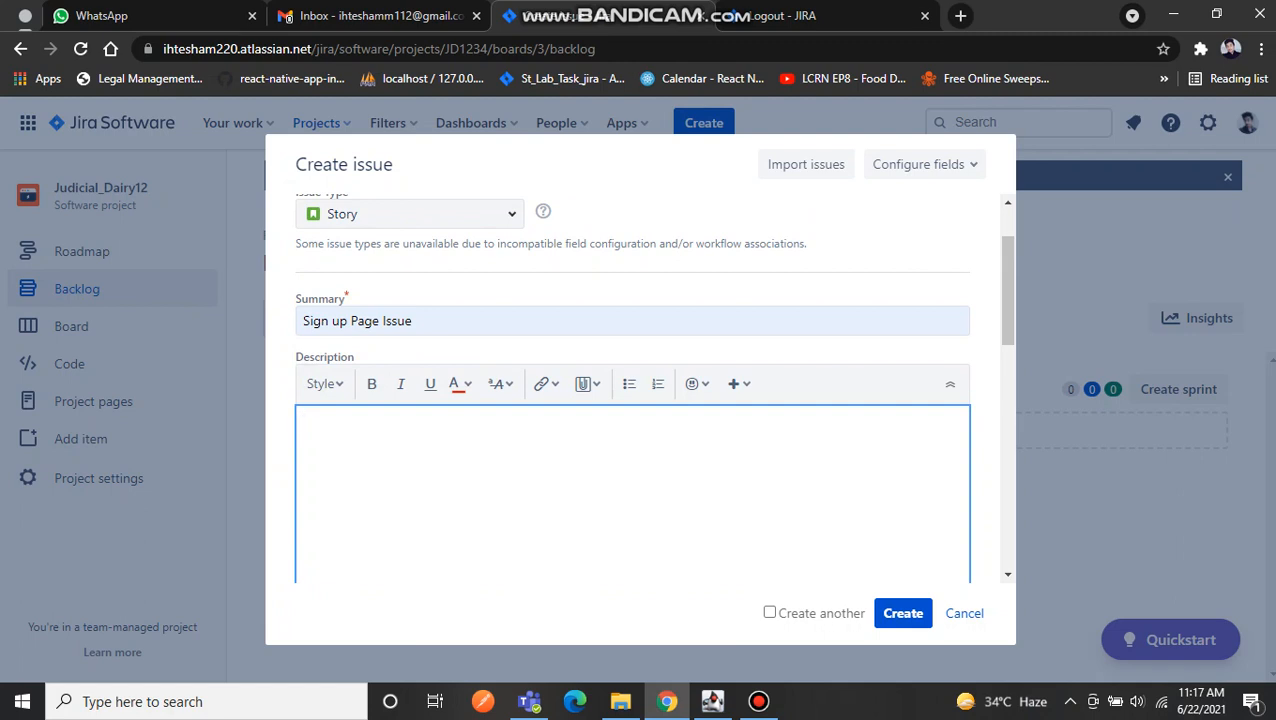
{"action": "type", "text": "Error timeout"}
{"action": "key", "text": "Return"}
{"action": "type", "text": "steps"}
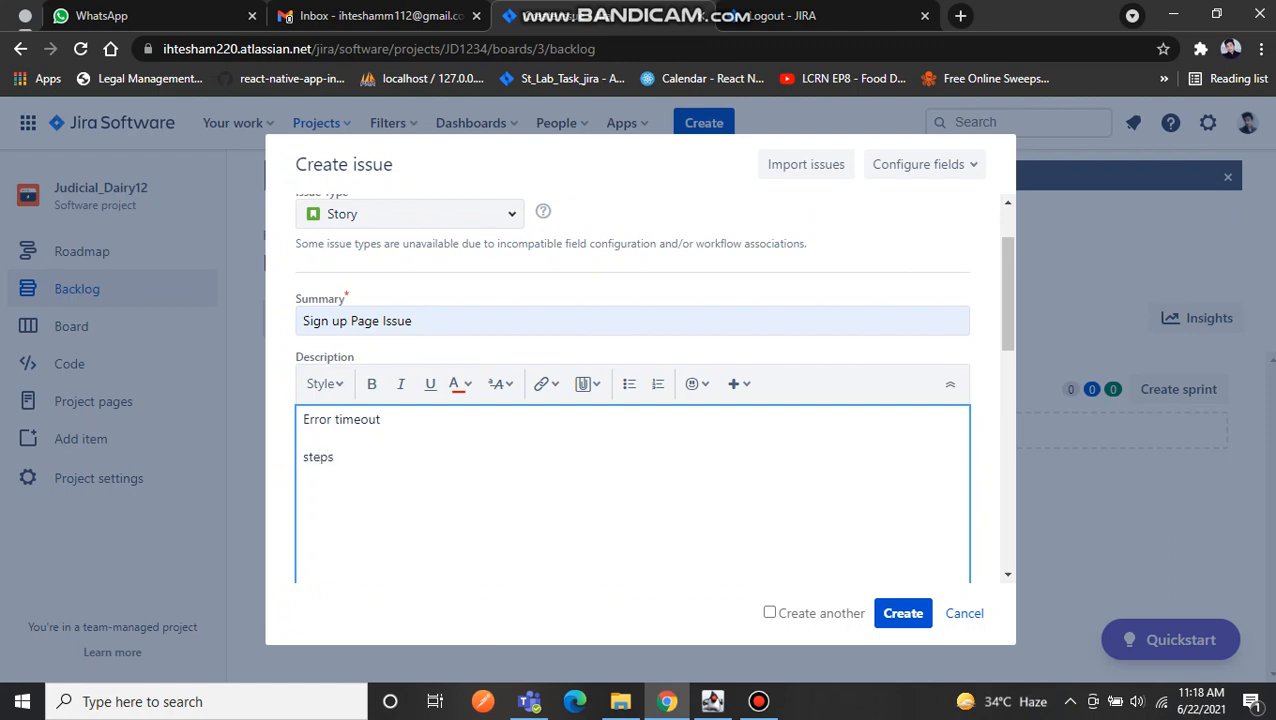
{"action": "type", "text": ":-"}
{"action": "key", "text": "Return"}
{"action": "type", "text": "login page"}
{"action": "key", "text": "Return"}
{"action": "type", "text": "details"}
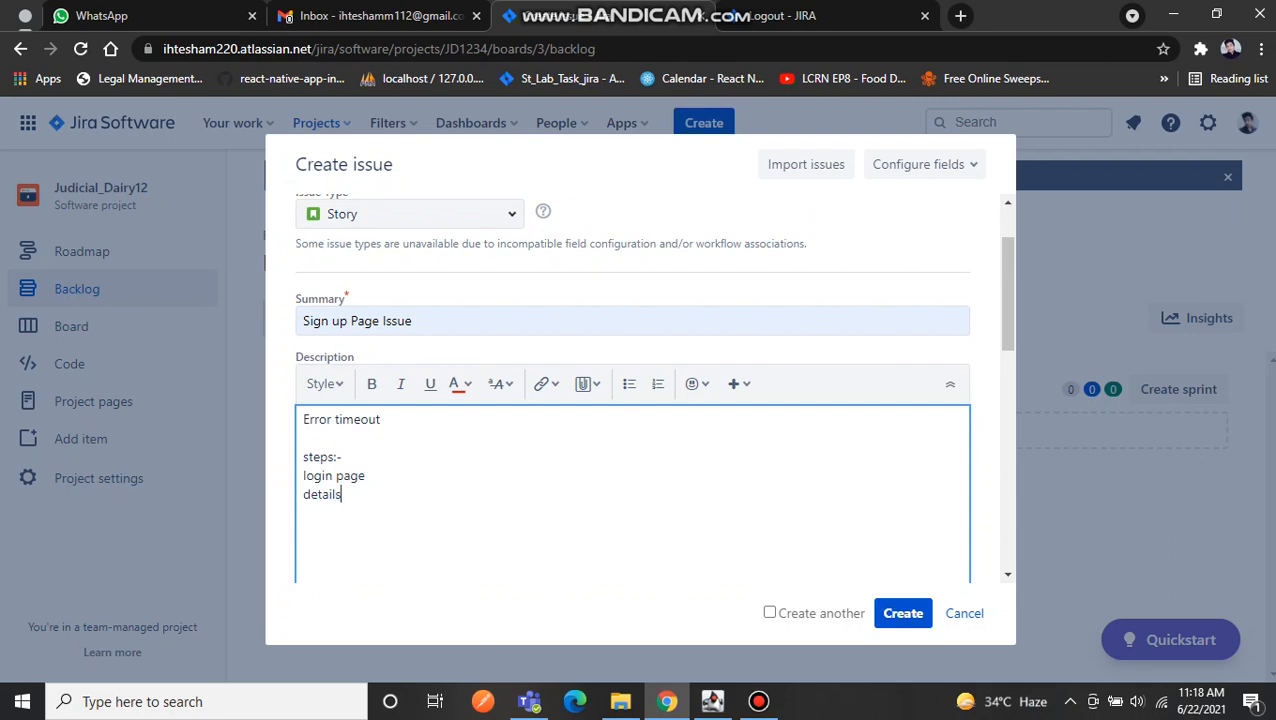
{"action": "key", "text": "Return"}
{"action": "type", "text": "main dashboard"}
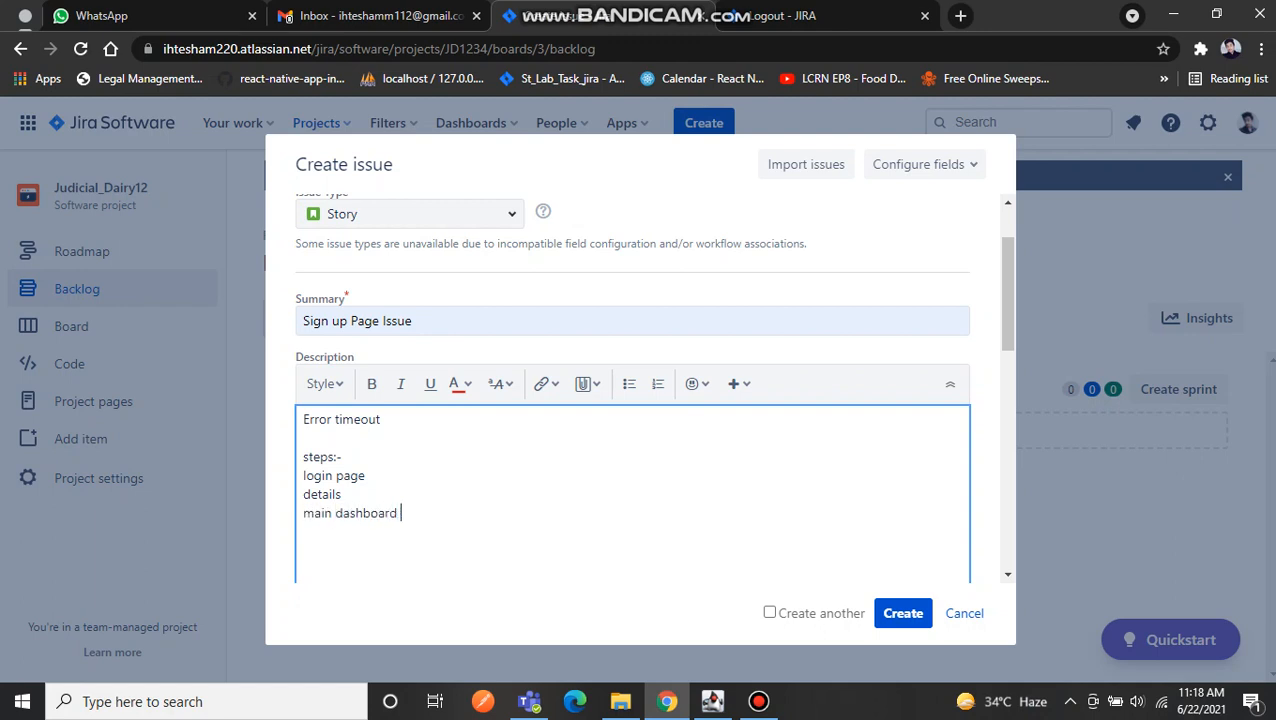
Add the lines "actual result :- main dashboard" and "expected result :- Timeout error" to the end of the issue description.
{"action": "key", "text": "Return"}
{"action": "key", "text": "Return"}
{"action": "type", "text": "actual result :- main "}
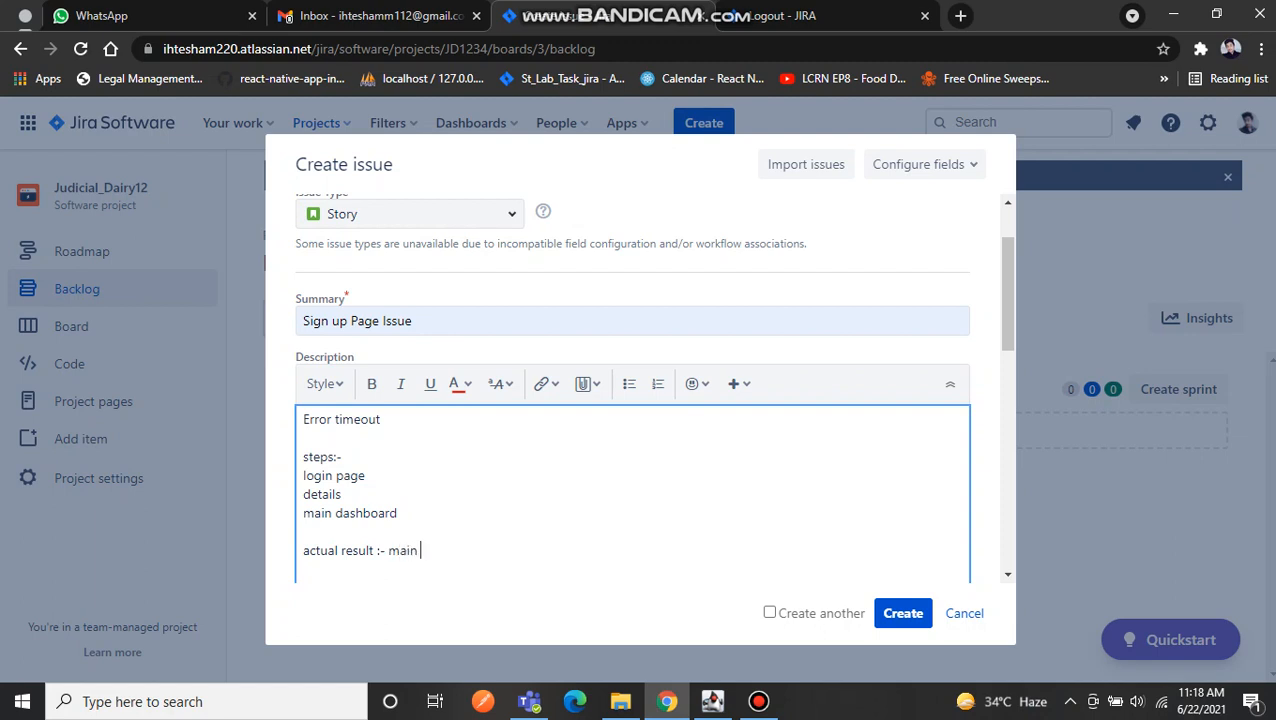
{"action": "type", "text": "dashboard"}
{"action": "key", "text": "Return"}
{"action": "type", "text": "expected"}
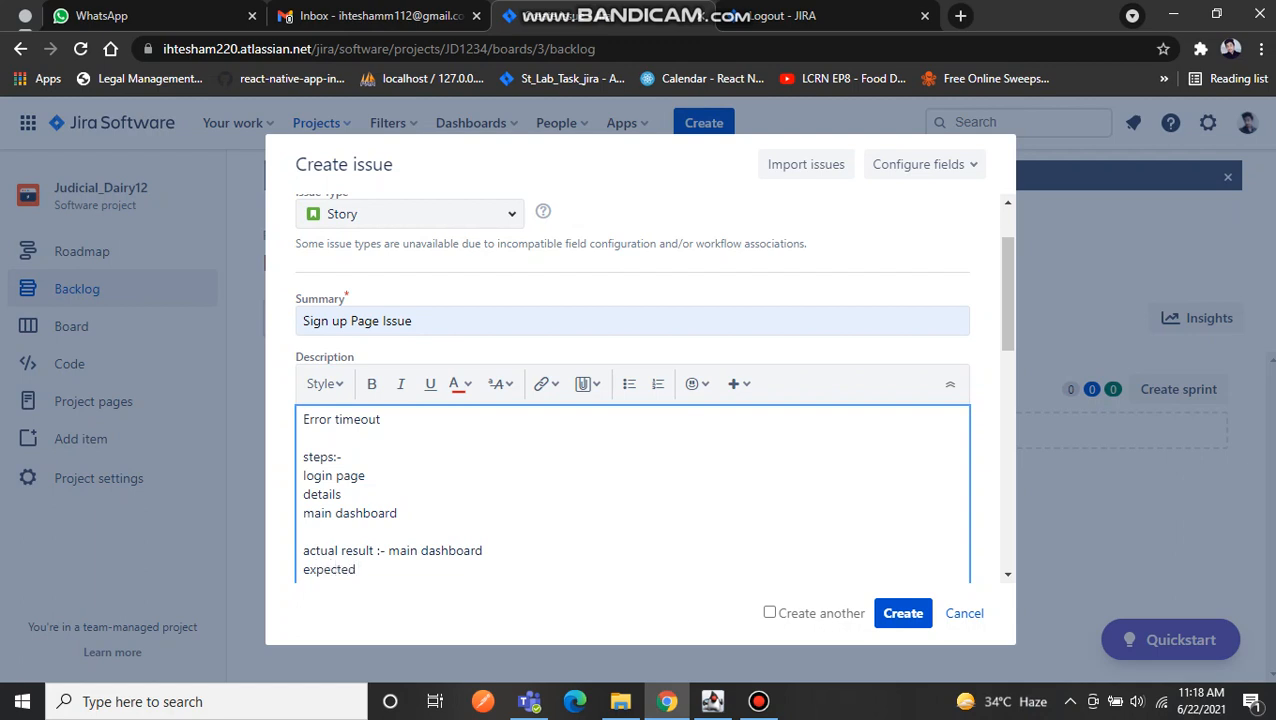
{"action": "type", "text": " result :- Timeout error"}
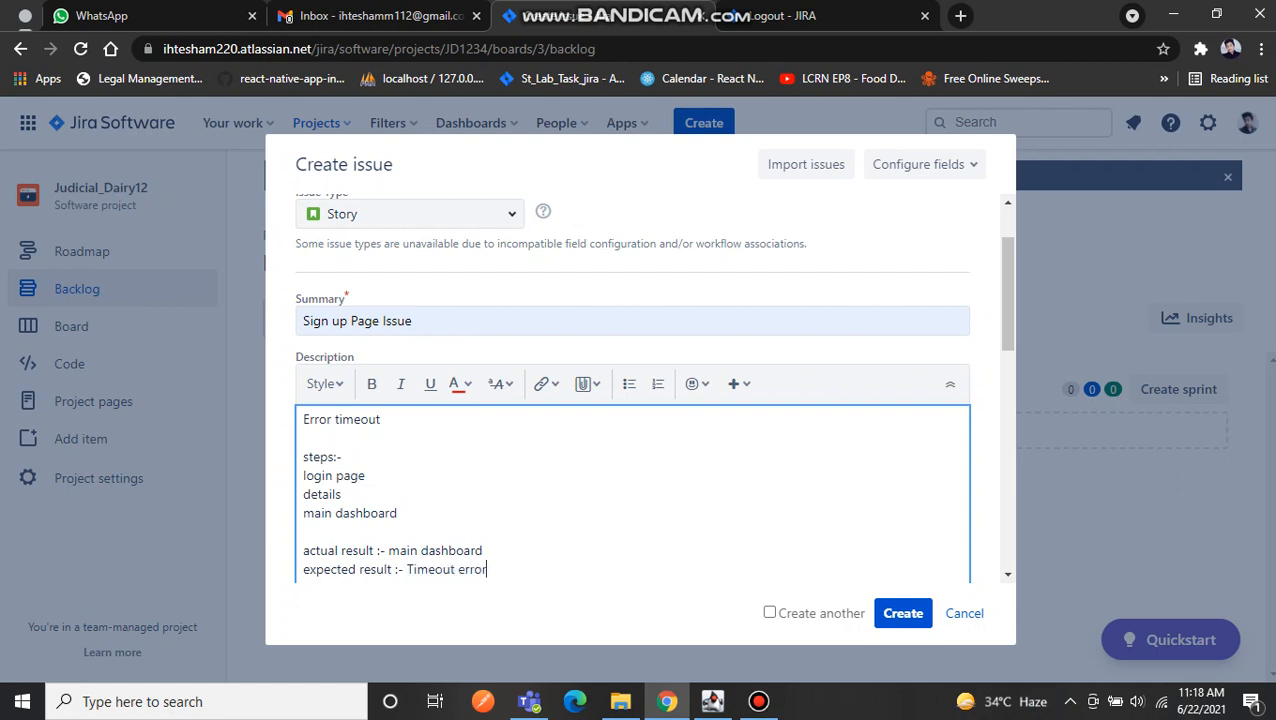
Assign the new issue to the current account holder instead of leaving the assignee automatic.
{"action": "scroll", "coordinate": [632, 387], "scroll_direction": "down", "scroll_amount": 4}
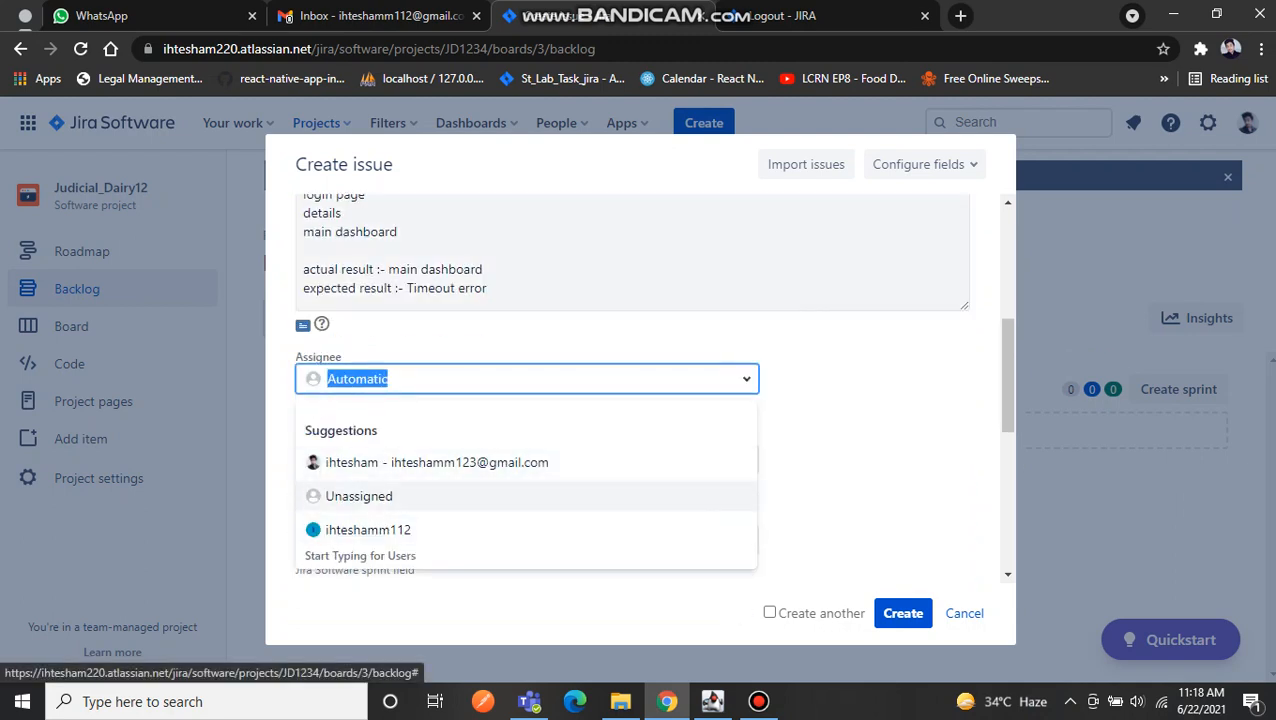
{"action": "key", "text": "Escape"}
{"action": "left_click", "coordinate": [333, 408]}
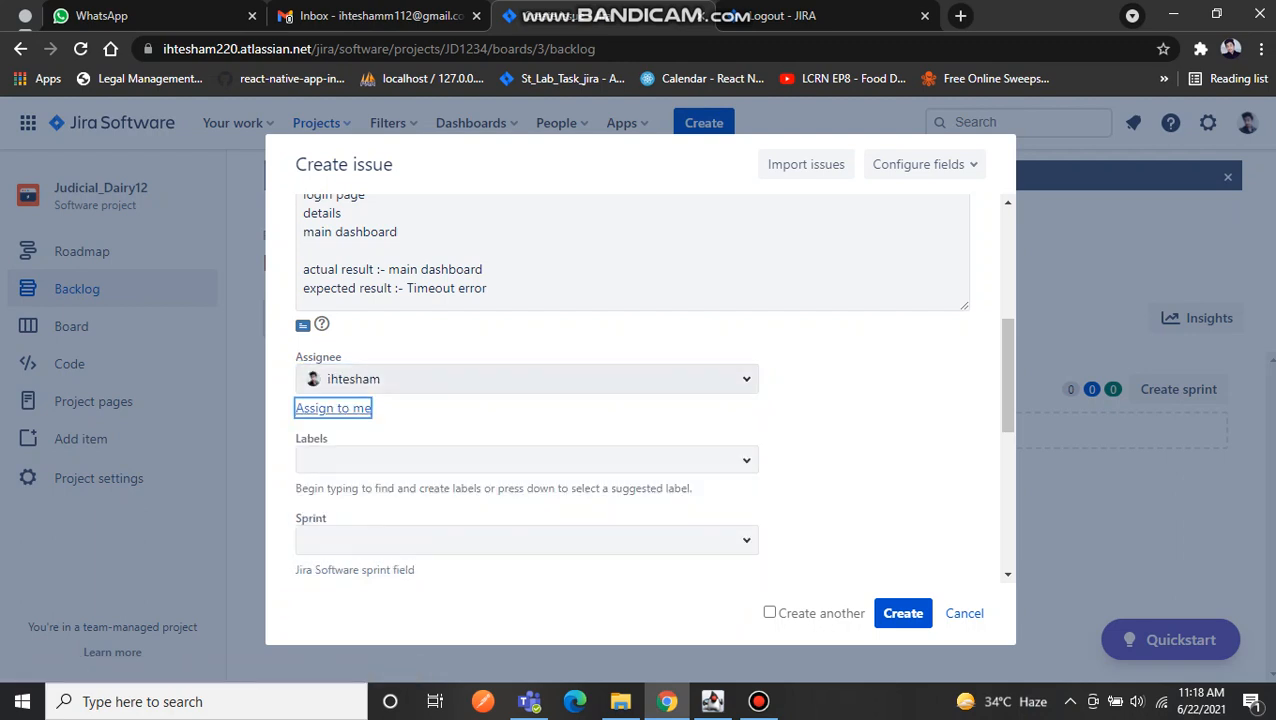
{"action": "left_click", "coordinate": [526, 459]}
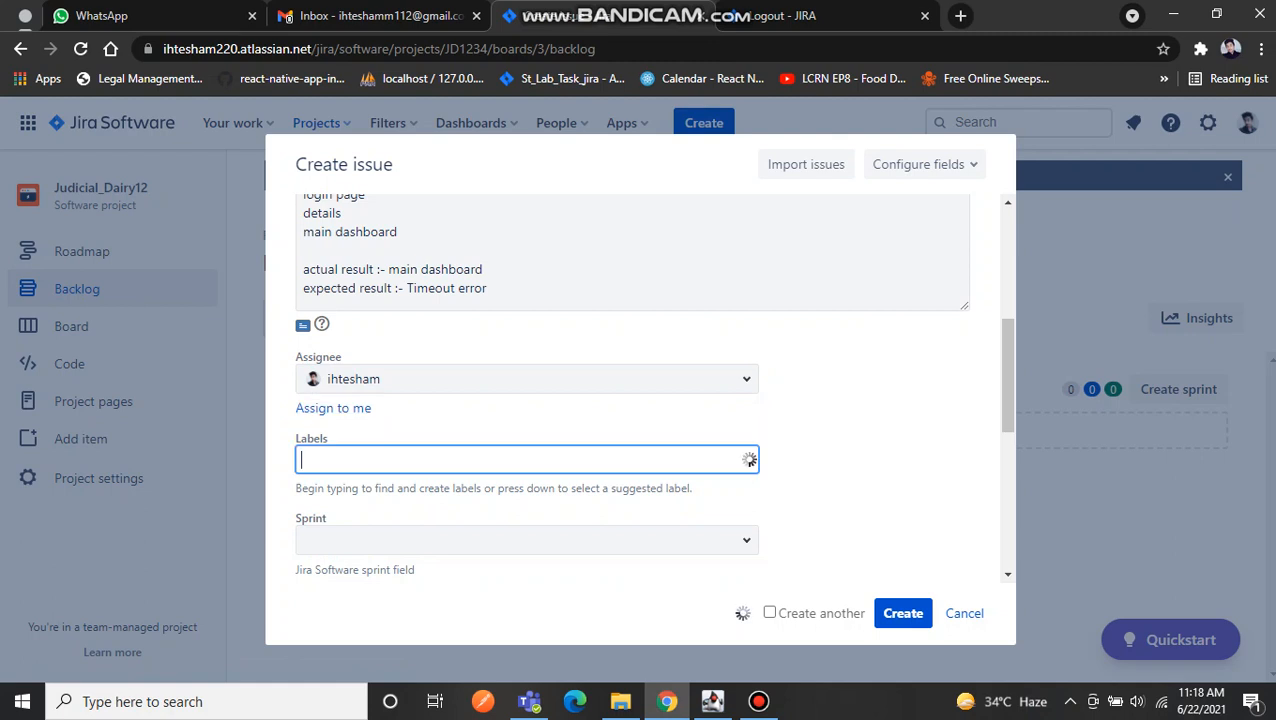
{"action": "key", "text": "Escape"}
{"action": "scroll", "coordinate": [632, 388], "scroll_direction": "down", "scroll_amount": 2}
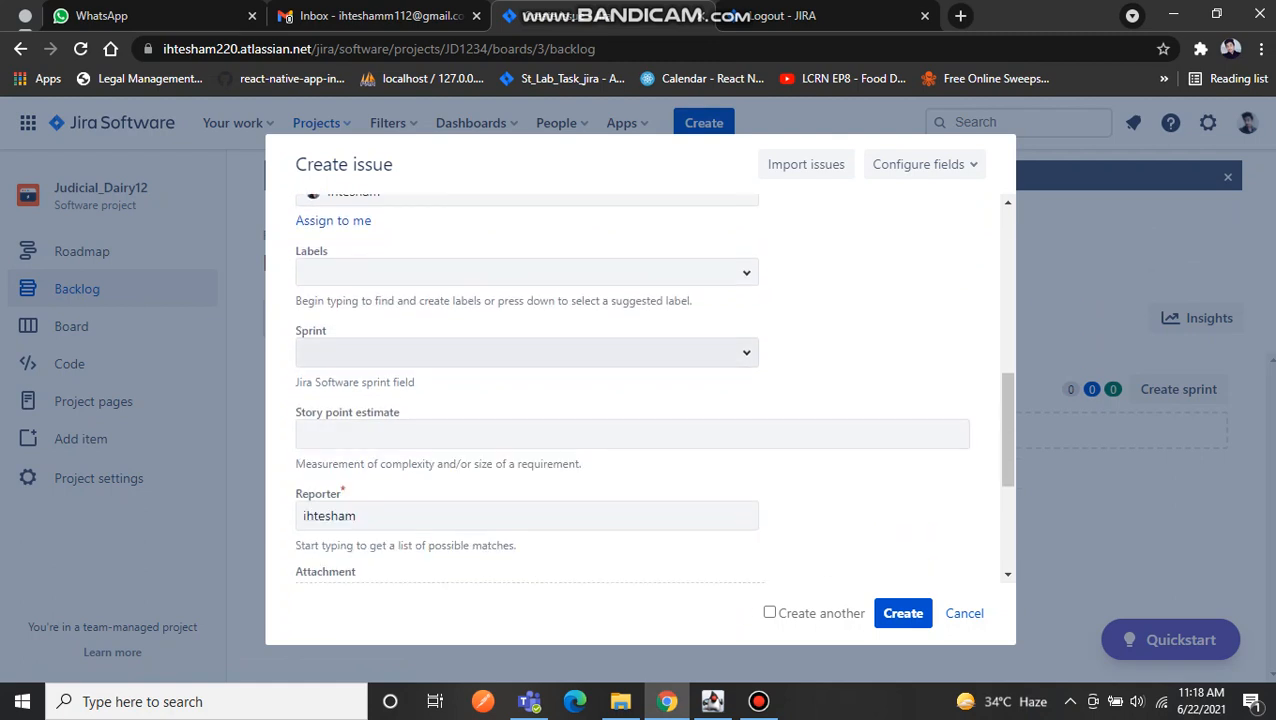
{"action": "left_click", "coordinate": [526, 352]}
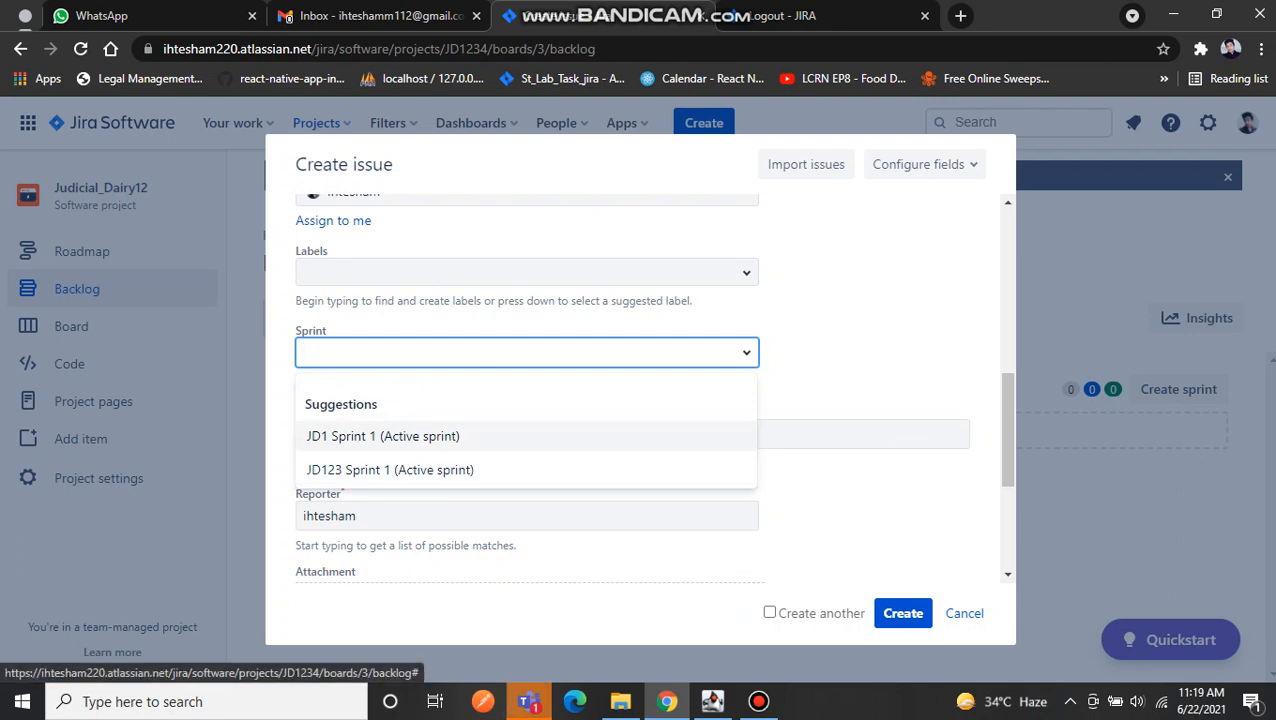
{"action": "key", "text": "Escape"}
Attach the sssssssssssssss PNG file from the Desktop to the issue and create the issue.
{"action": "scroll", "coordinate": [632, 430], "scroll_direction": "down", "scroll_amount": 1}
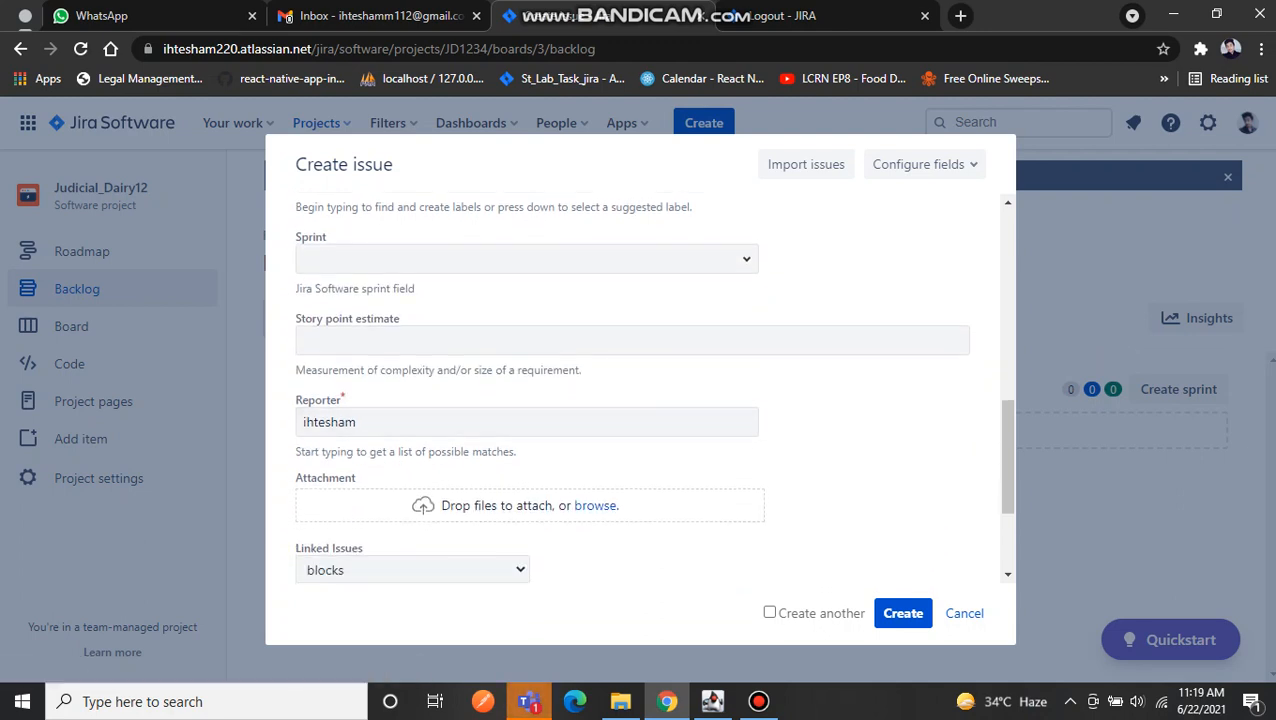
{"action": "left_click", "coordinate": [598, 507]}
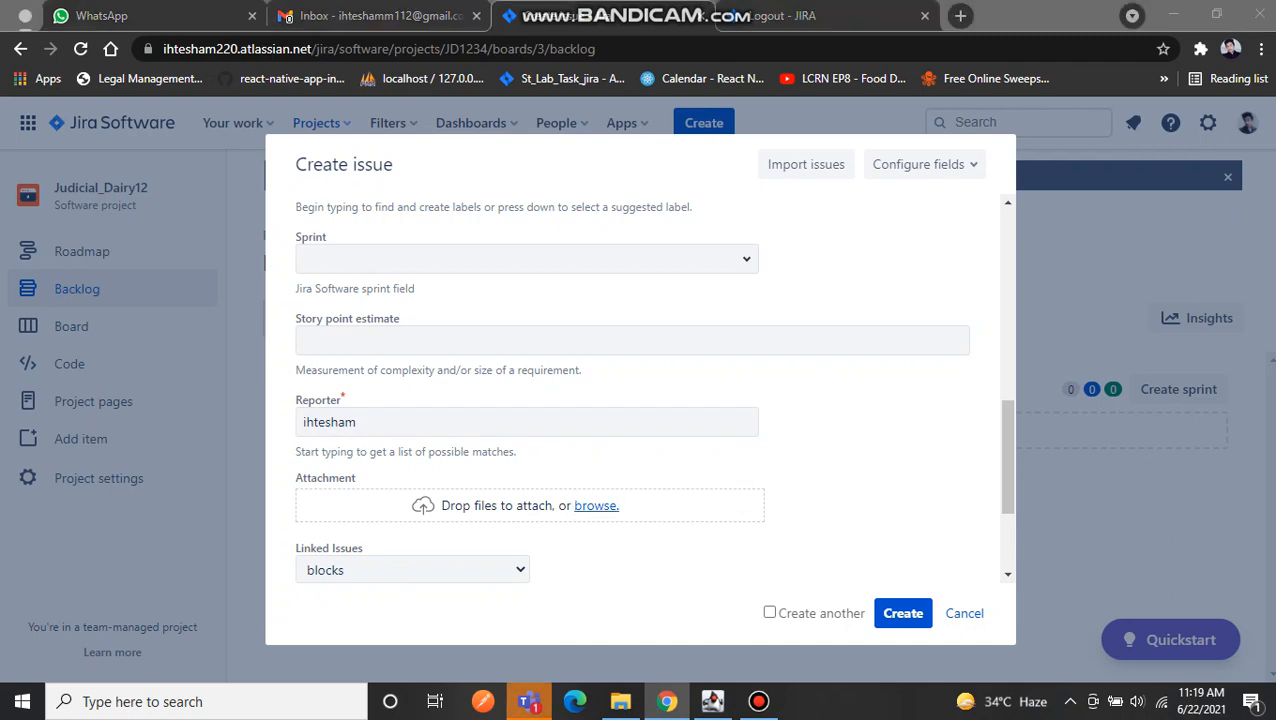
{"action": "scroll", "coordinate": [300, 330], "scroll_direction": "down", "scroll_amount": 1}
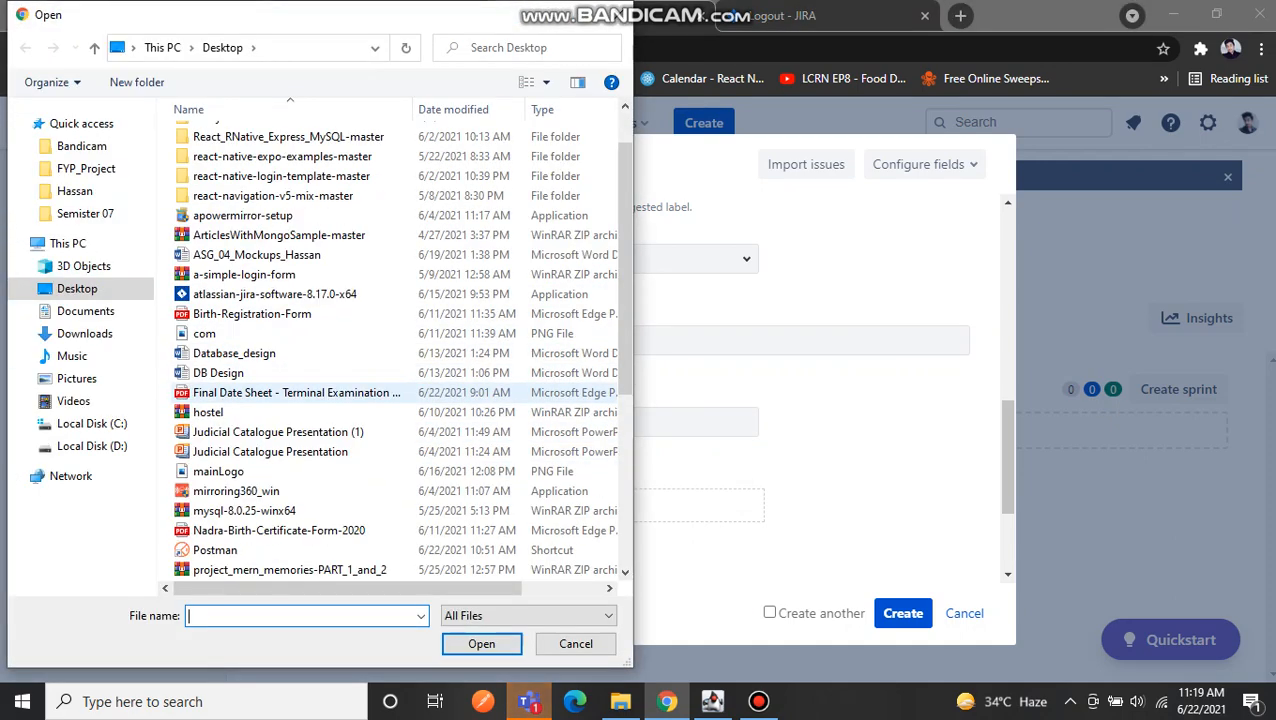
{"action": "scroll", "coordinate": [300, 400], "scroll_direction": "down", "scroll_amount": 5}
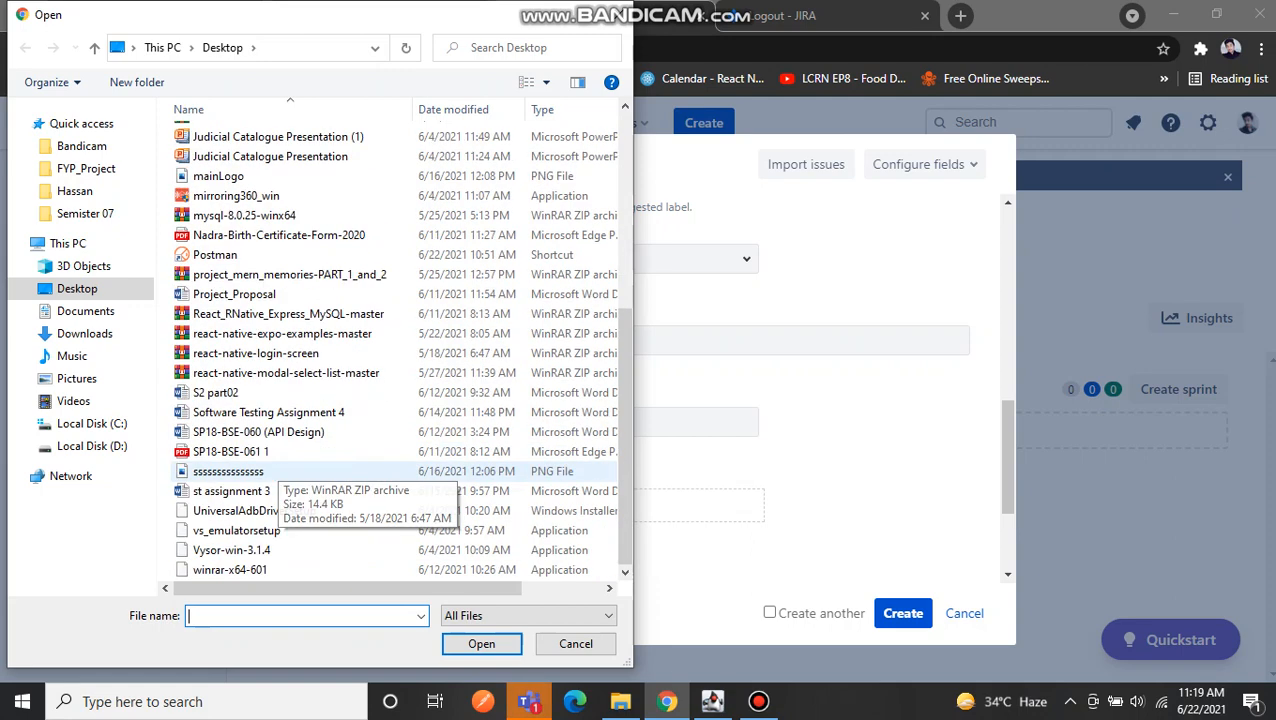
{"action": "left_click", "coordinate": [228, 471]}
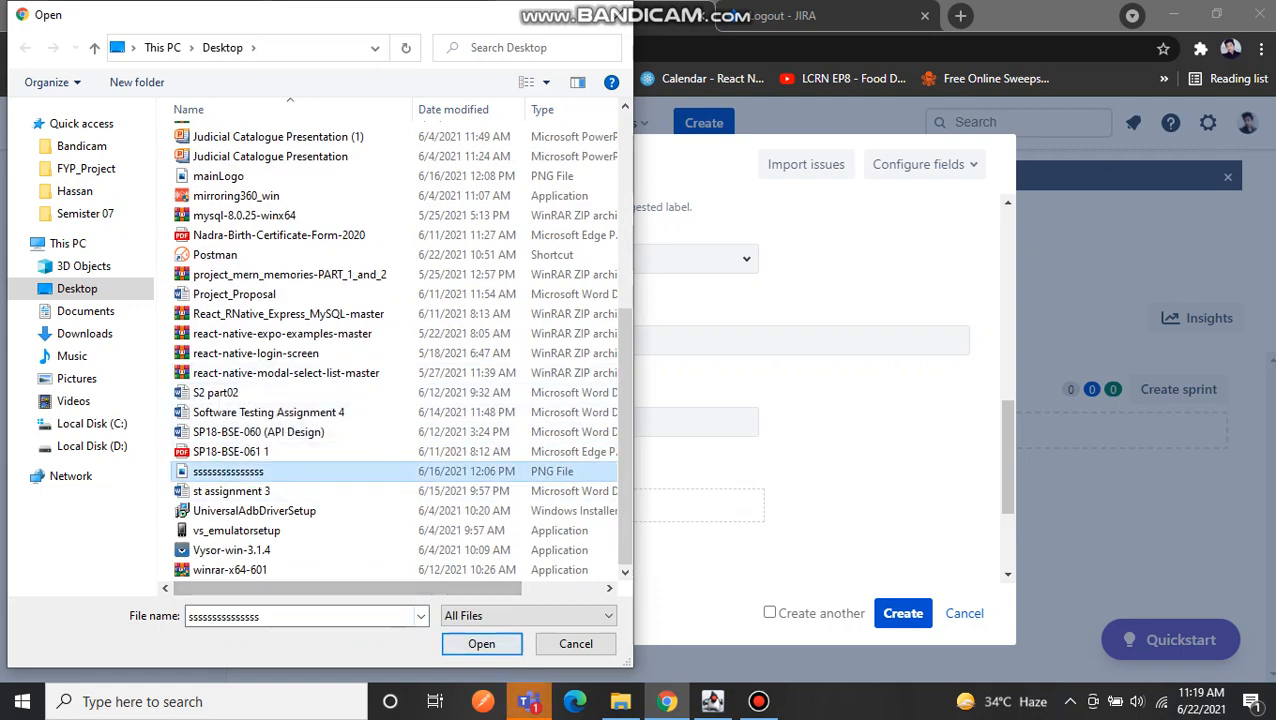
{"action": "left_click", "coordinate": [481, 643]}
{"action": "scroll", "coordinate": [640, 390], "scroll_direction": "down", "scroll_amount": 3}
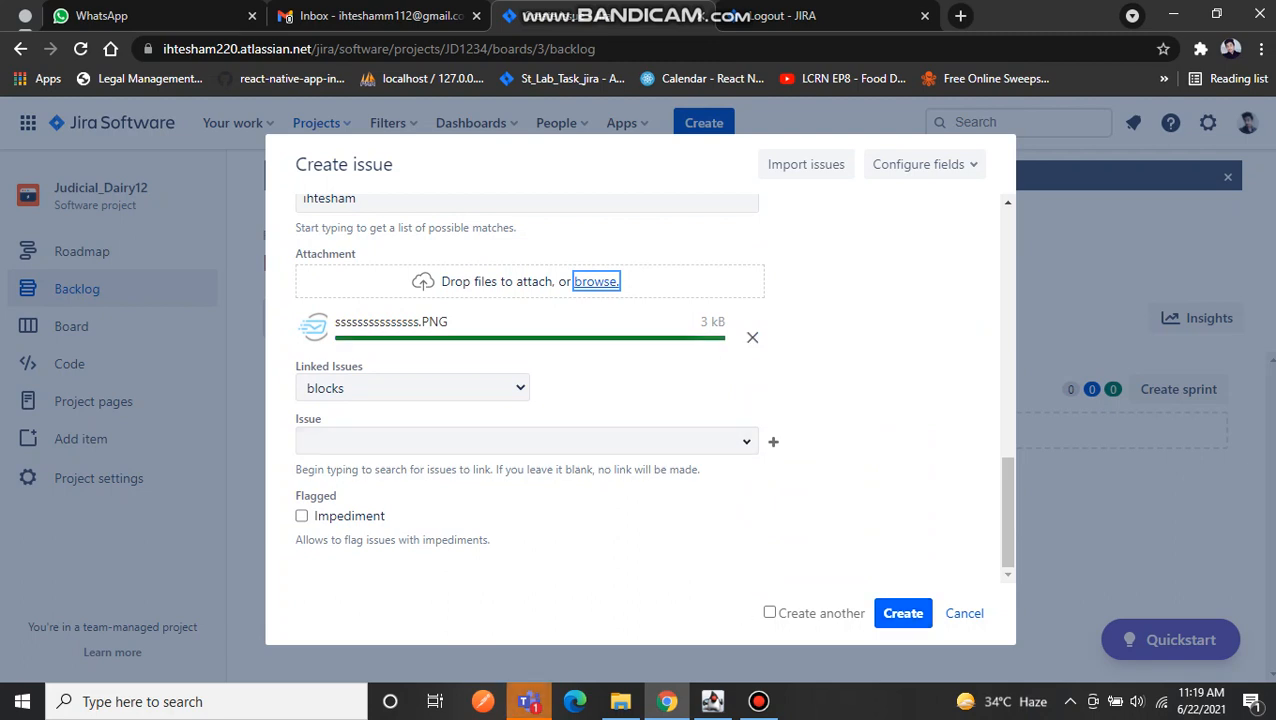
{"action": "left_click", "coordinate": [903, 613]}
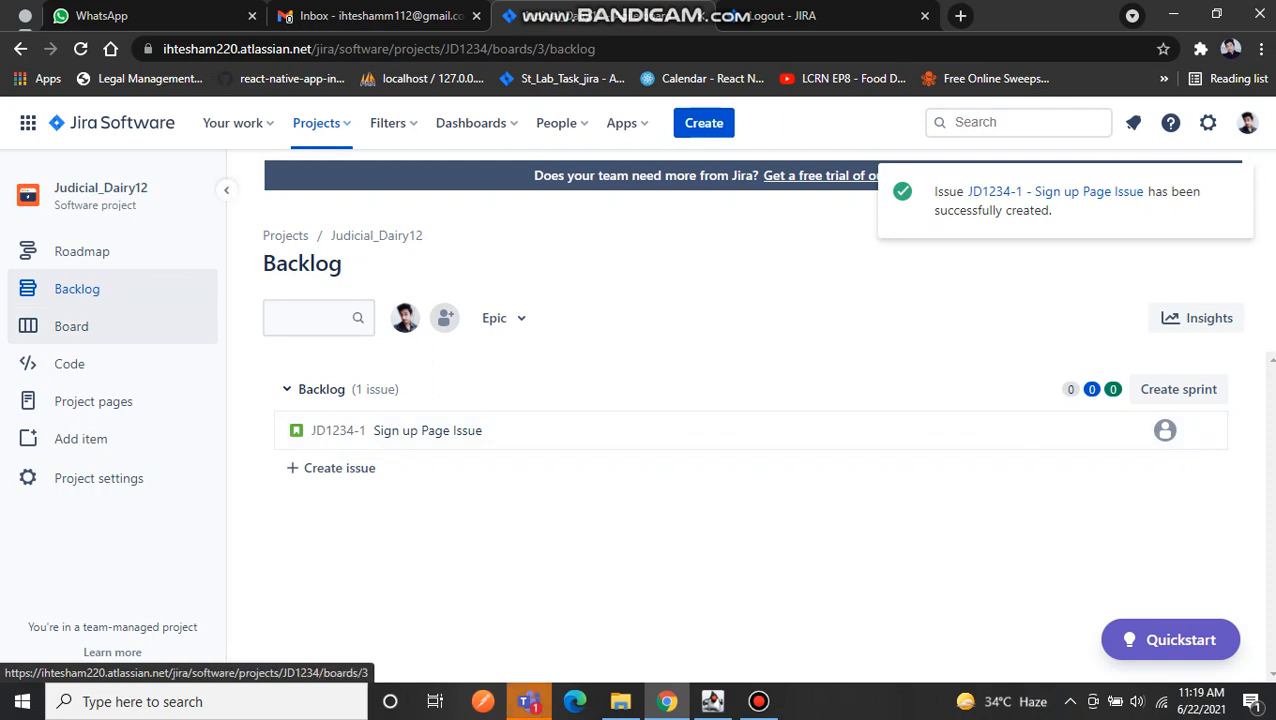
Check the project's board and add a second Story named "Login Page Issue" directly in the backlog.
{"action": "left_click", "coordinate": [71, 326]}
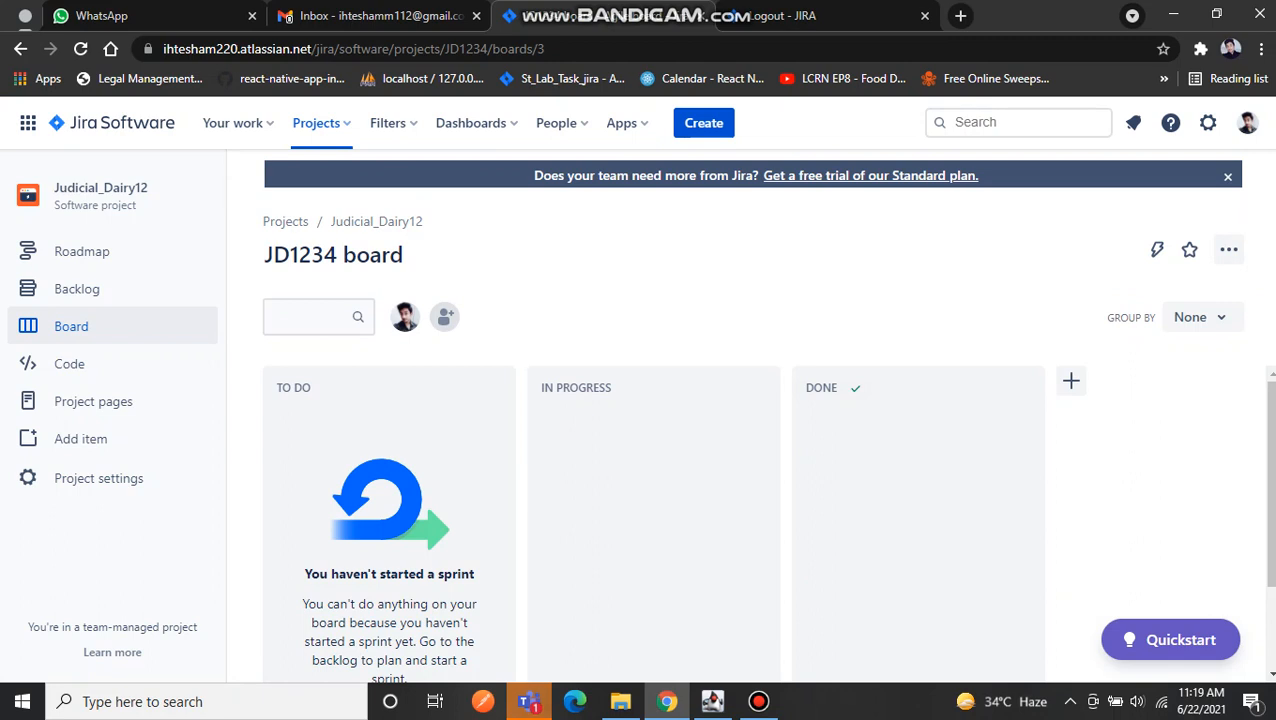
{"action": "left_click", "coordinate": [76, 288]}
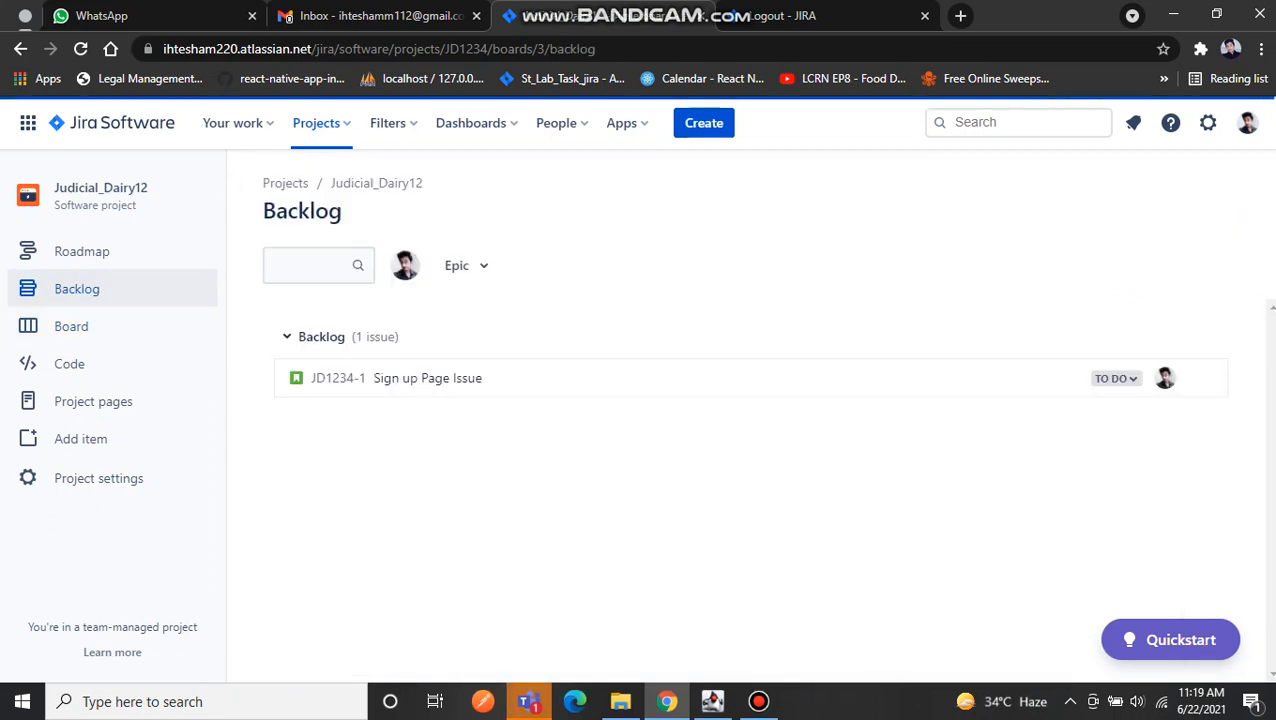
{"action": "left_click", "coordinate": [335, 466]}
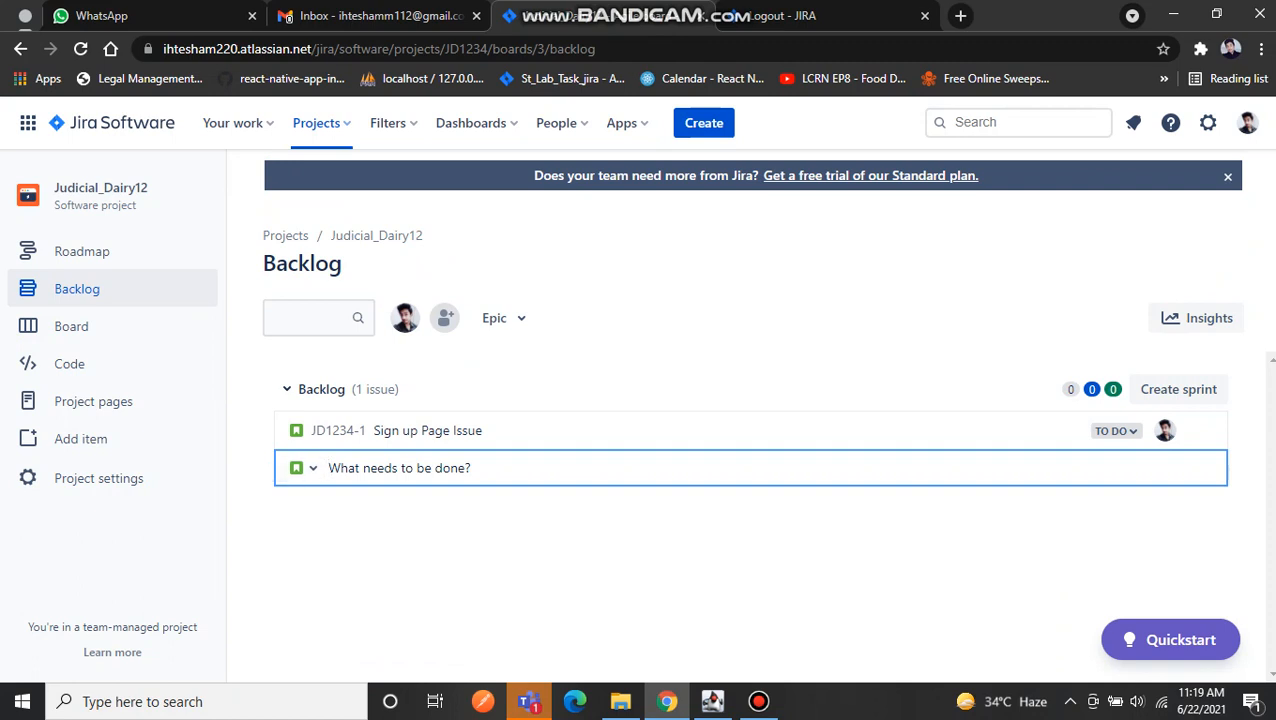
{"action": "type", "text": "Login Page Issue"}
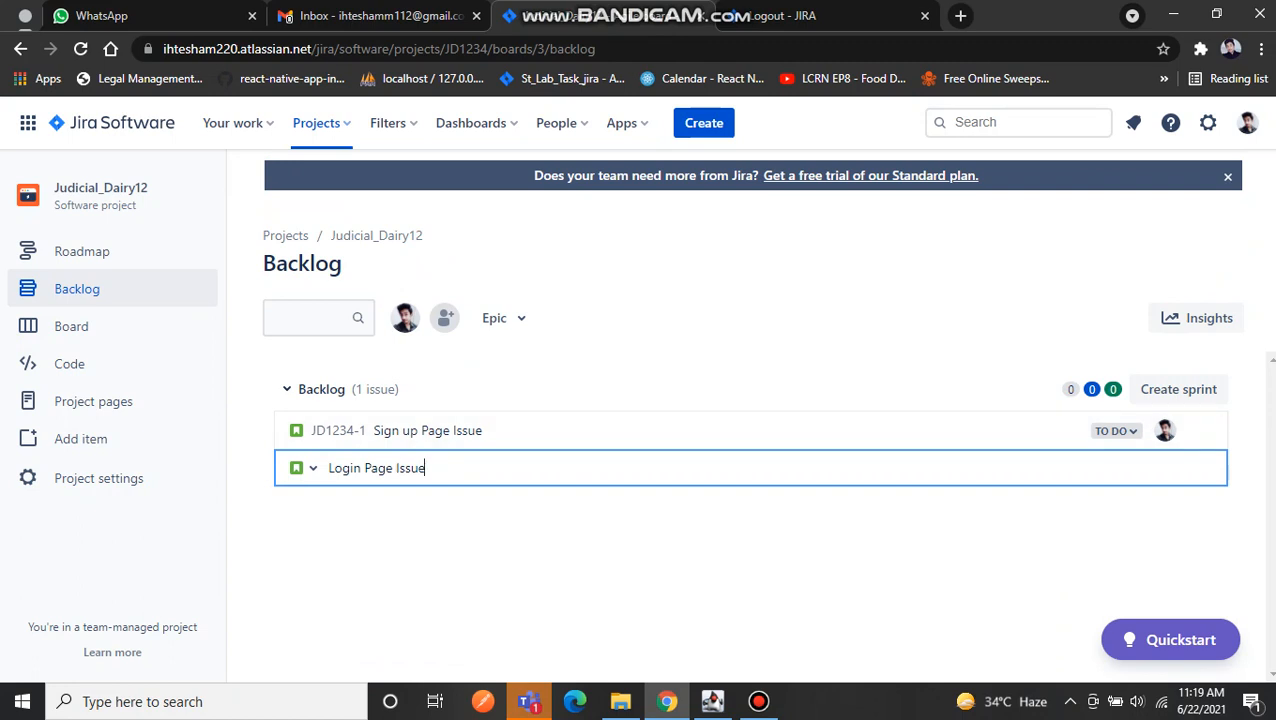
{"action": "key", "text": "Return"}
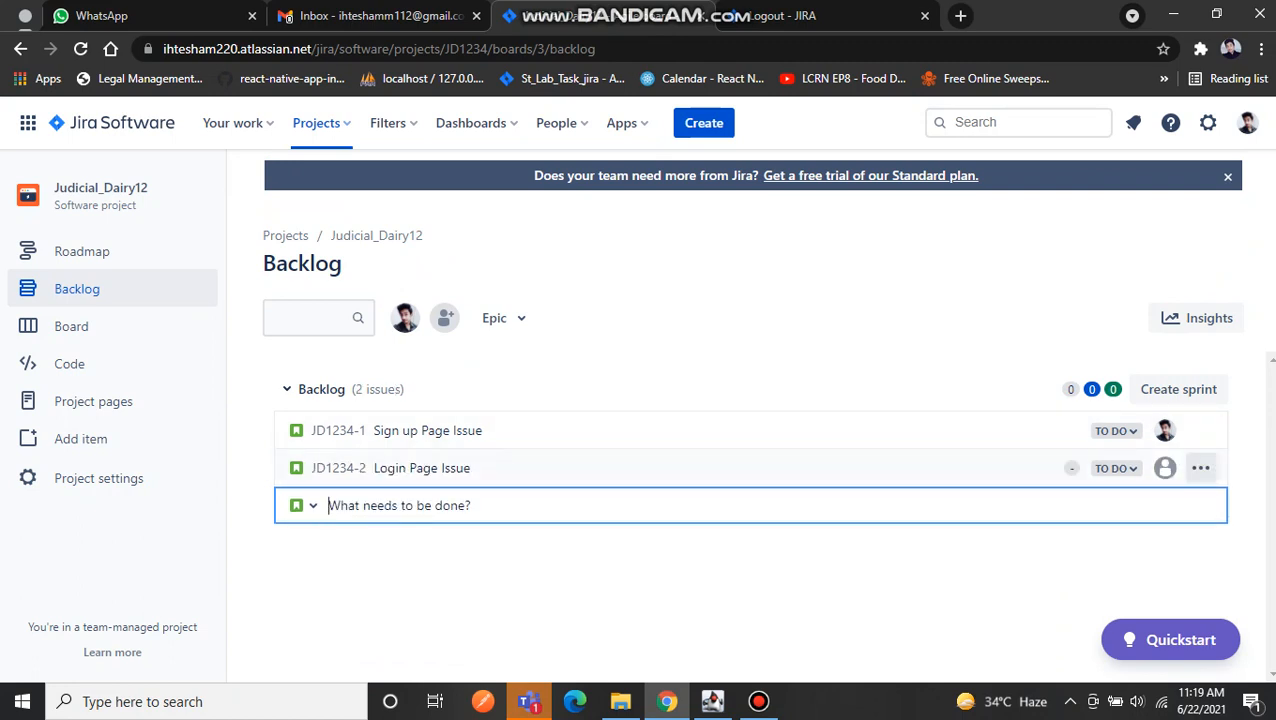
{"action": "left_click", "coordinate": [1200, 468]}
{"action": "key", "text": "Escape"}
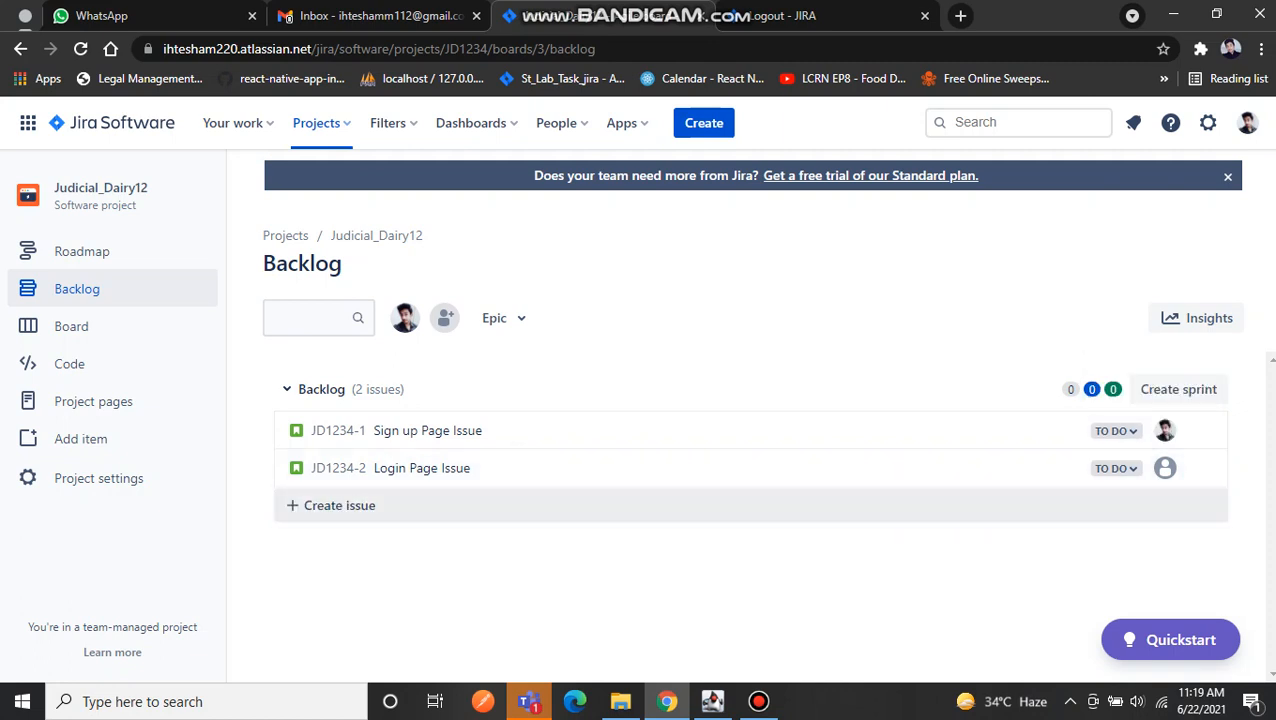
Examine the detail fields of the Login Page Issue and check the project's board for the logged issues.
{"action": "left_click", "coordinate": [421, 468]}
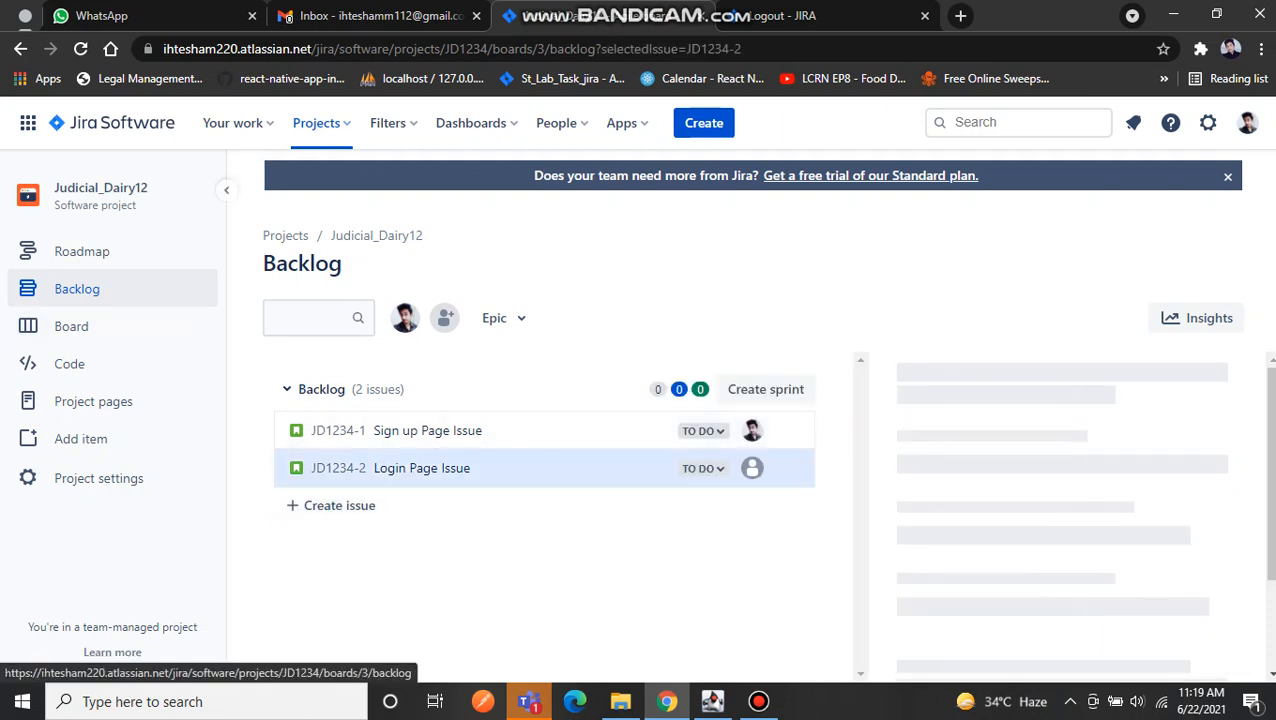
{"action": "scroll", "coordinate": [1070, 500], "scroll_direction": "down", "scroll_amount": 5}
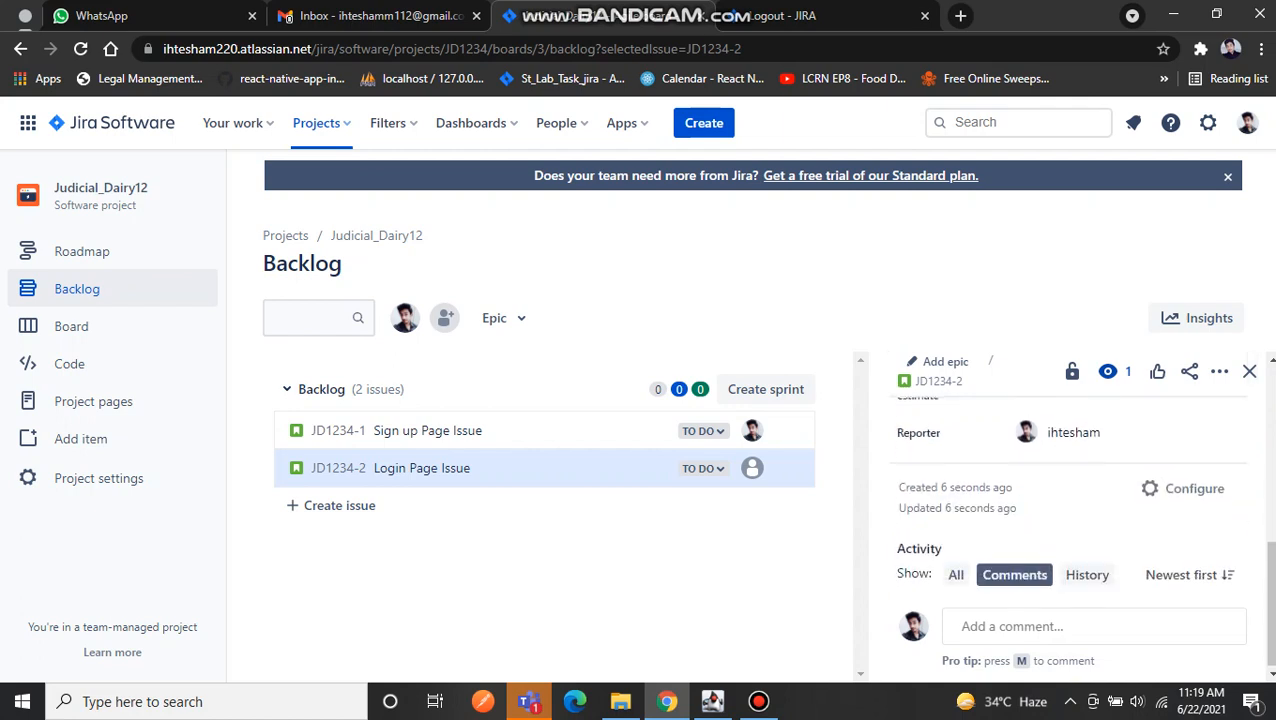
{"action": "scroll", "coordinate": [1070, 500], "scroll_direction": "up", "scroll_amount": 2}
{"action": "scroll", "coordinate": [1070, 500], "scroll_direction": "up", "scroll_amount": 1}
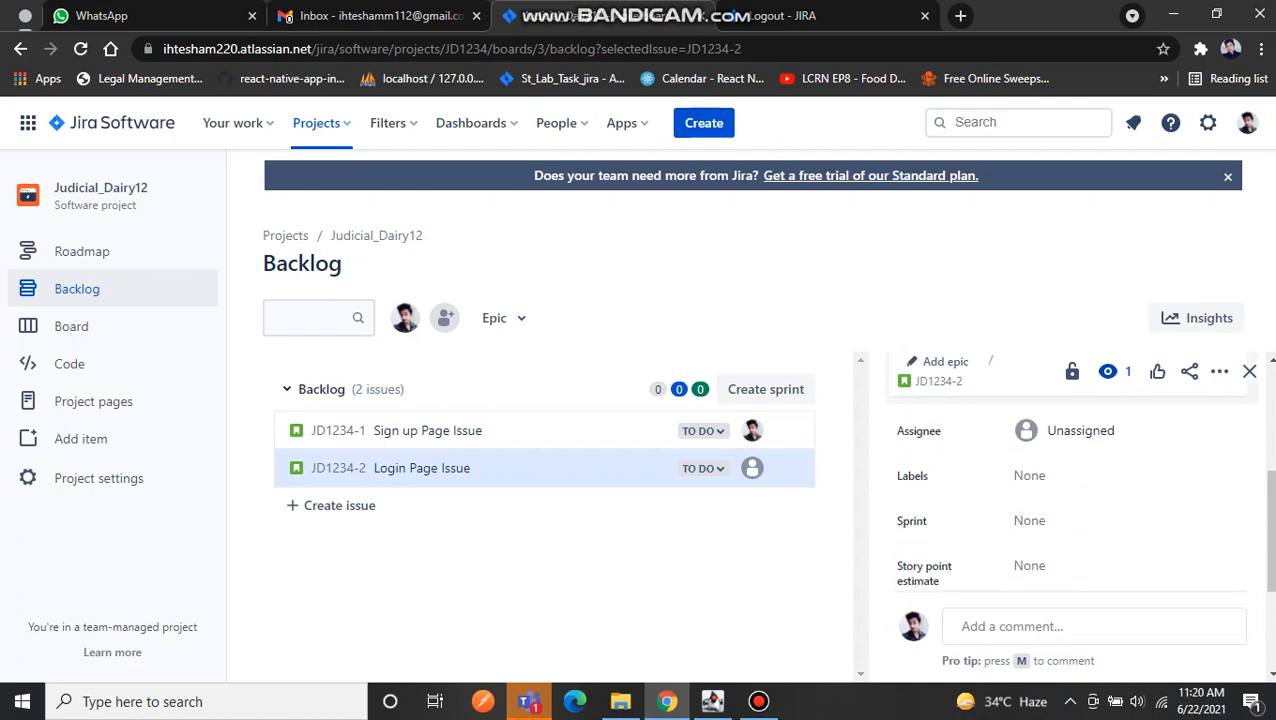
{"action": "left_click", "coordinate": [71, 326]}
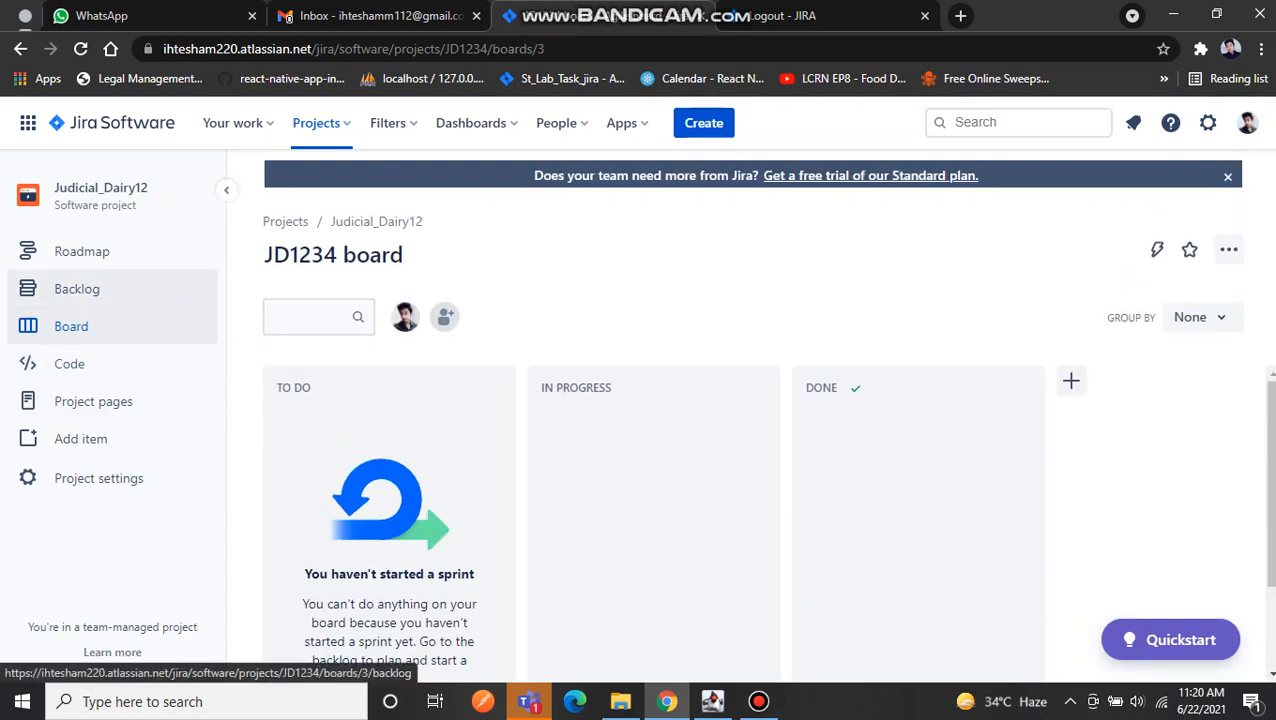
Create a sprint in the project's backlog, check the board, and return to the backlog.
{"action": "left_click", "coordinate": [77, 289]}
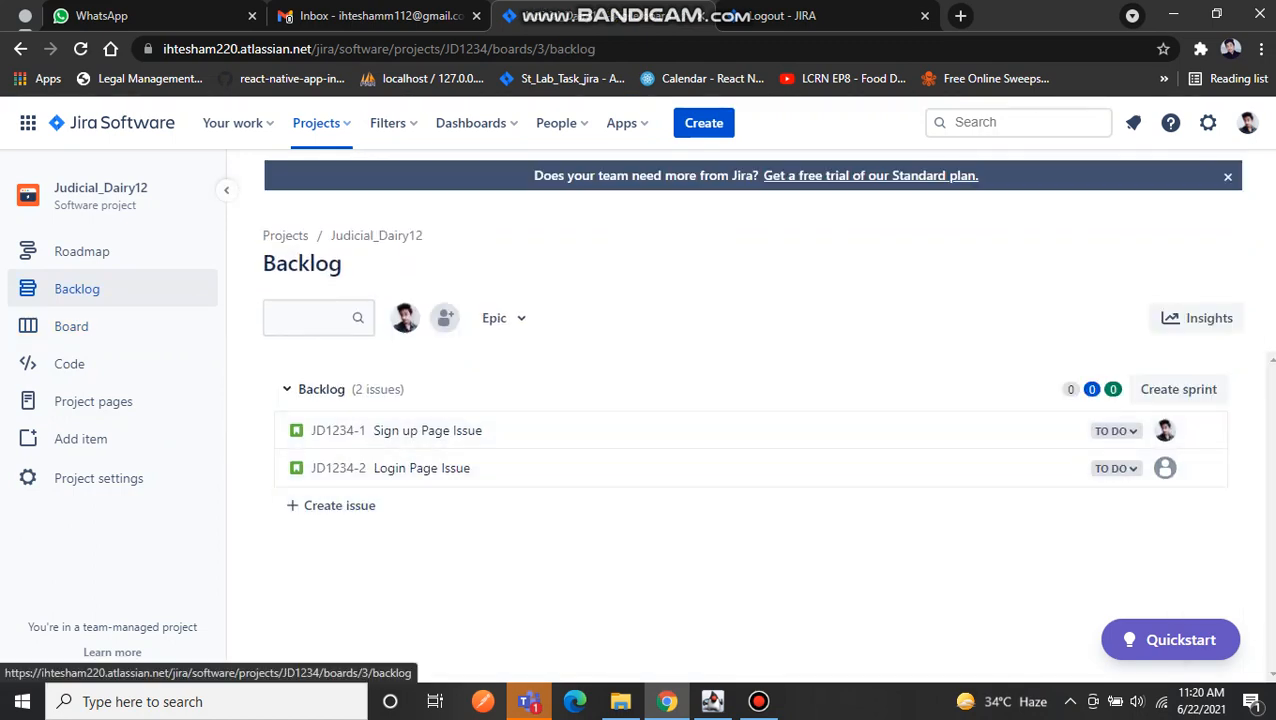
{"action": "left_click", "coordinate": [1178, 389]}
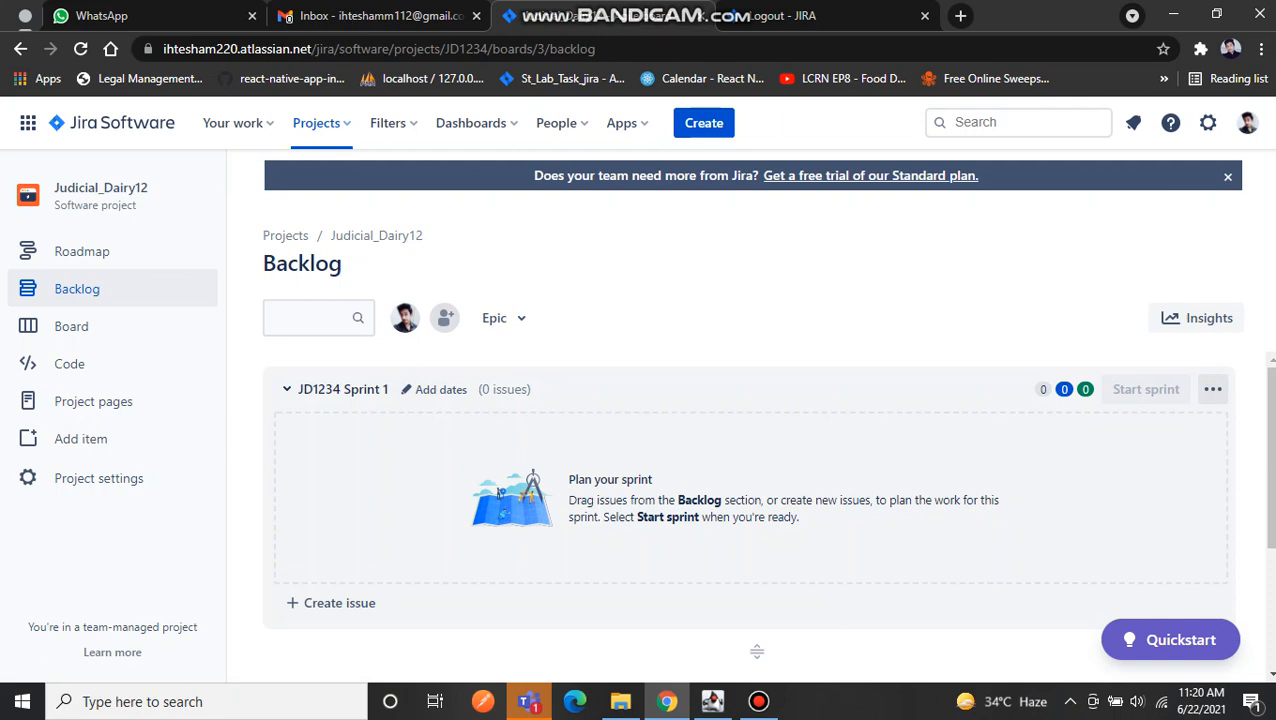
{"action": "scroll", "coordinate": [750, 500], "scroll_direction": "down", "scroll_amount": 2}
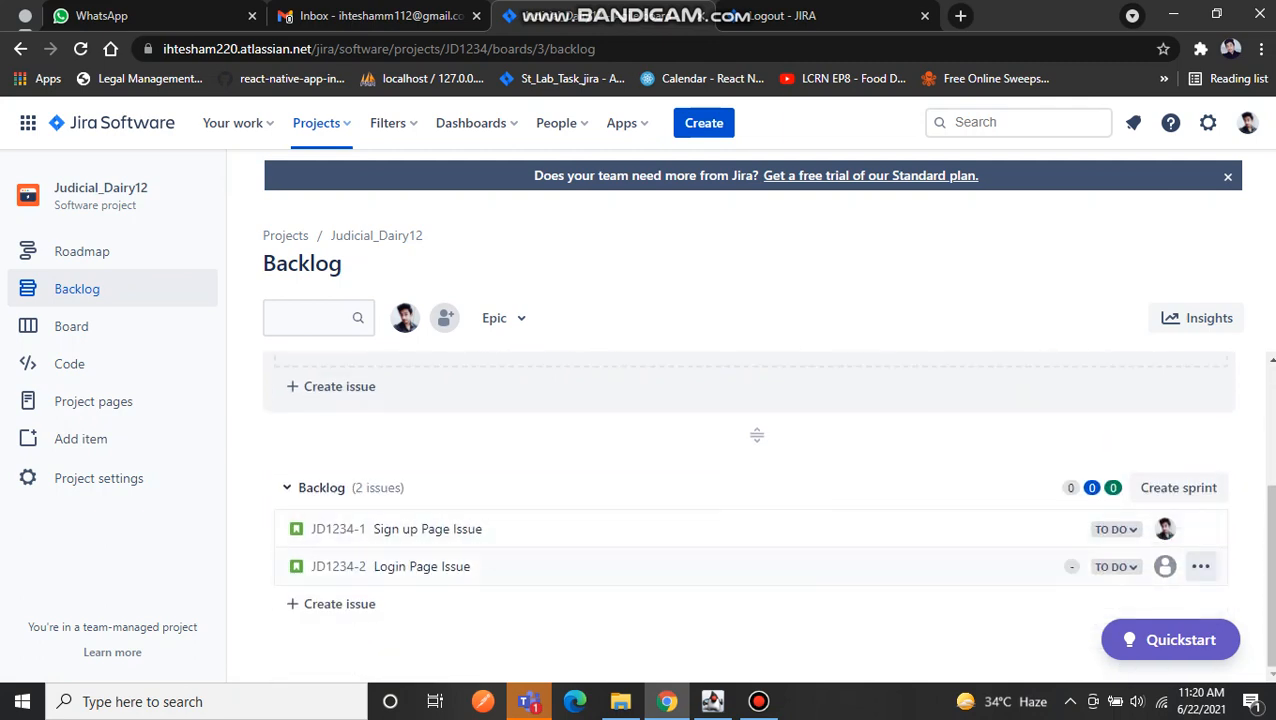
{"action": "scroll", "coordinate": [750, 515], "scroll_direction": "up", "scroll_amount": 2}
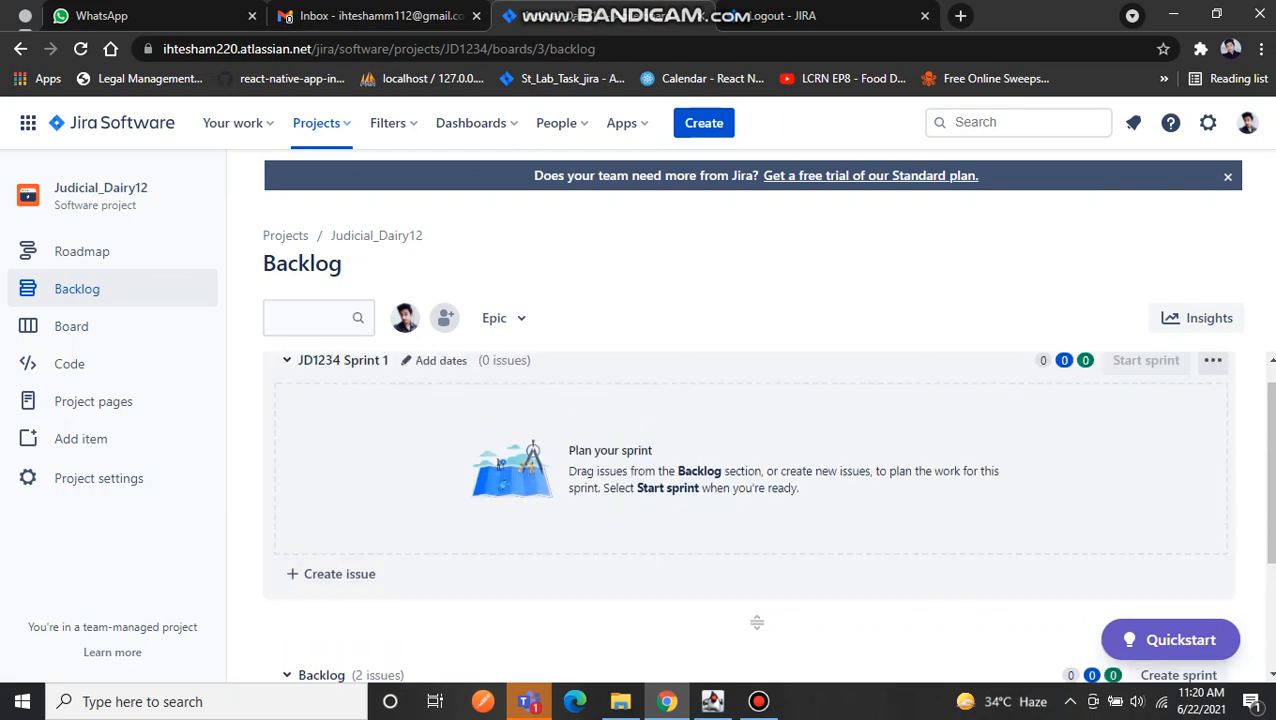
{"action": "left_click", "coordinate": [71, 326]}
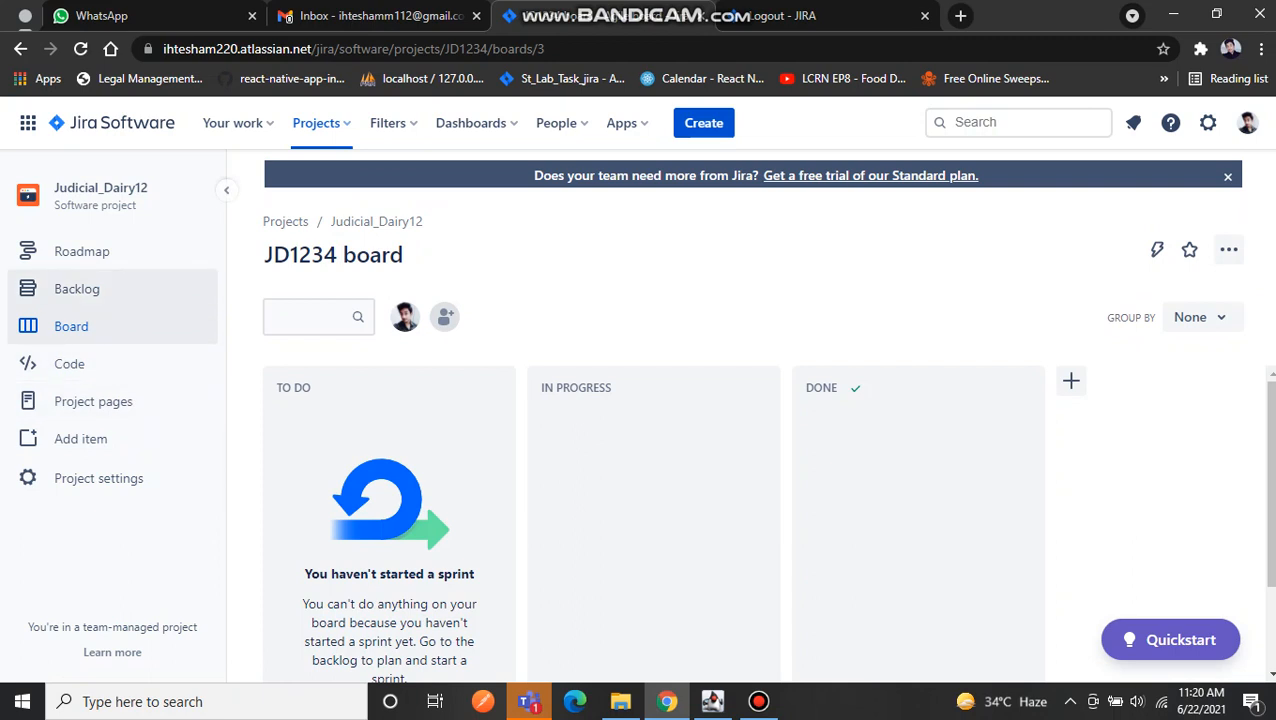
{"action": "left_click", "coordinate": [77, 289]}
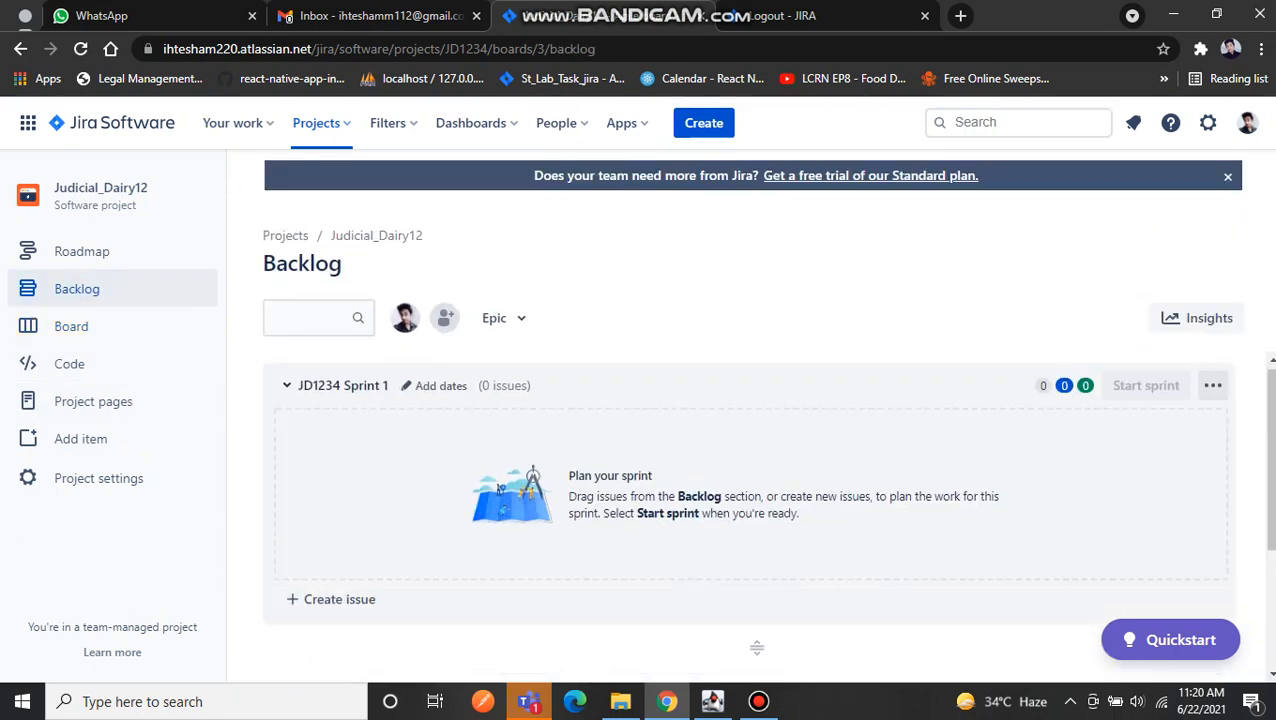
Move the Sign up Page Issue and the Login Page Issue from the backlog into the new sprint, with the Login Page Issue first, and check the board.
{"action": "scroll", "coordinate": [750, 515], "scroll_direction": "down", "scroll_amount": 2}
{"action": "left_click_drag", "start_coordinate": [427, 557], "coordinate": [438, 436]}
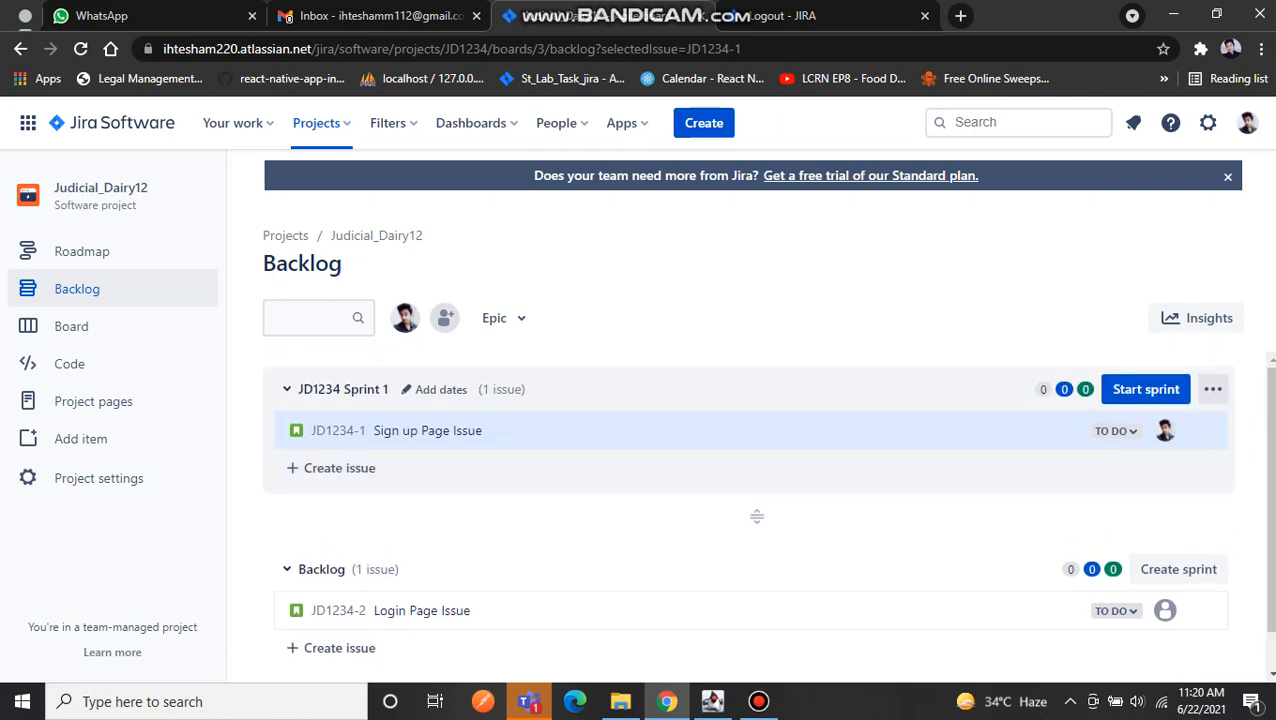
{"action": "scroll", "coordinate": [750, 515], "scroll_direction": "down", "scroll_amount": 1}
{"action": "left_click_drag", "start_coordinate": [421, 567], "coordinate": [472, 430]}
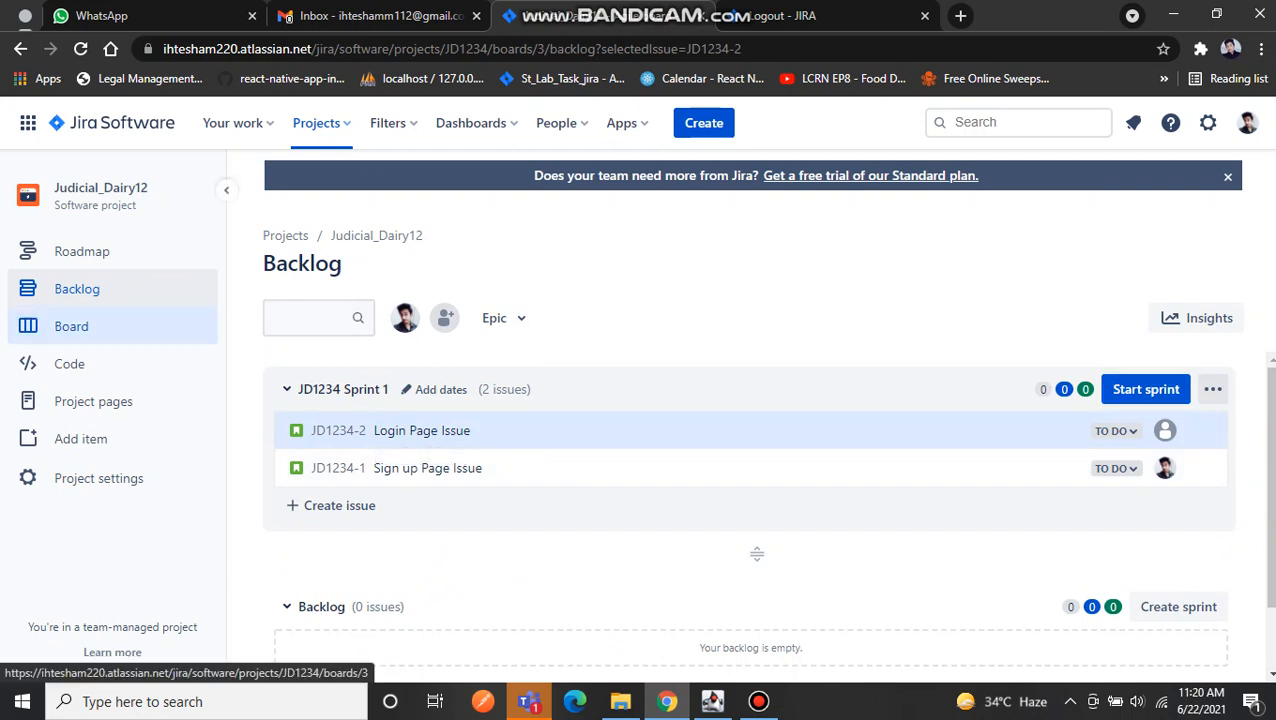
{"action": "left_click", "coordinate": [71, 326]}
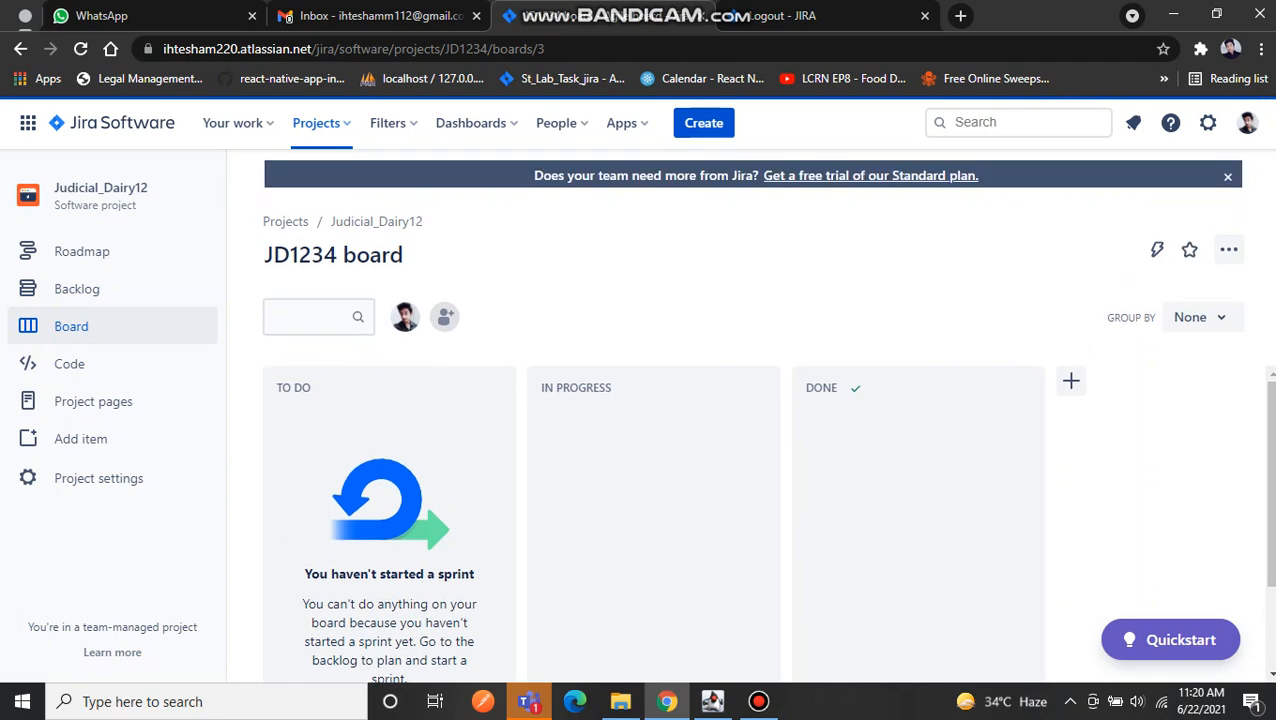
Open the start settings of the sprint from the backlog and set its duration to 1 week.
{"action": "left_click", "coordinate": [77, 289]}
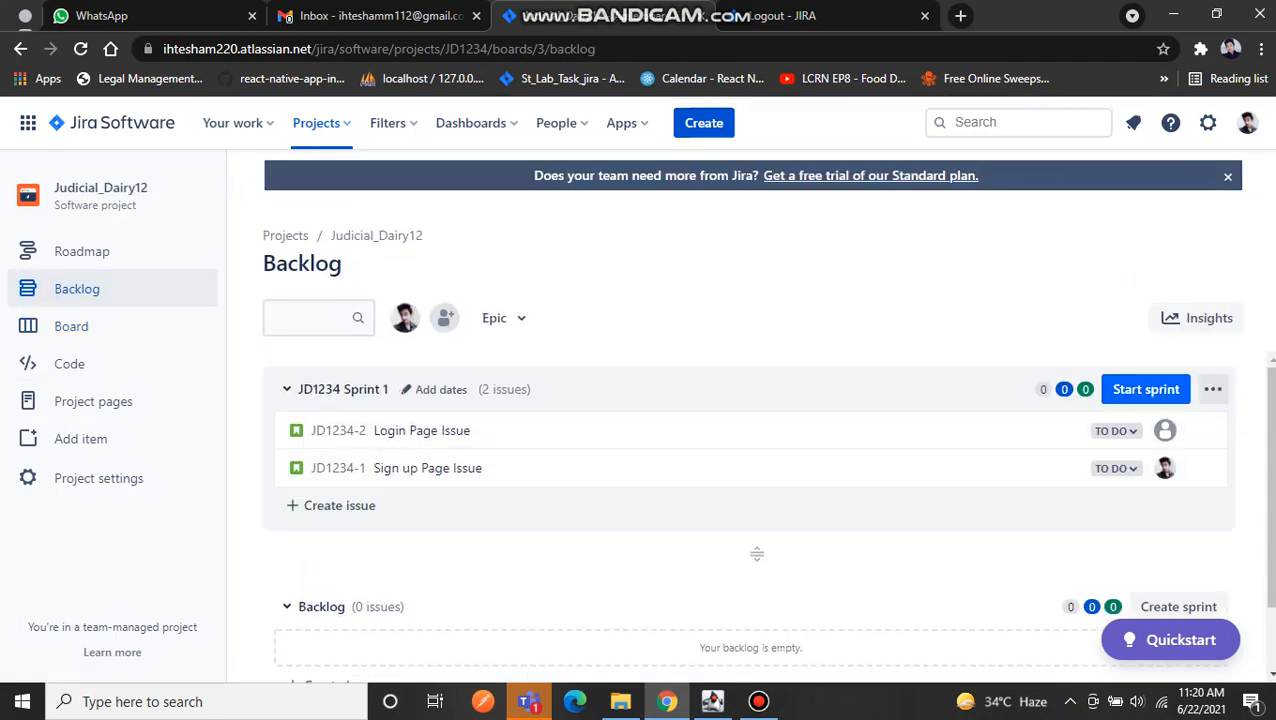
{"action": "left_click", "coordinate": [1145, 389]}
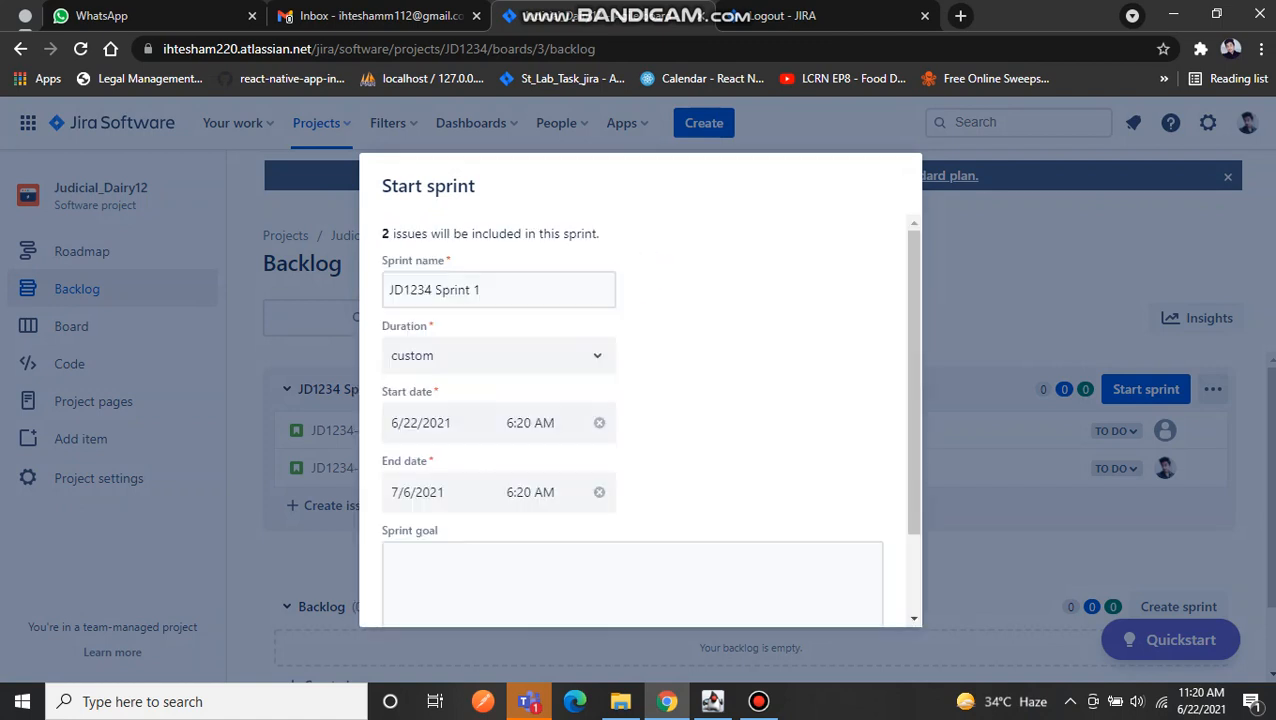
{"action": "left_click", "coordinate": [417, 355]}
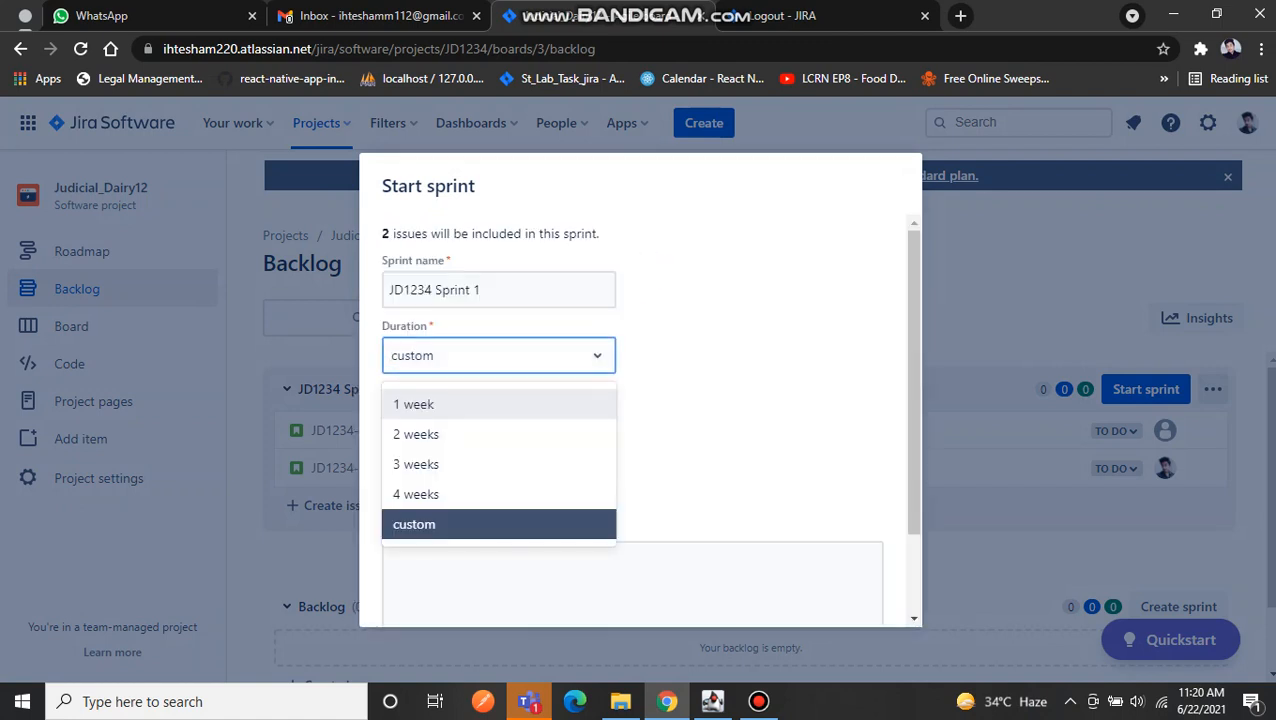
{"action": "left_click", "coordinate": [414, 404]}
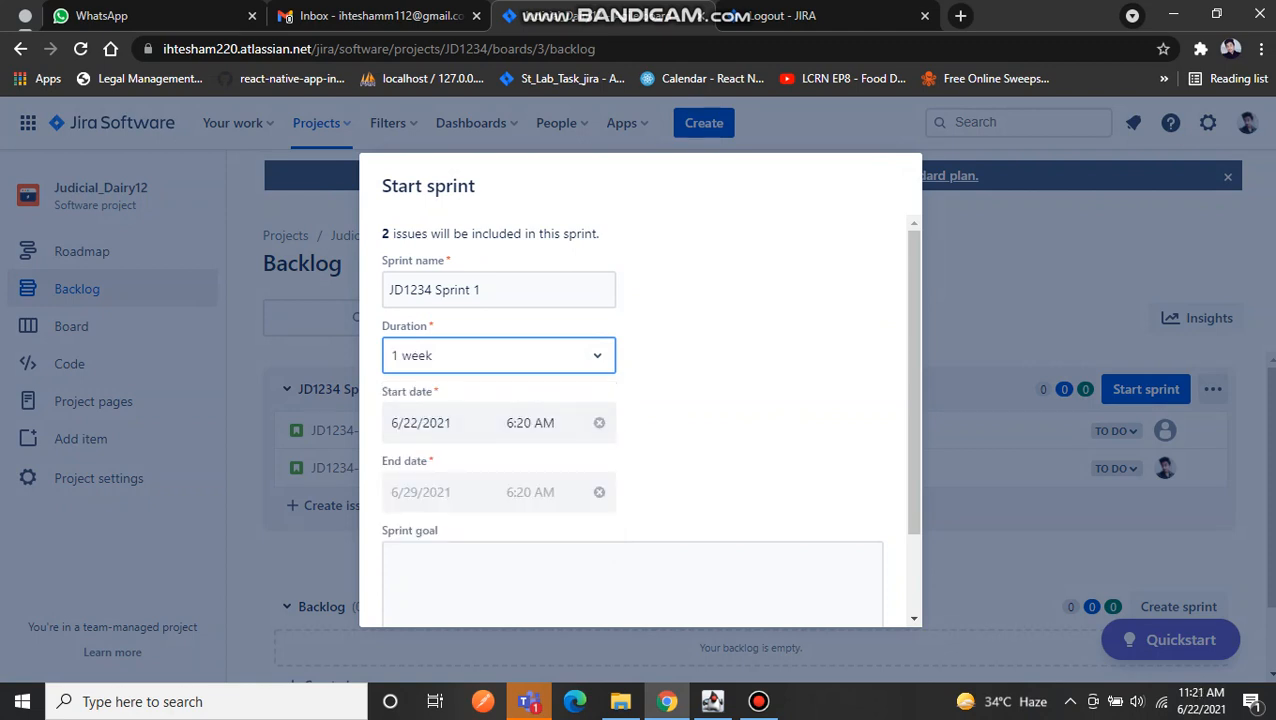
Enter "sign up & login will work properly" as the sprint goal and start the sprint.
{"action": "scroll", "coordinate": [640, 420], "scroll_direction": "down", "scroll_amount": 2}
{"action": "left_click", "coordinate": [632, 489]}
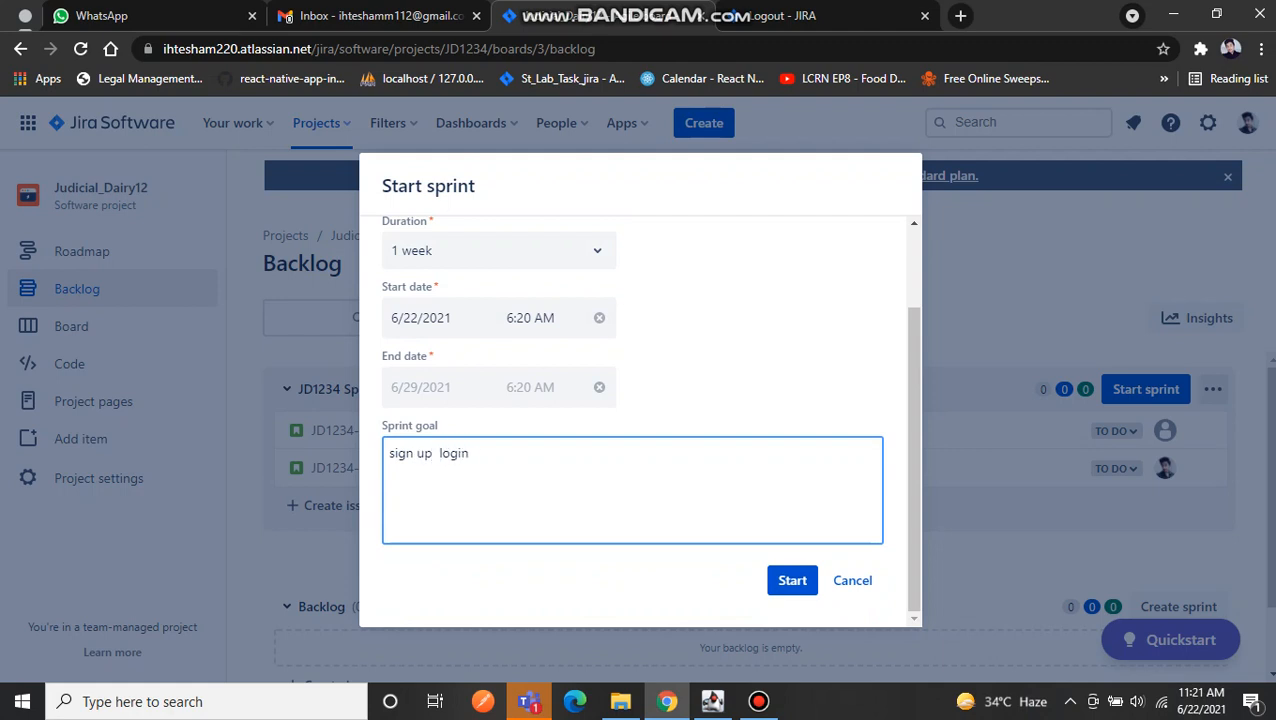
{"action": "type", "text": "&"}
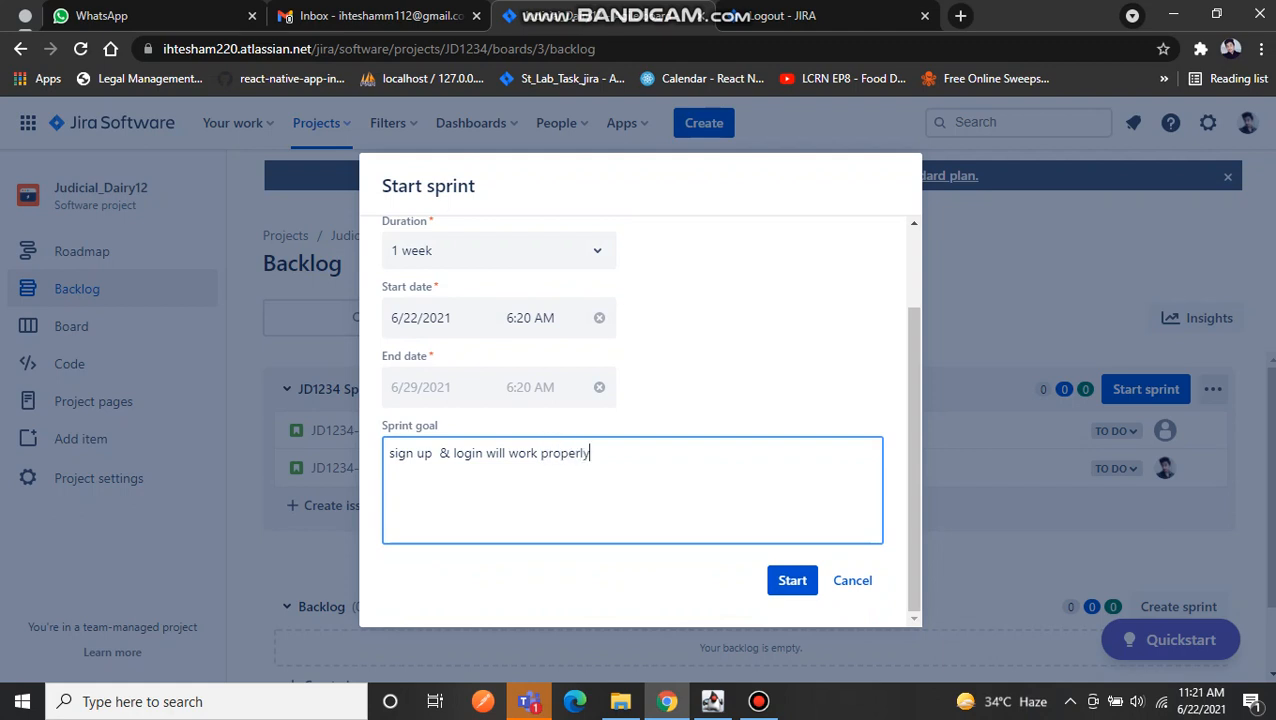
{"action": "left_click", "coordinate": [792, 580]}
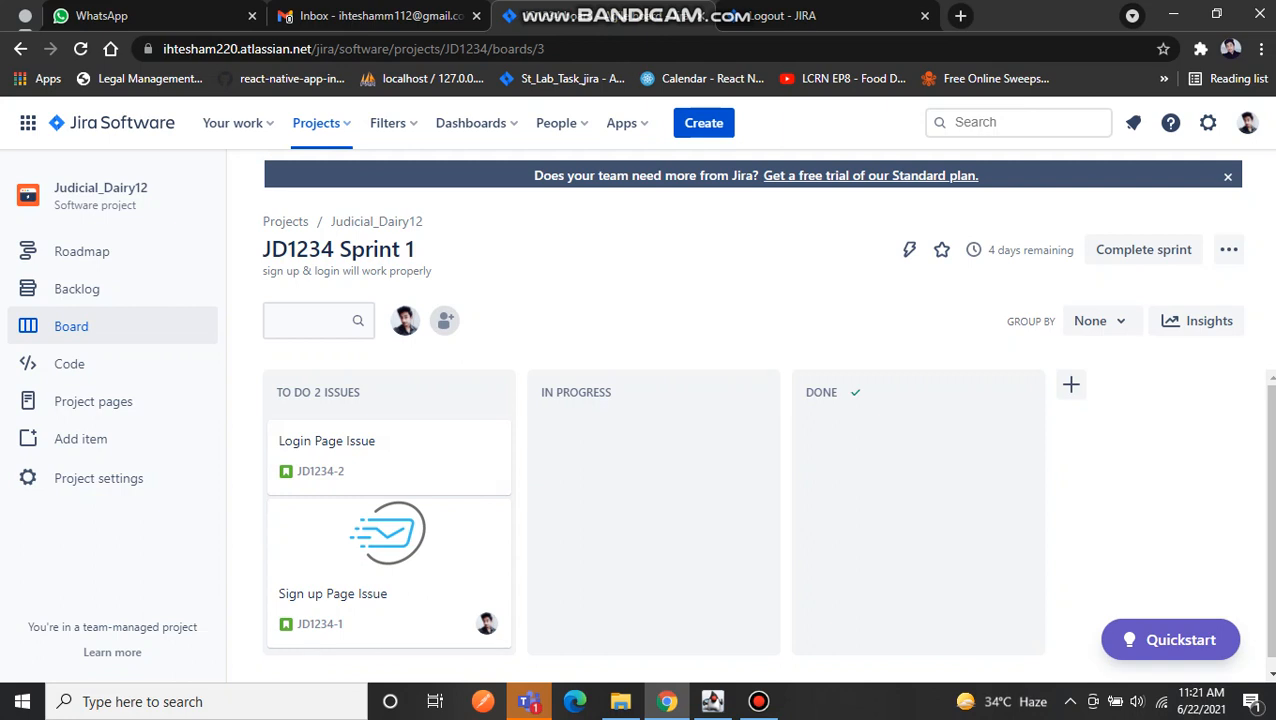
Set the Login Page Issue's status to In Progress in the backlog and check the board.
{"action": "left_click", "coordinate": [77, 288]}
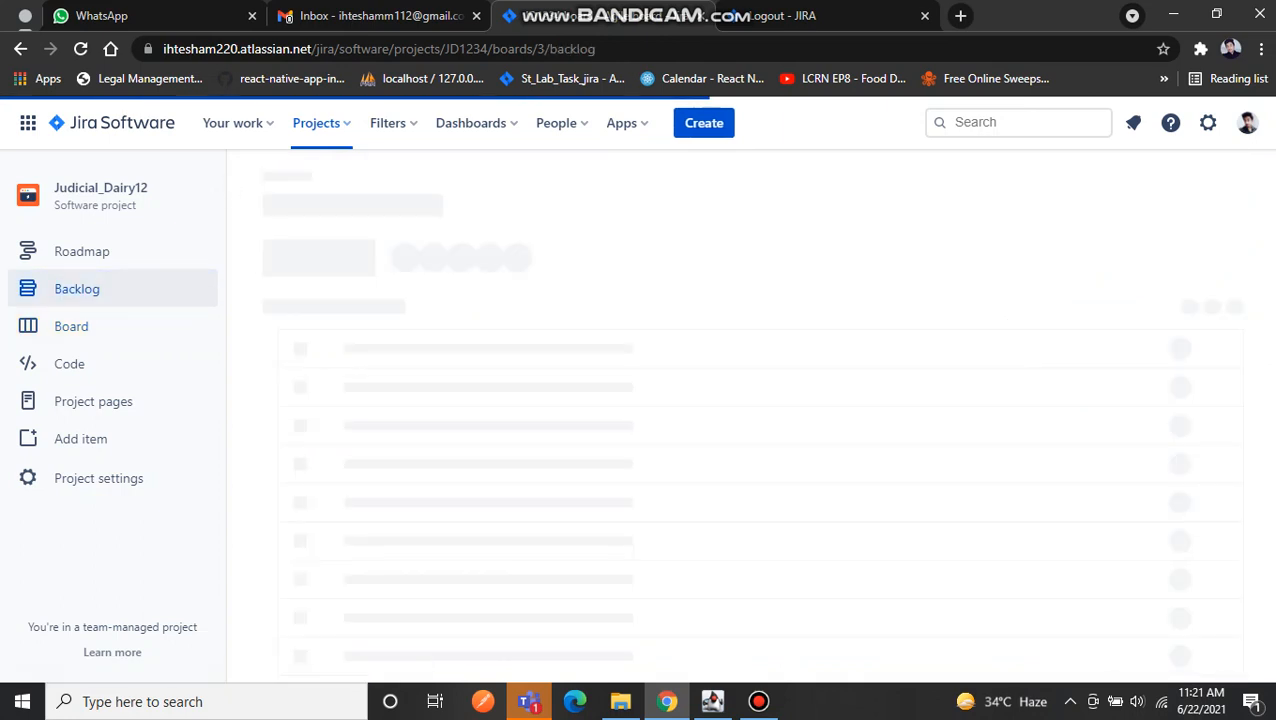
{"action": "left_click", "coordinate": [1115, 445]}
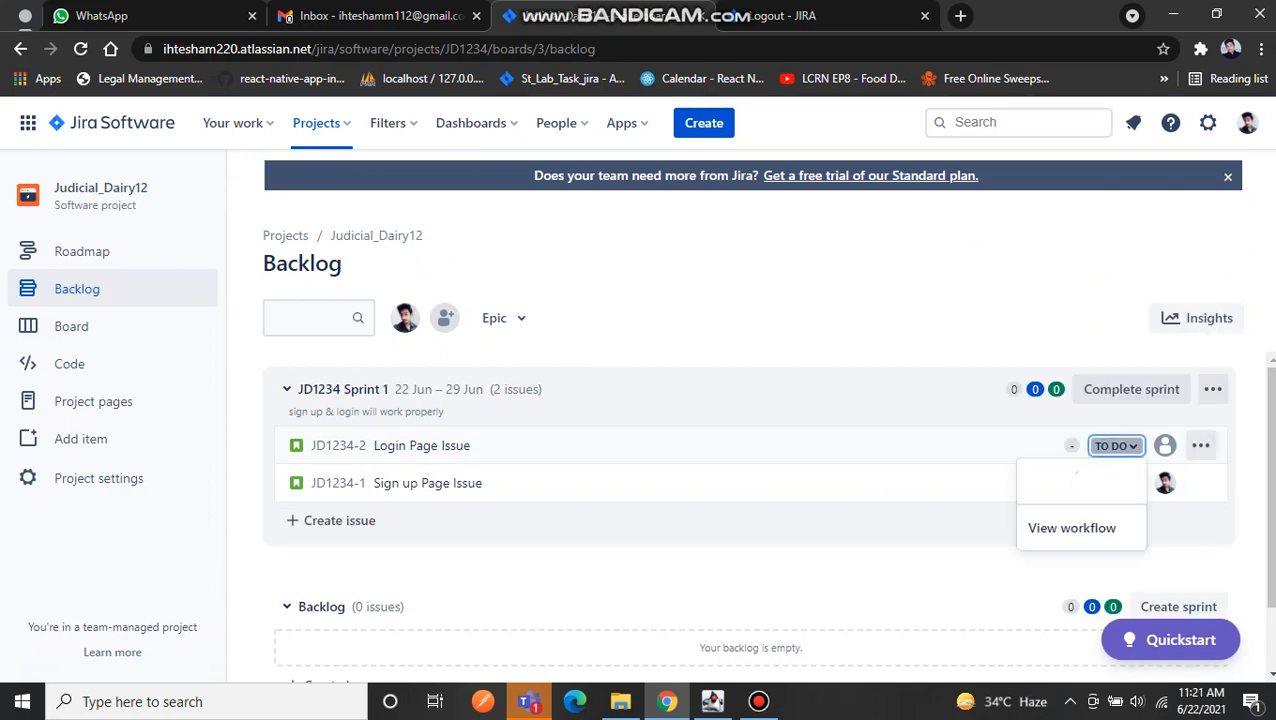
{"action": "left_click", "coordinate": [1065, 477]}
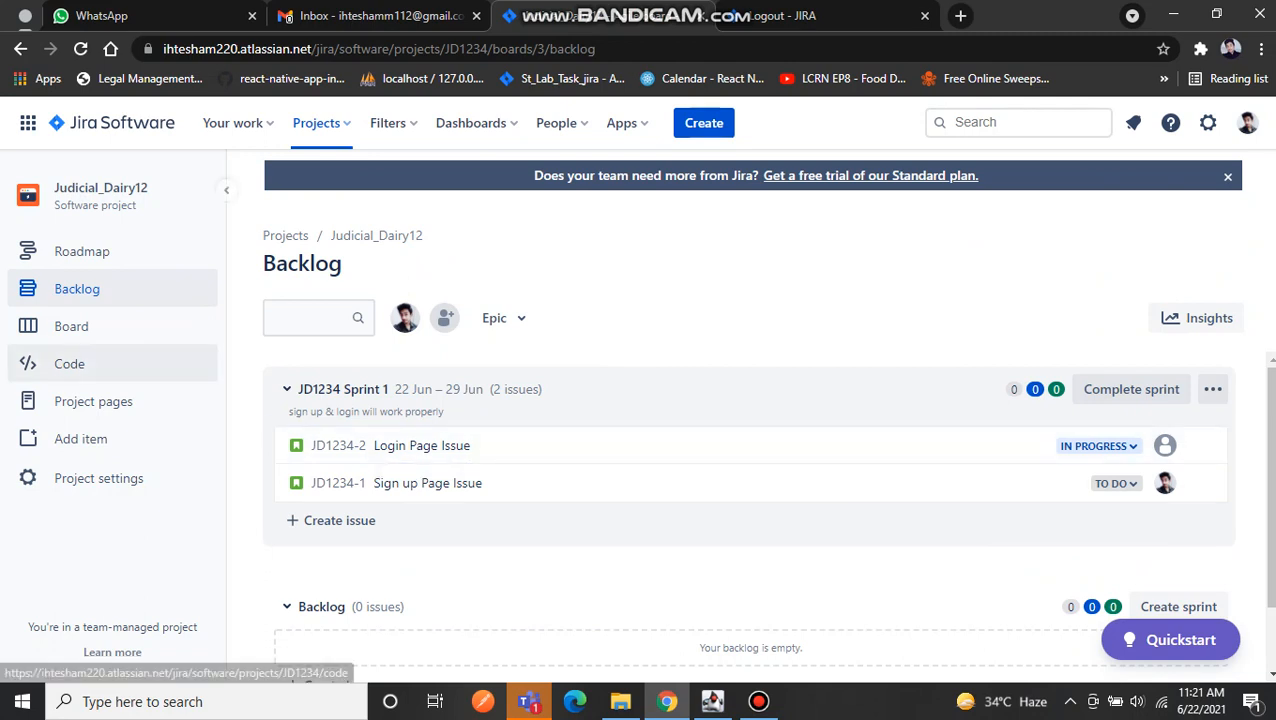
{"action": "left_click", "coordinate": [71, 326]}
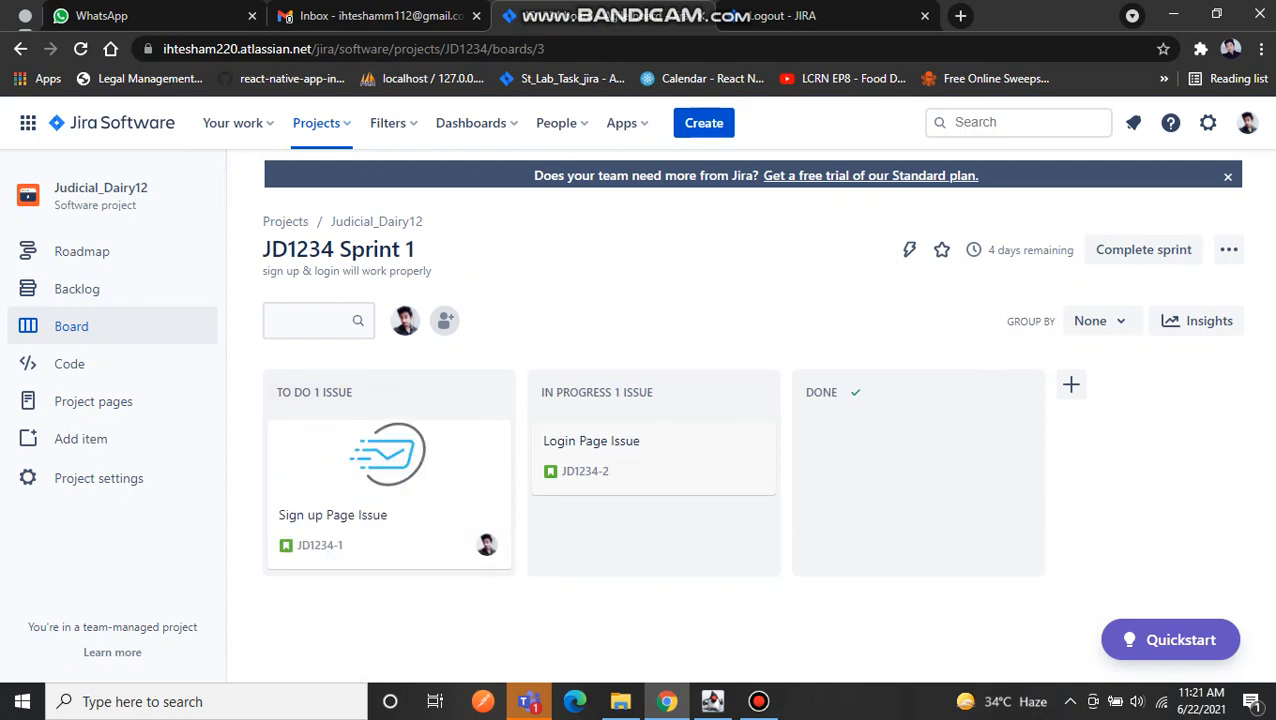
In the backlog, set the Login Page Issue to Done and the Sign up Page Issue to In Progress, and check the board.
{"action": "left_click", "coordinate": [77, 289]}
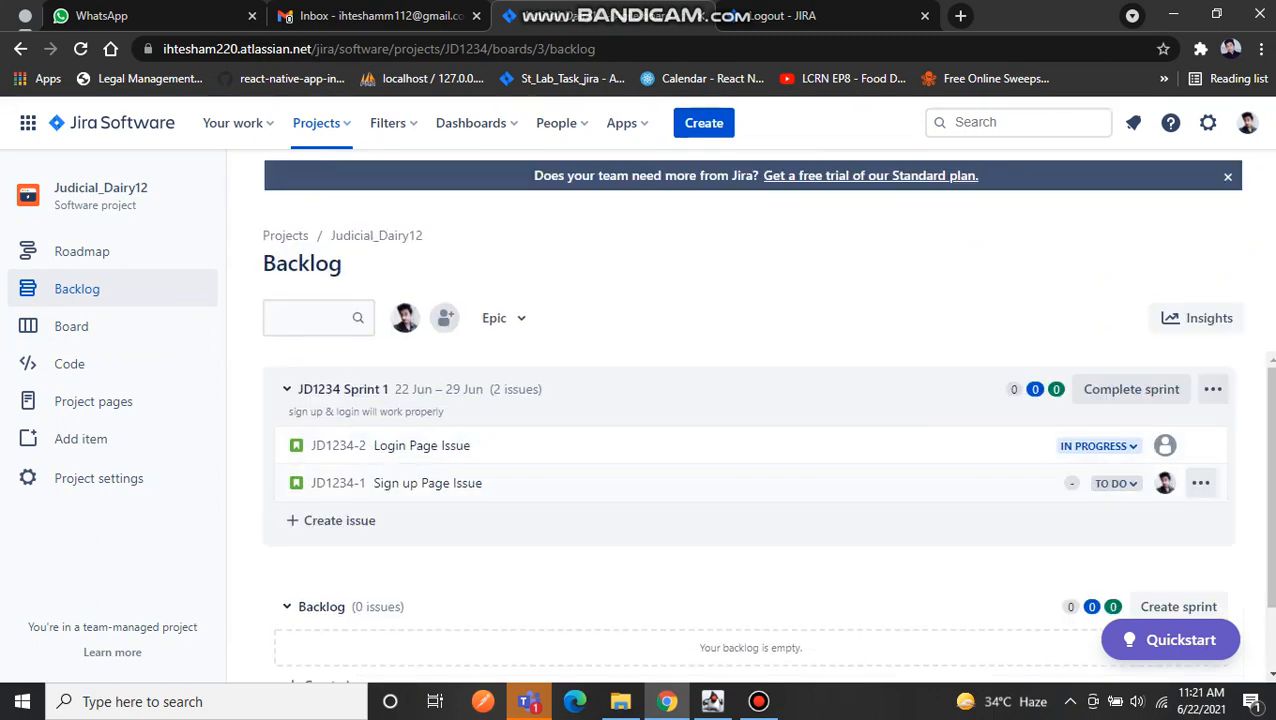
{"action": "left_click", "coordinate": [1098, 446]}
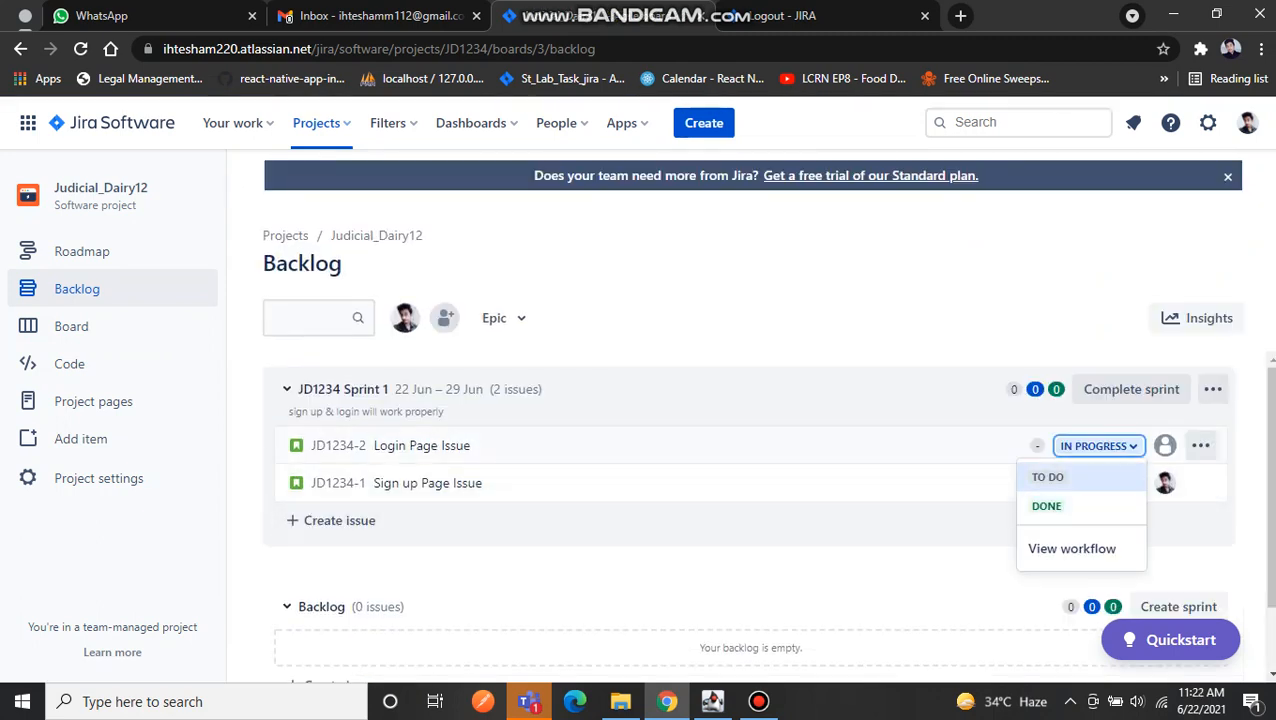
{"action": "left_click", "coordinate": [1046, 506]}
{"action": "left_click", "coordinate": [1114, 483]}
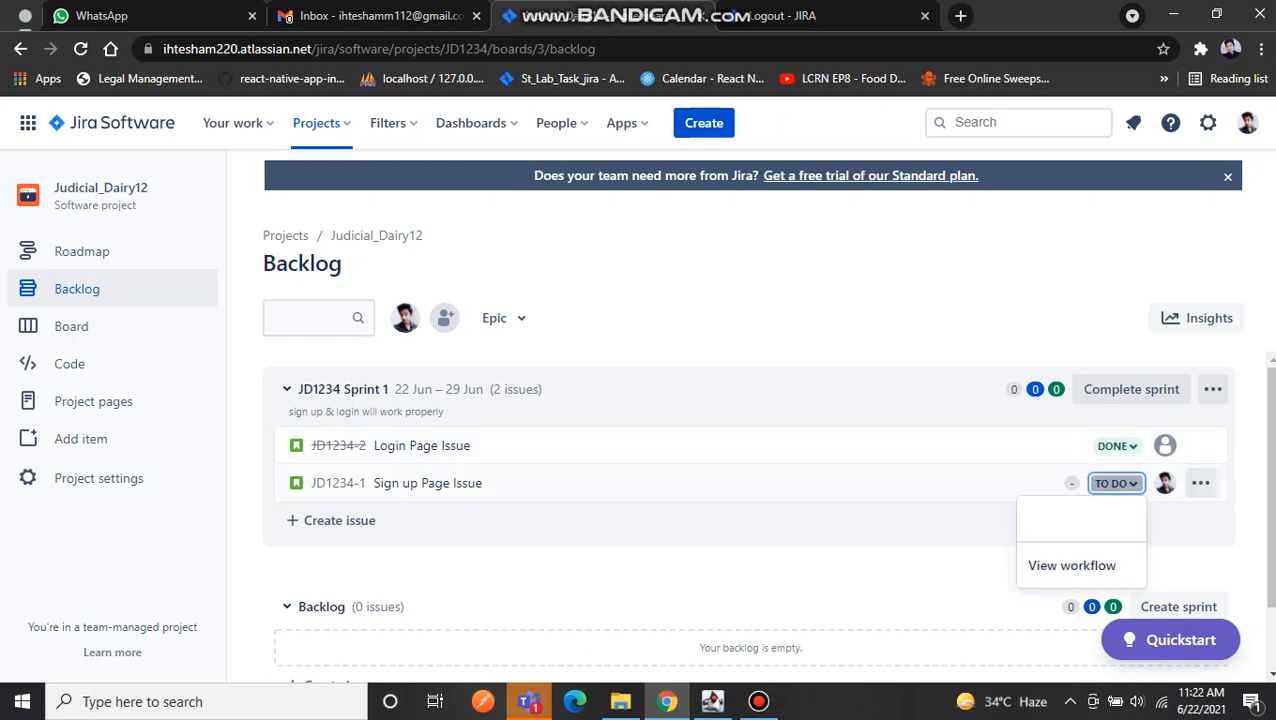
{"action": "left_click", "coordinate": [1065, 514]}
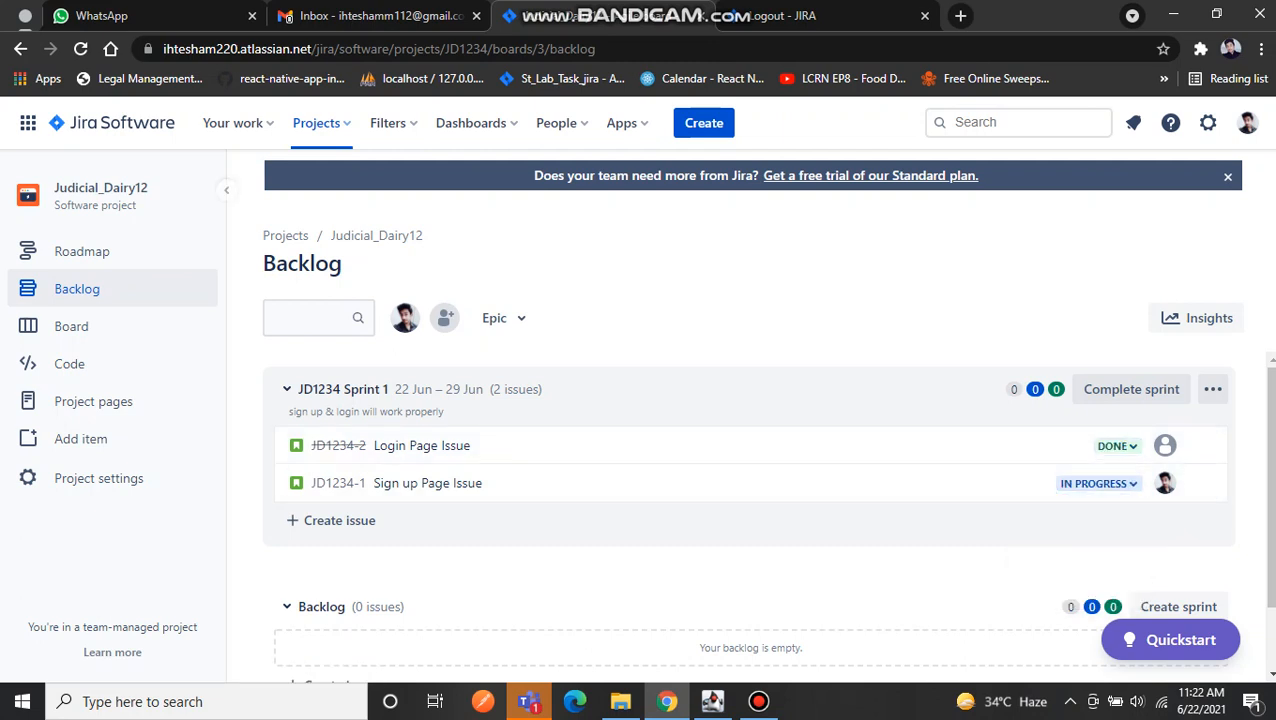
{"action": "left_click", "coordinate": [71, 326]}
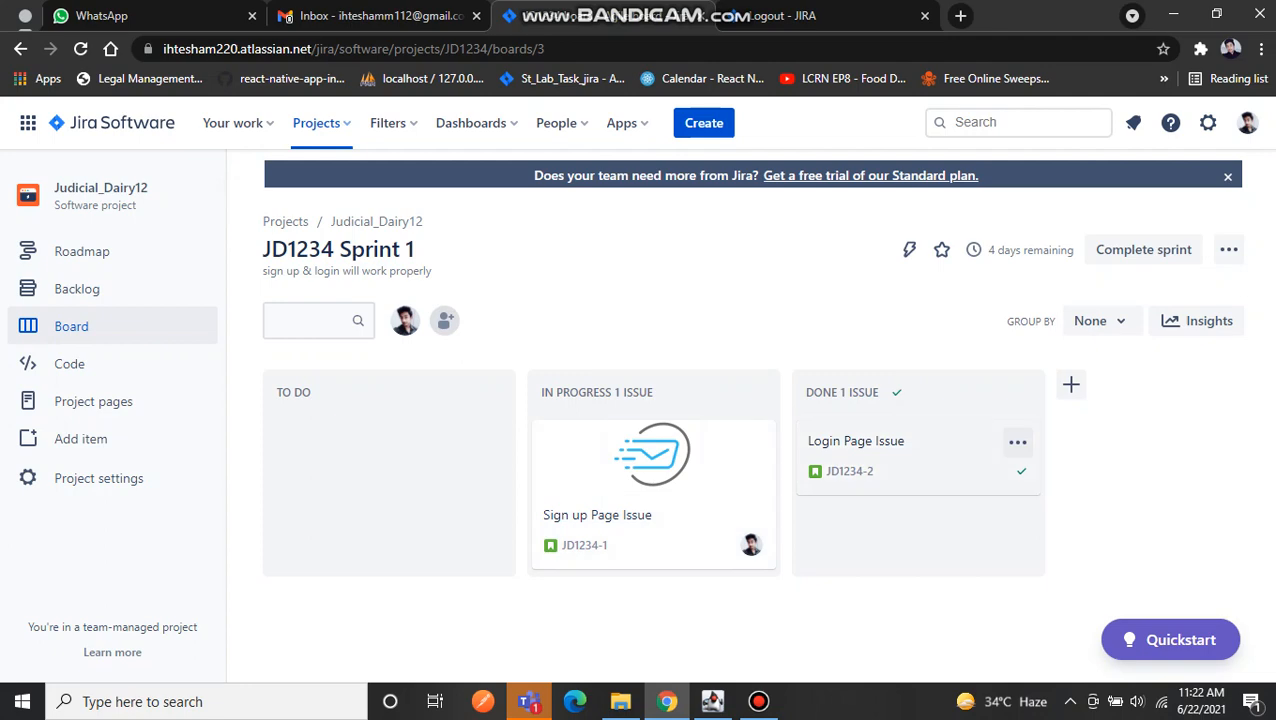
Open the Login Page Issue from the board, look at its description and comment fields, and return its status to In Progress.
{"action": "left_click", "coordinate": [900, 458]}
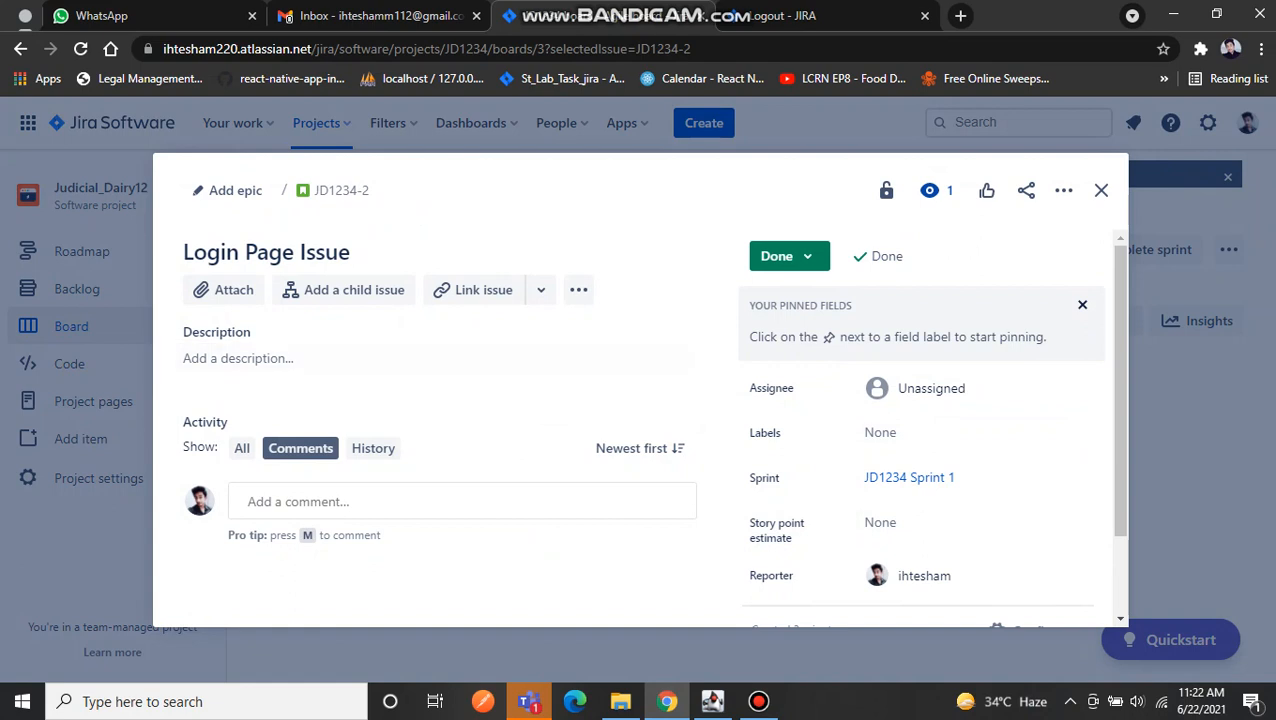
{"action": "left_click", "coordinate": [361, 501]}
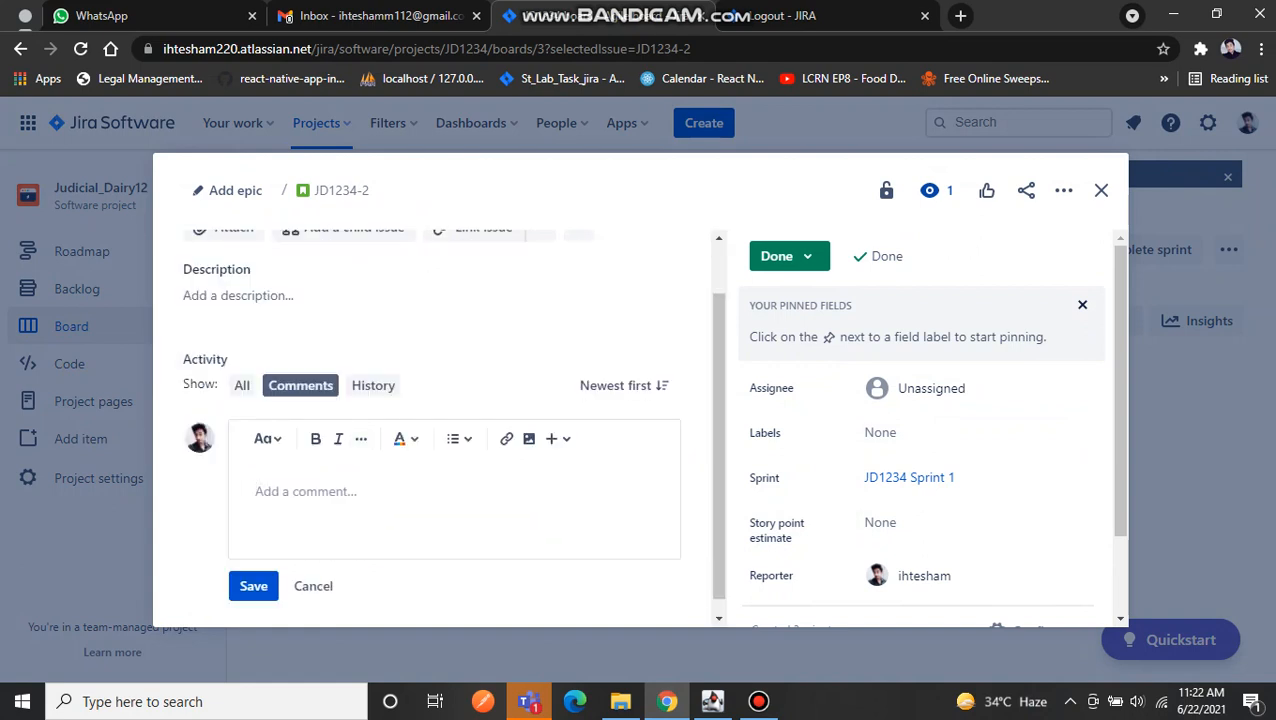
{"action": "left_click", "coordinate": [343, 295]}
{"action": "scroll", "coordinate": [270, 362], "scroll_direction": "down", "scroll_amount": 1}
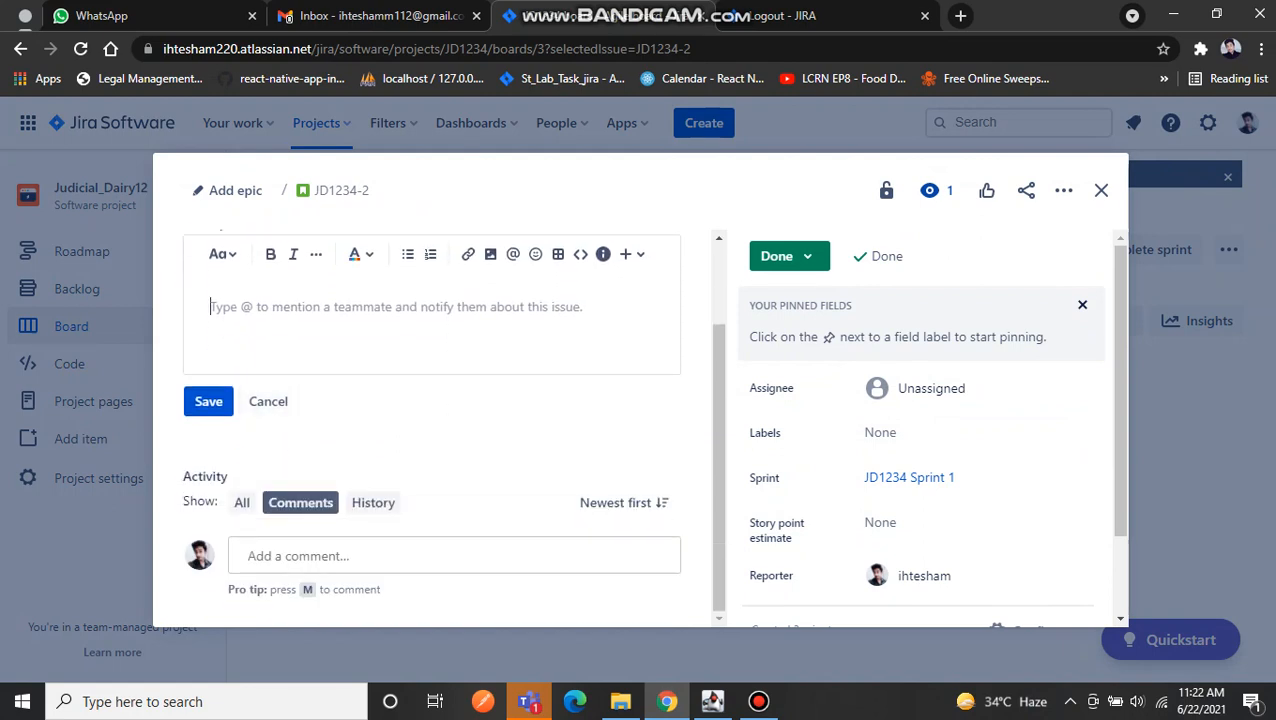
{"action": "left_click", "coordinate": [453, 555]}
{"action": "left_click", "coordinate": [788, 256]}
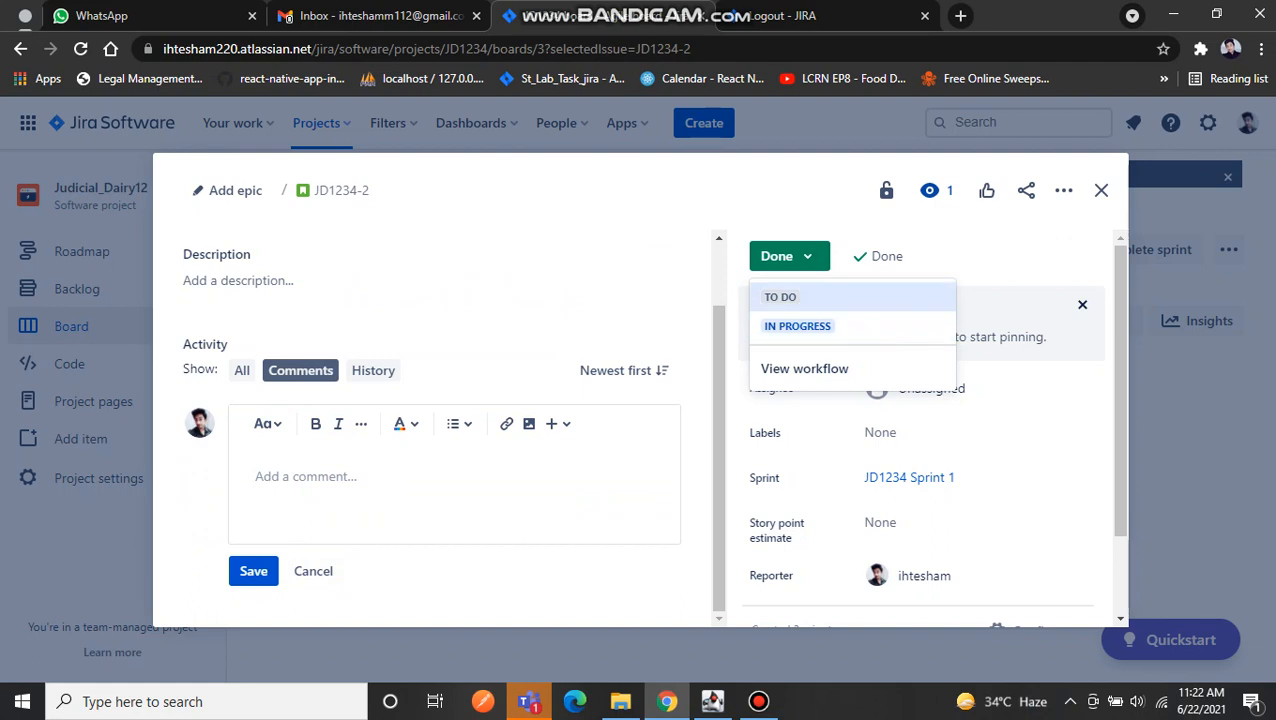
{"action": "left_click", "coordinate": [797, 326]}
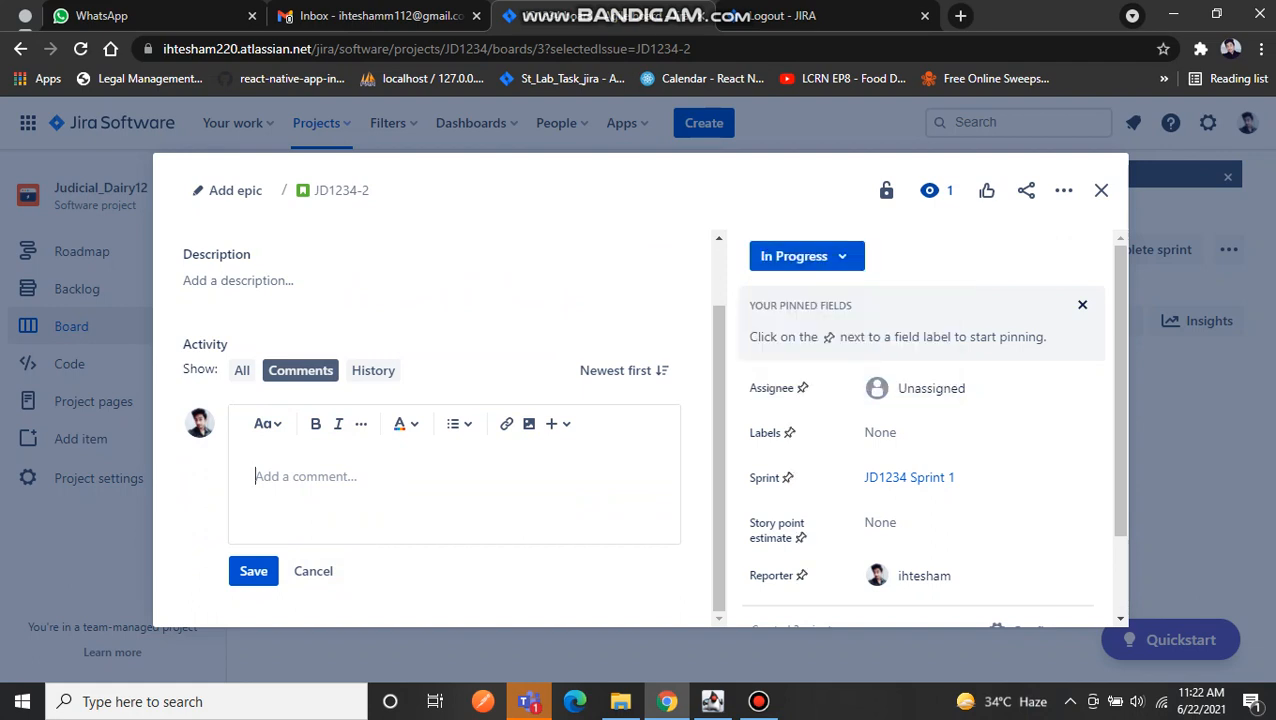
{"action": "scroll", "coordinate": [920, 420], "scroll_direction": "down", "scroll_amount": 1}
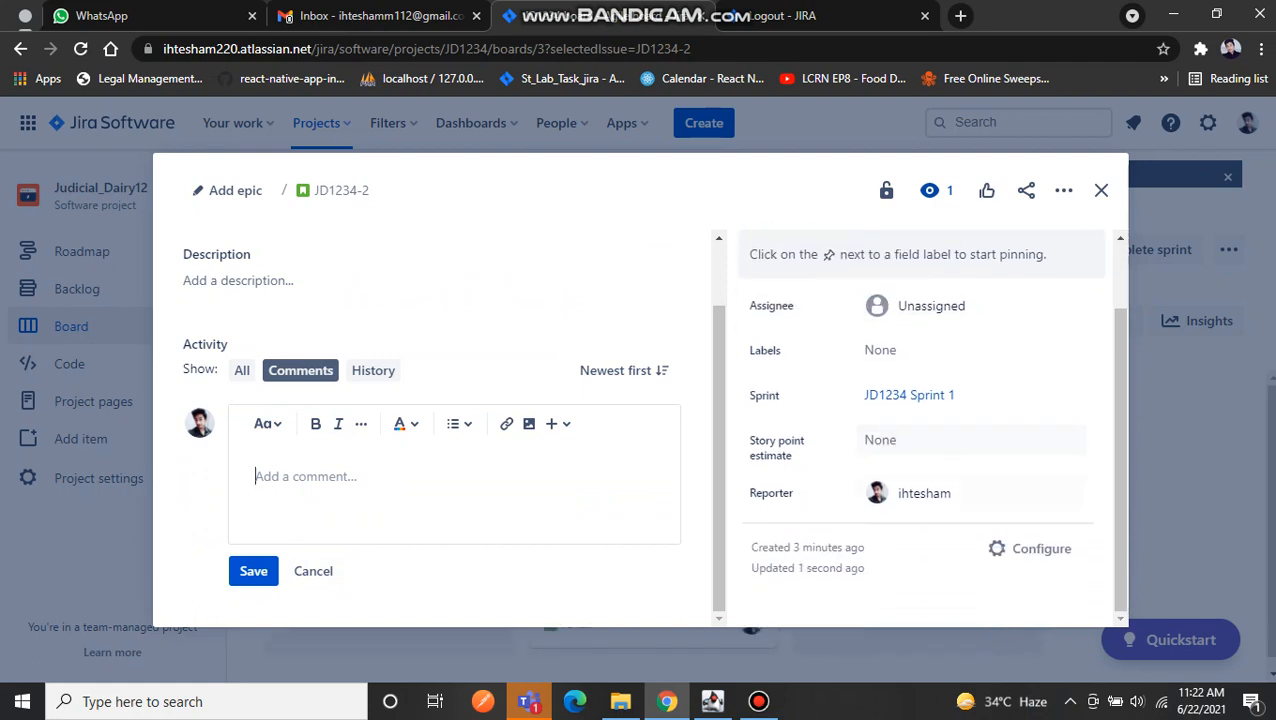
{"action": "left_click", "coordinate": [1101, 190]}
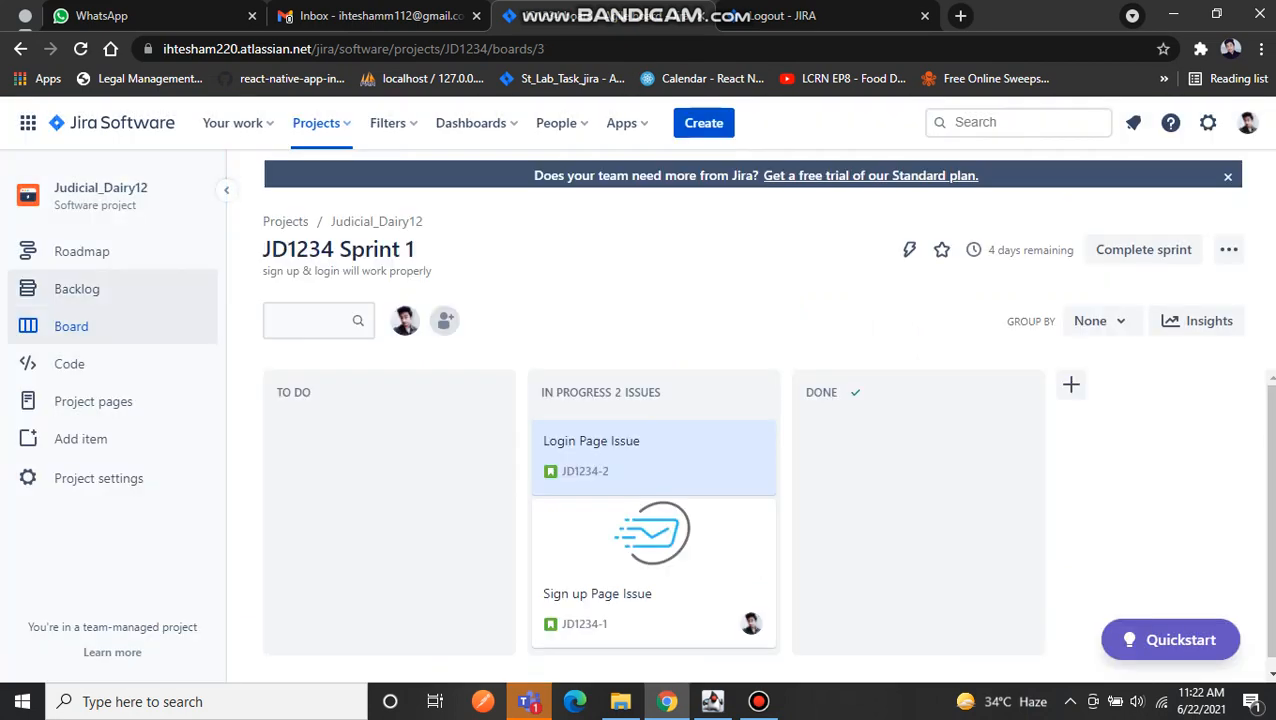
Set the Login Page Issue's status to Done from its details and return to the board.
{"action": "scroll", "coordinate": [654, 533], "scroll_direction": "down", "scroll_amount": 1}
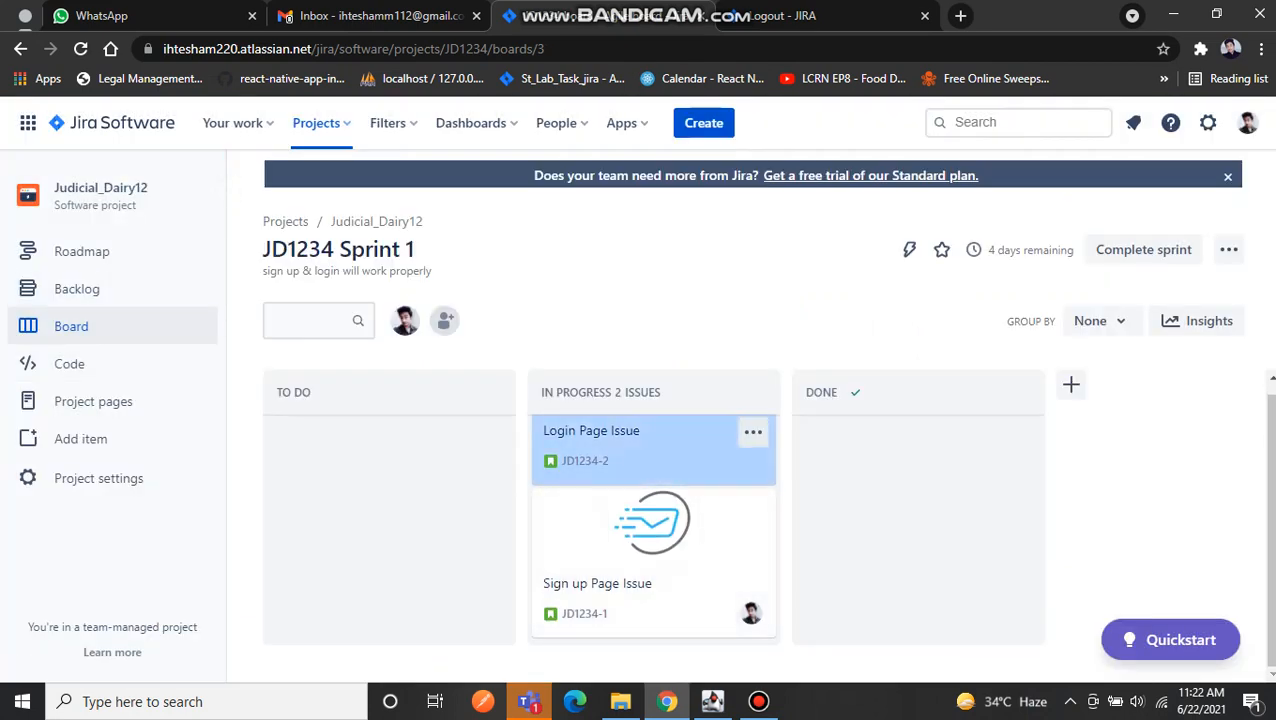
{"action": "left_click", "coordinate": [753, 431]}
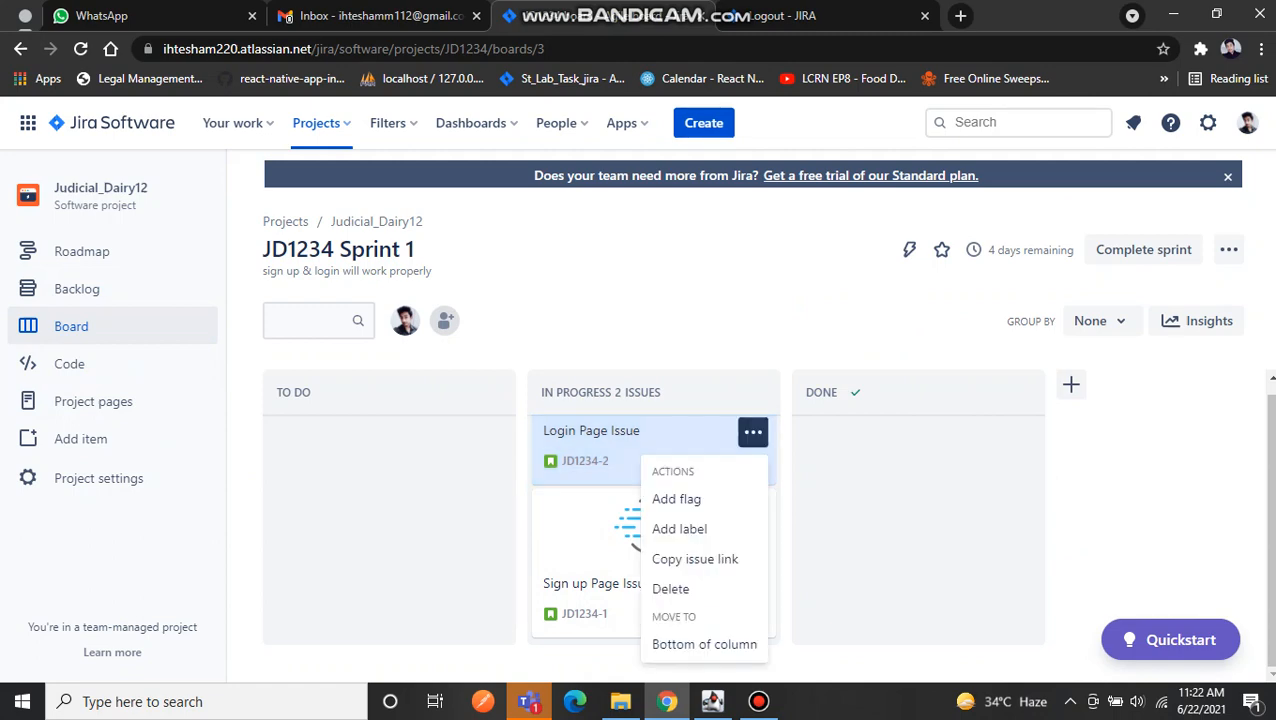
{"action": "left_click", "coordinate": [612, 445]}
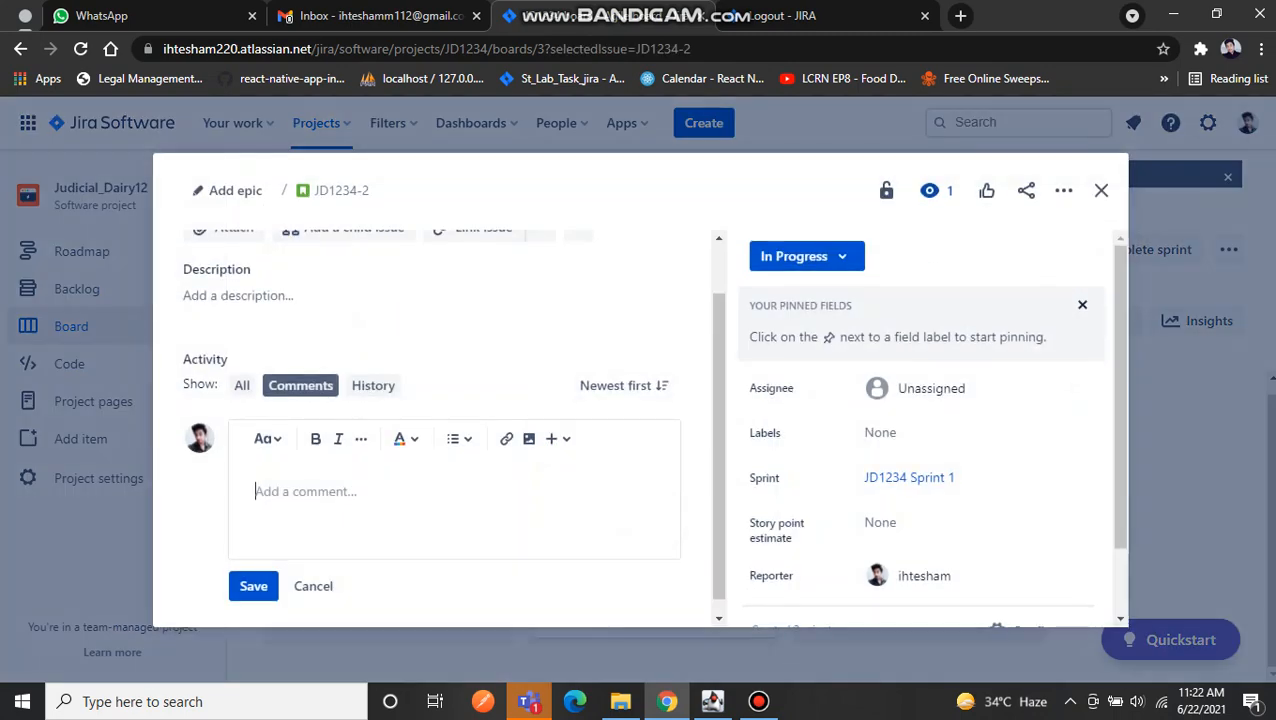
{"action": "left_click", "coordinate": [794, 256]}
{"action": "left_click", "coordinate": [775, 325]}
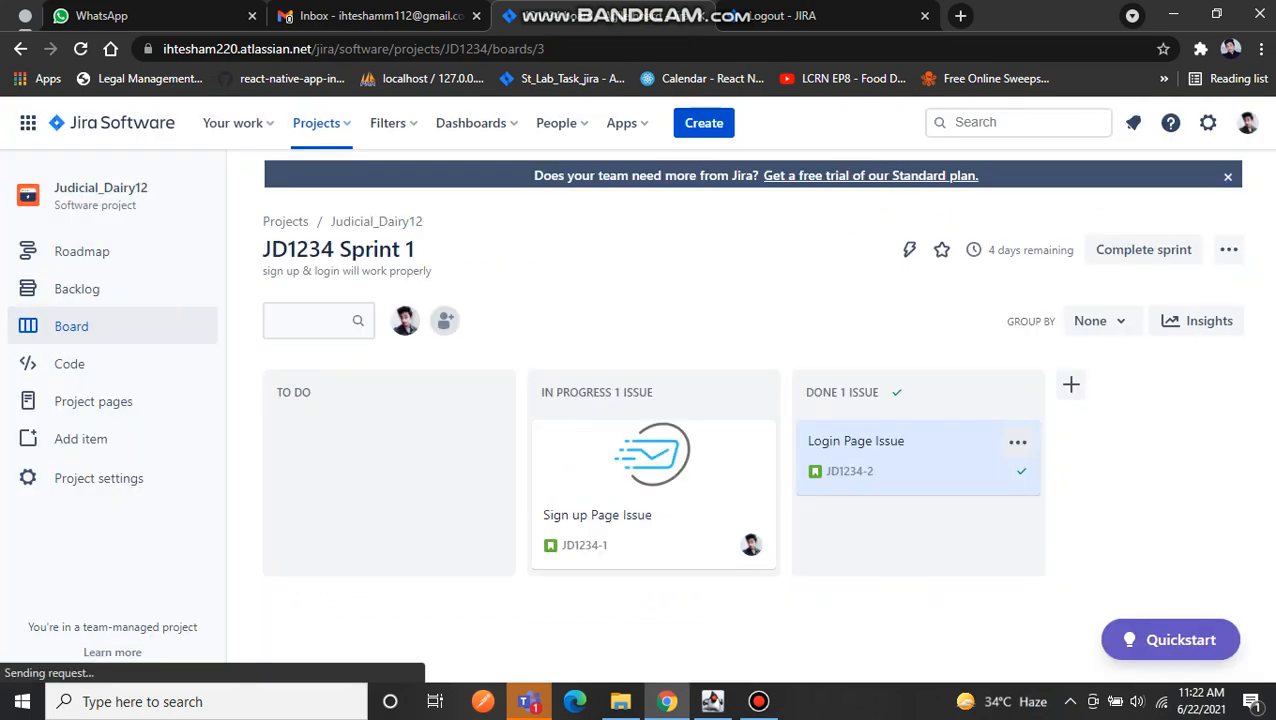
{"action": "left_click", "coordinate": [1101, 190]}
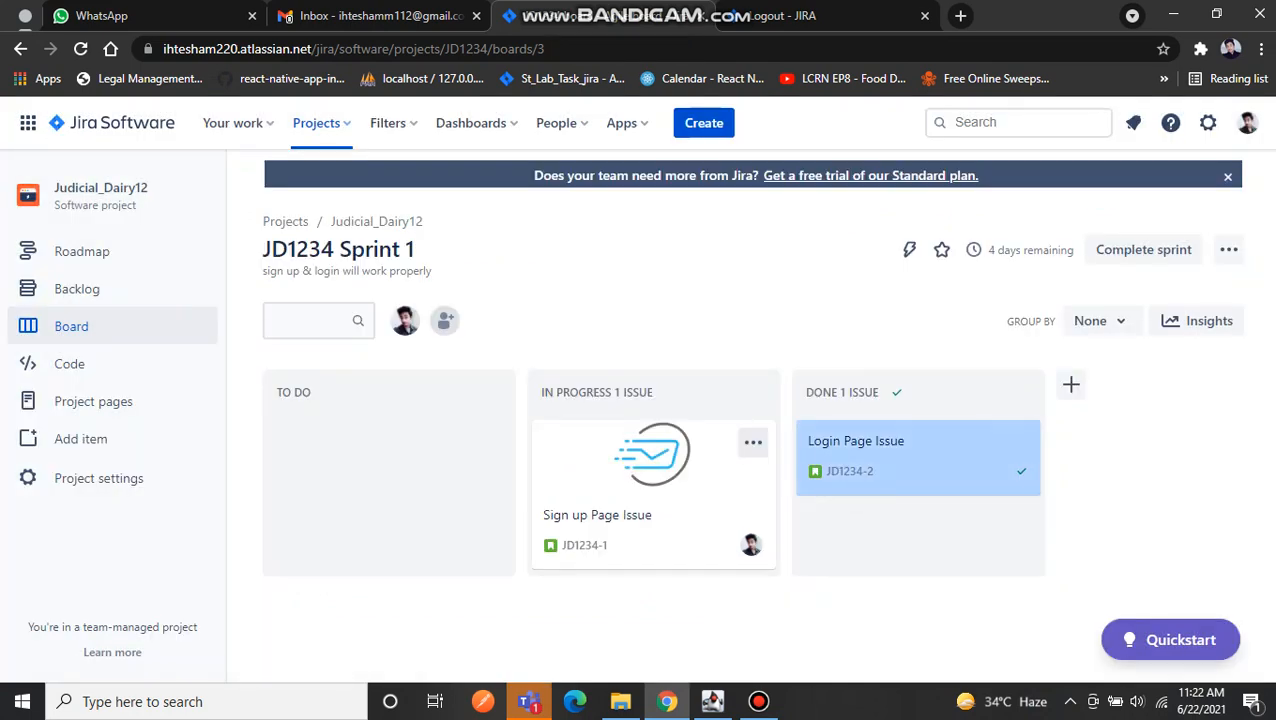
Set the Sign up Page Issue's status to Done from its details and return to the board.
{"action": "left_click", "coordinate": [620, 500]}
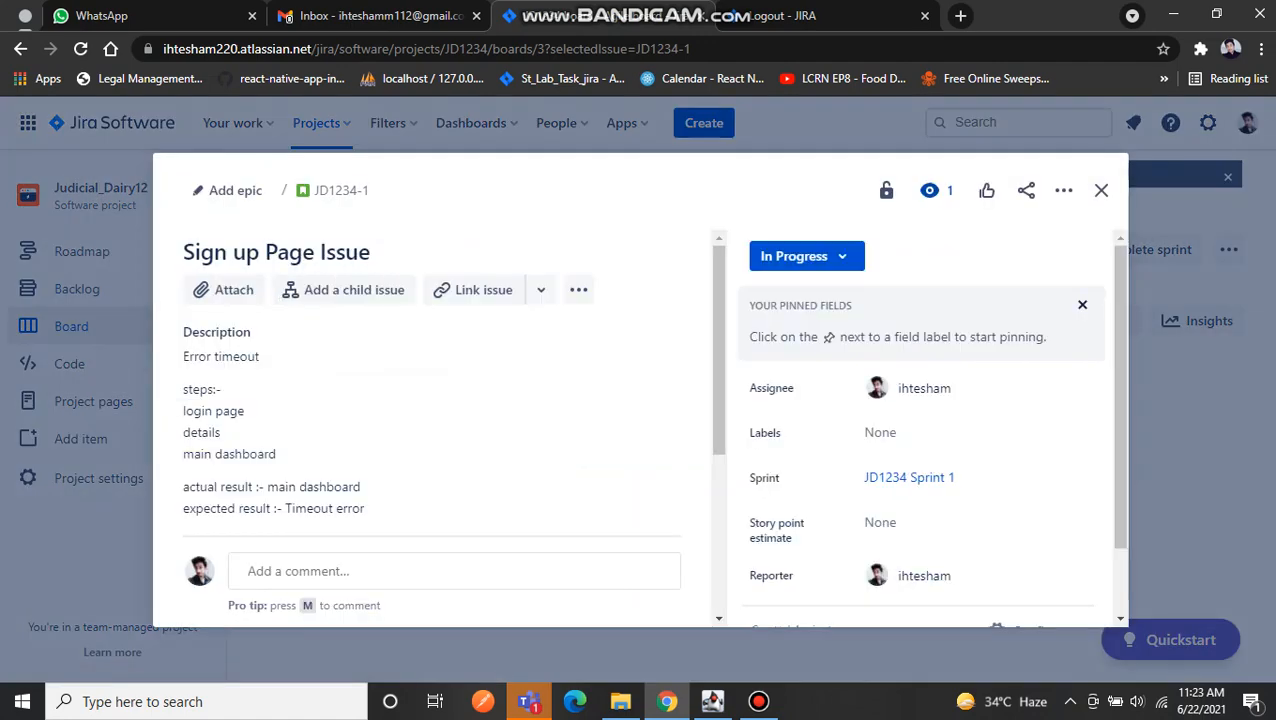
{"action": "left_click", "coordinate": [800, 256]}
{"action": "left_click", "coordinate": [785, 322]}
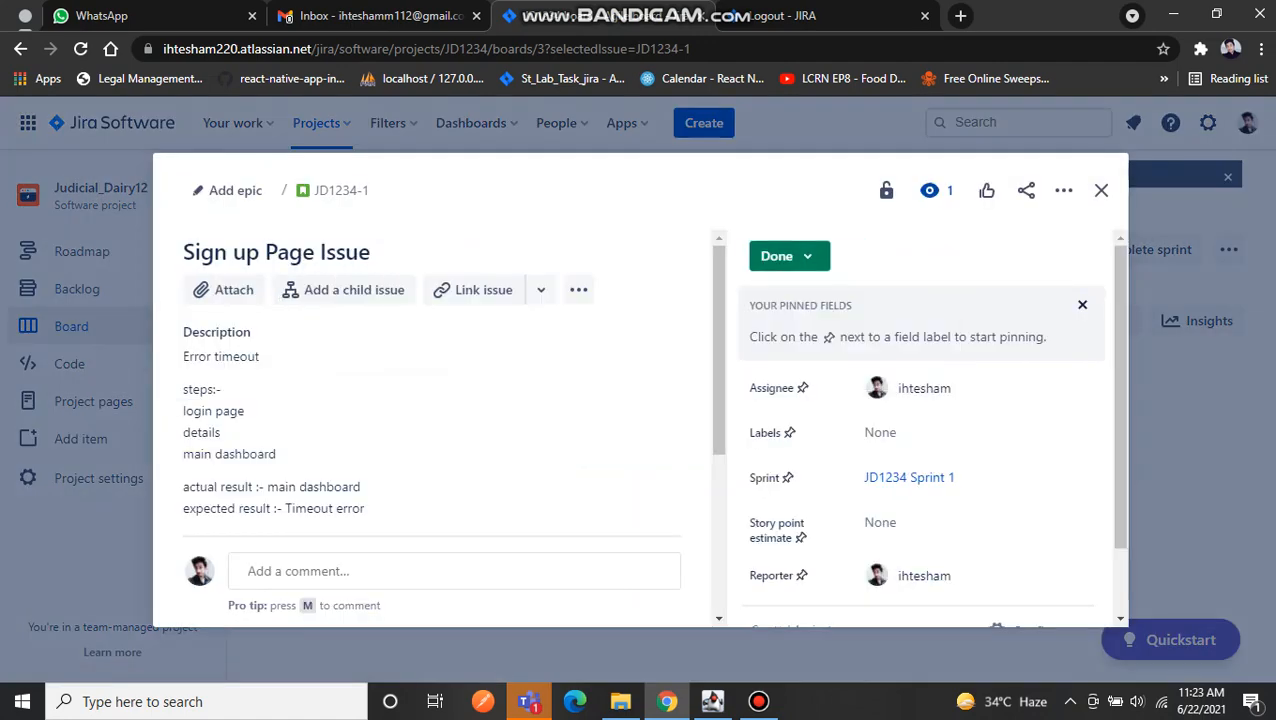
{"action": "left_click", "coordinate": [1101, 190]}
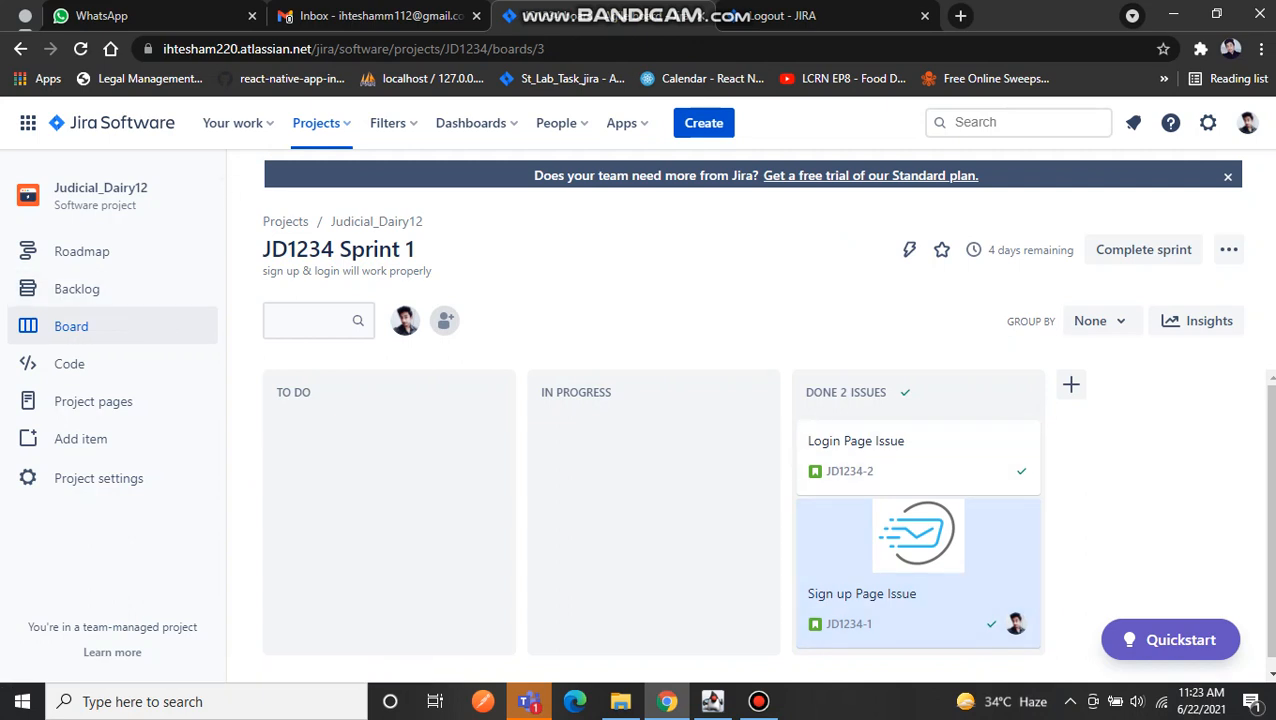
Open the Default dashboard and examine its assigned issues, projects and activity stream.
{"action": "left_click", "coordinate": [470, 122]}
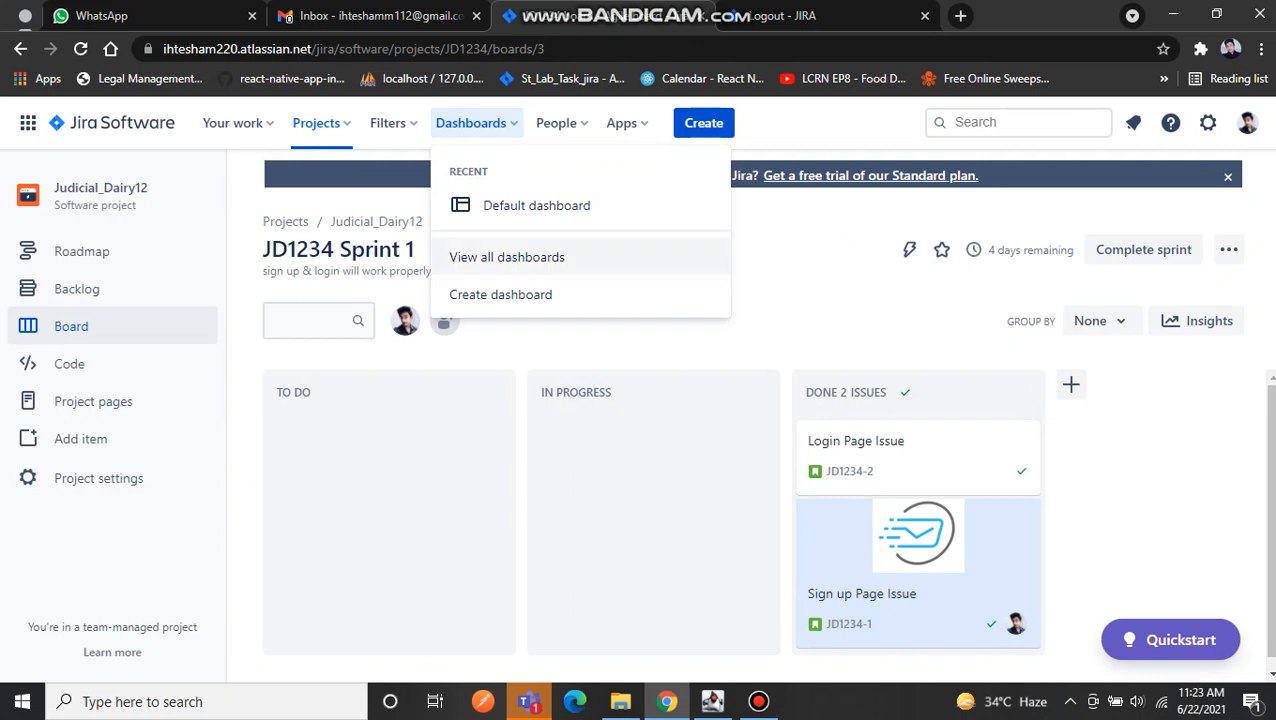
{"action": "left_click", "coordinate": [507, 257]}
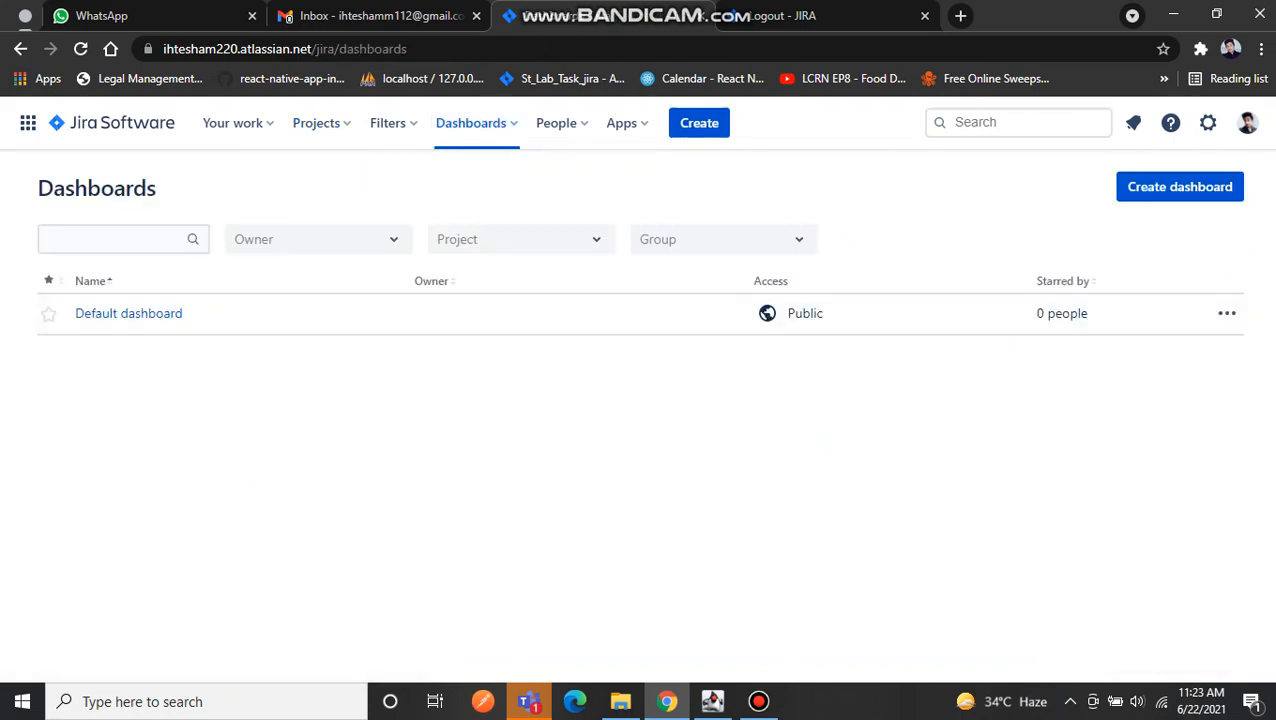
{"action": "left_click", "coordinate": [128, 313]}
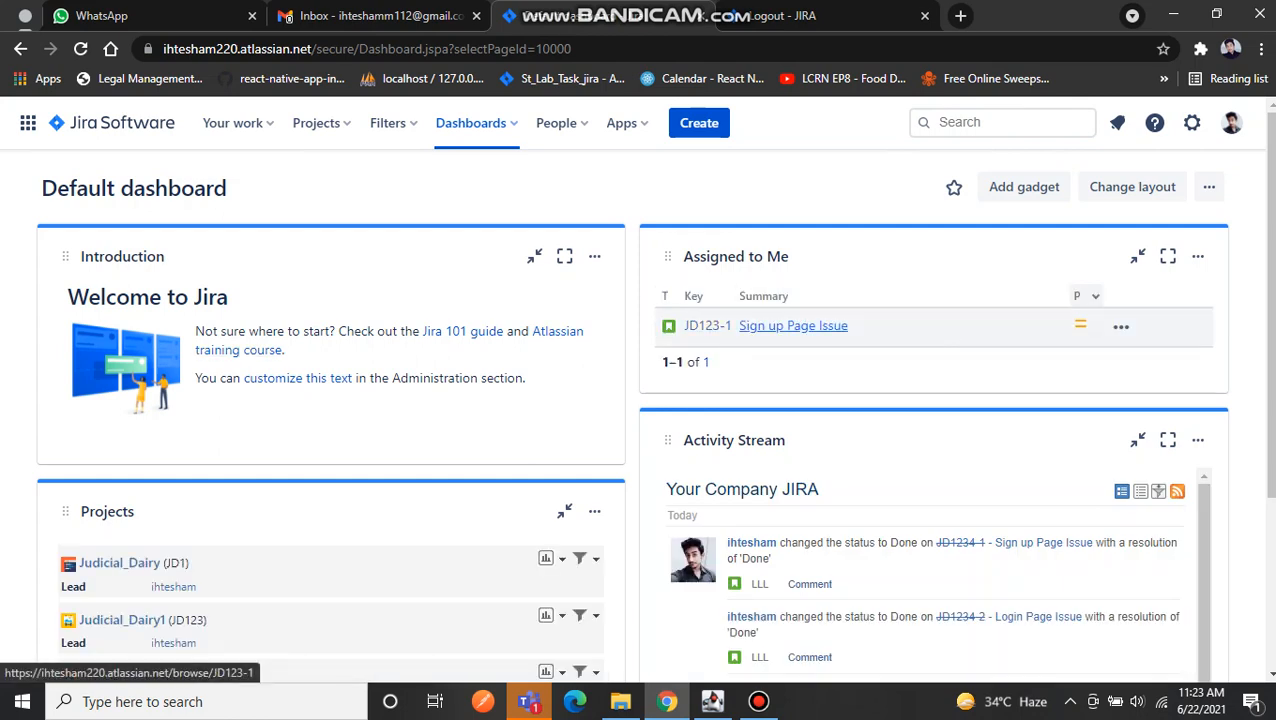
{"action": "scroll", "coordinate": [640, 400], "scroll_direction": "down", "scroll_amount": 1}
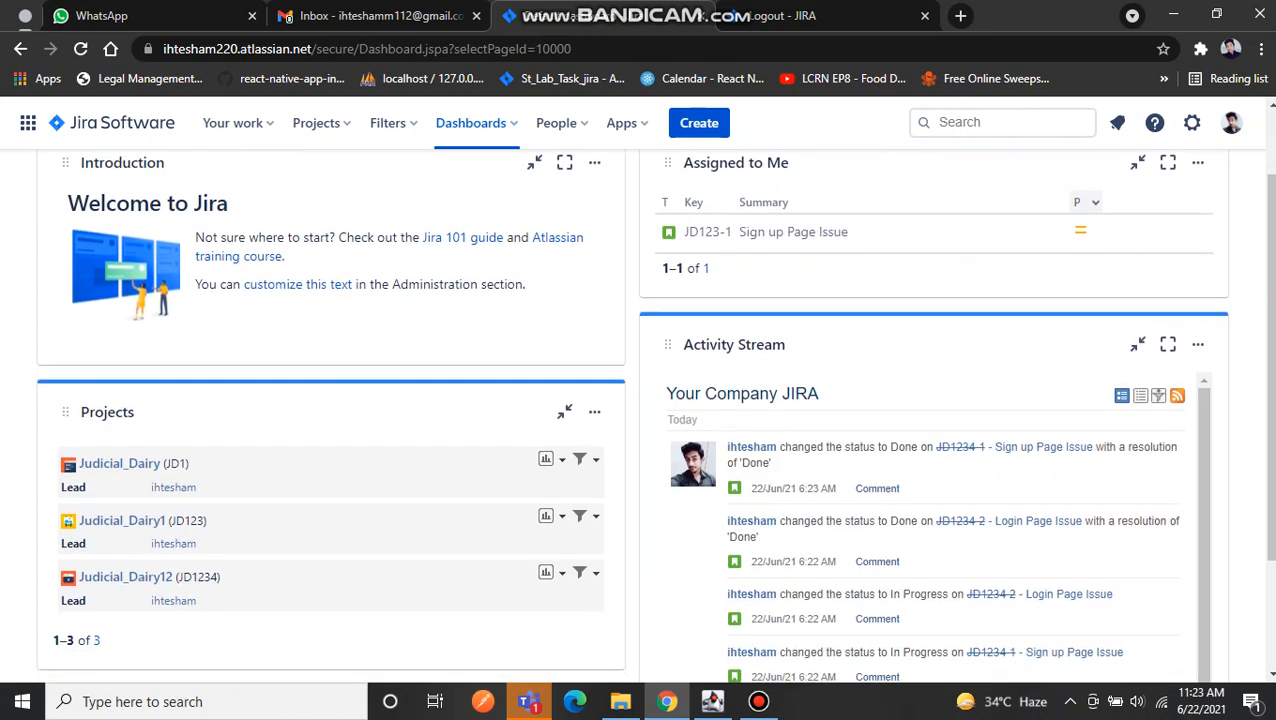
{"action": "scroll", "coordinate": [933, 528], "scroll_direction": "down", "scroll_amount": 1}
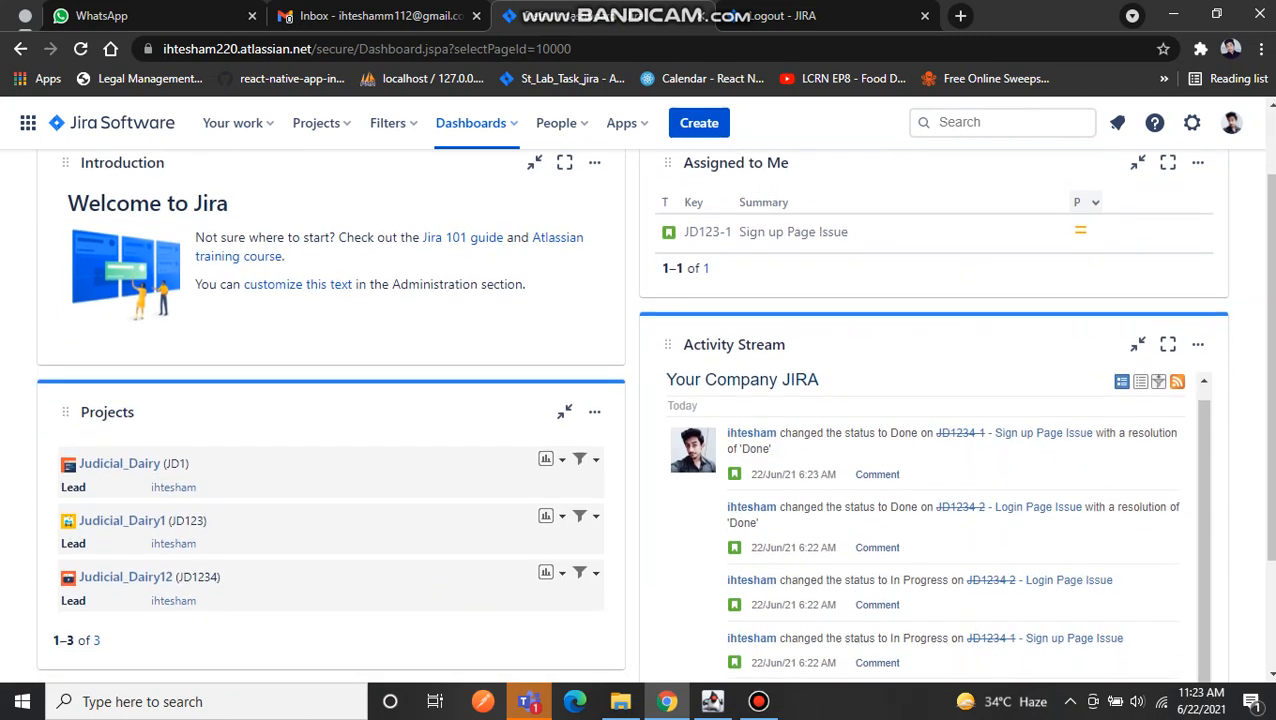
{"action": "scroll", "coordinate": [640, 400], "scroll_direction": "down", "scroll_amount": 2}
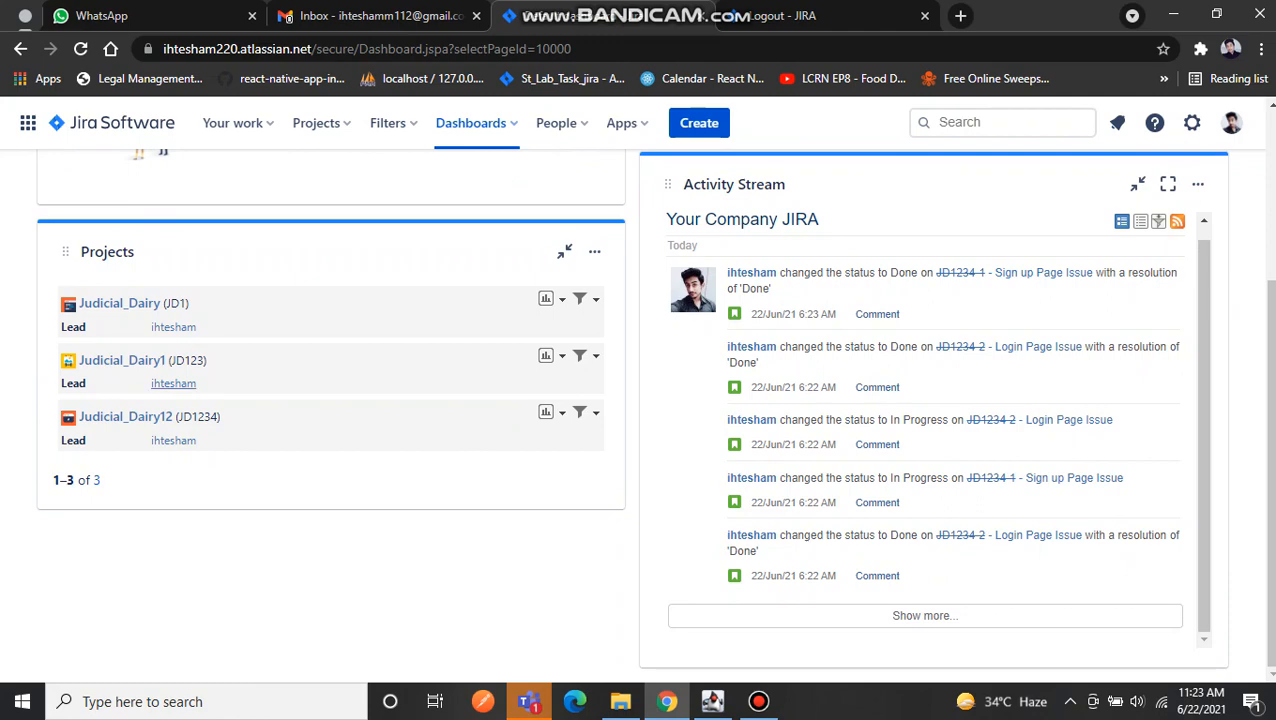
{"action": "scroll", "coordinate": [173, 383], "scroll_direction": "up", "scroll_amount": 3}
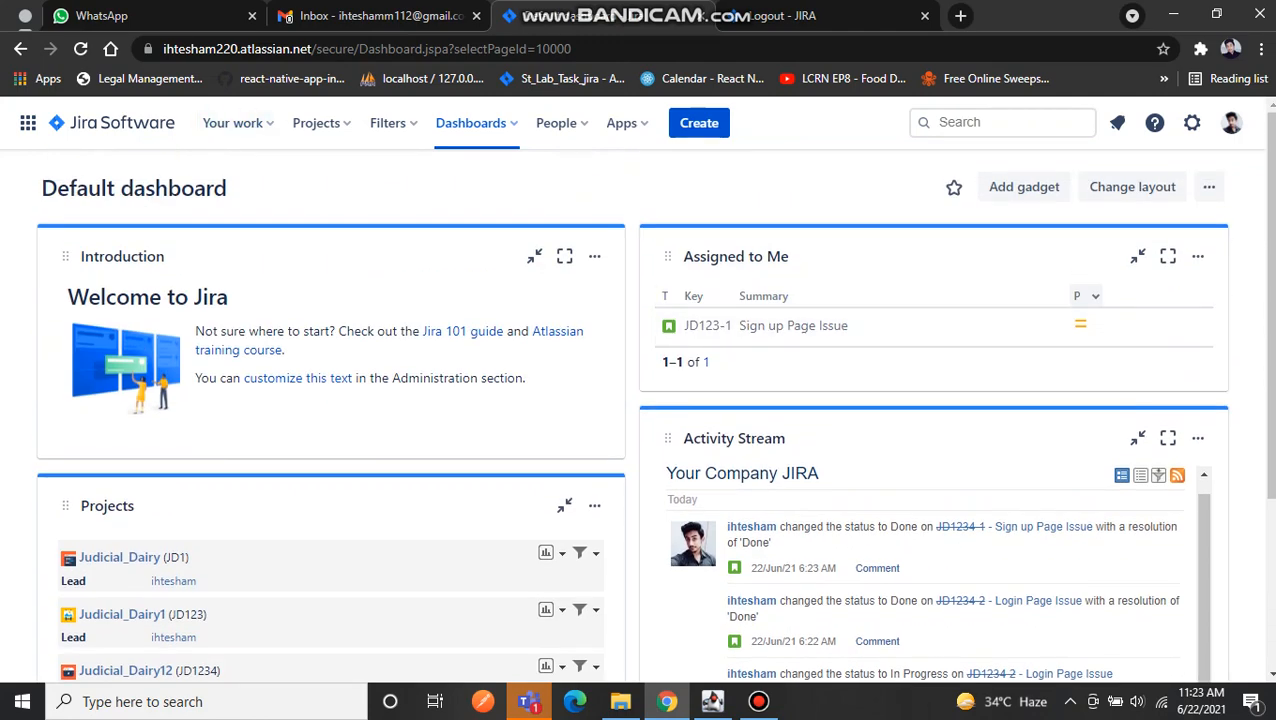
Check the recent projects list and open the overview of all saved filters.
{"action": "left_click", "coordinate": [318, 122]}
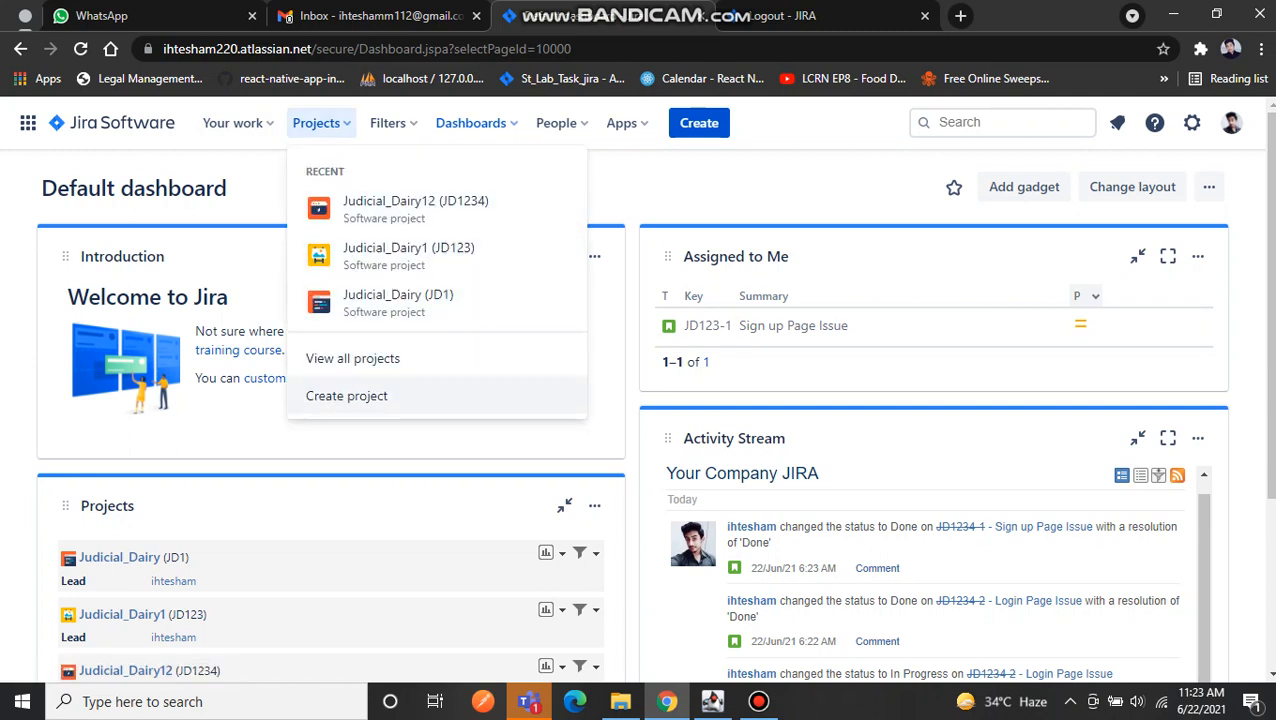
{"action": "left_click", "coordinate": [388, 122]}
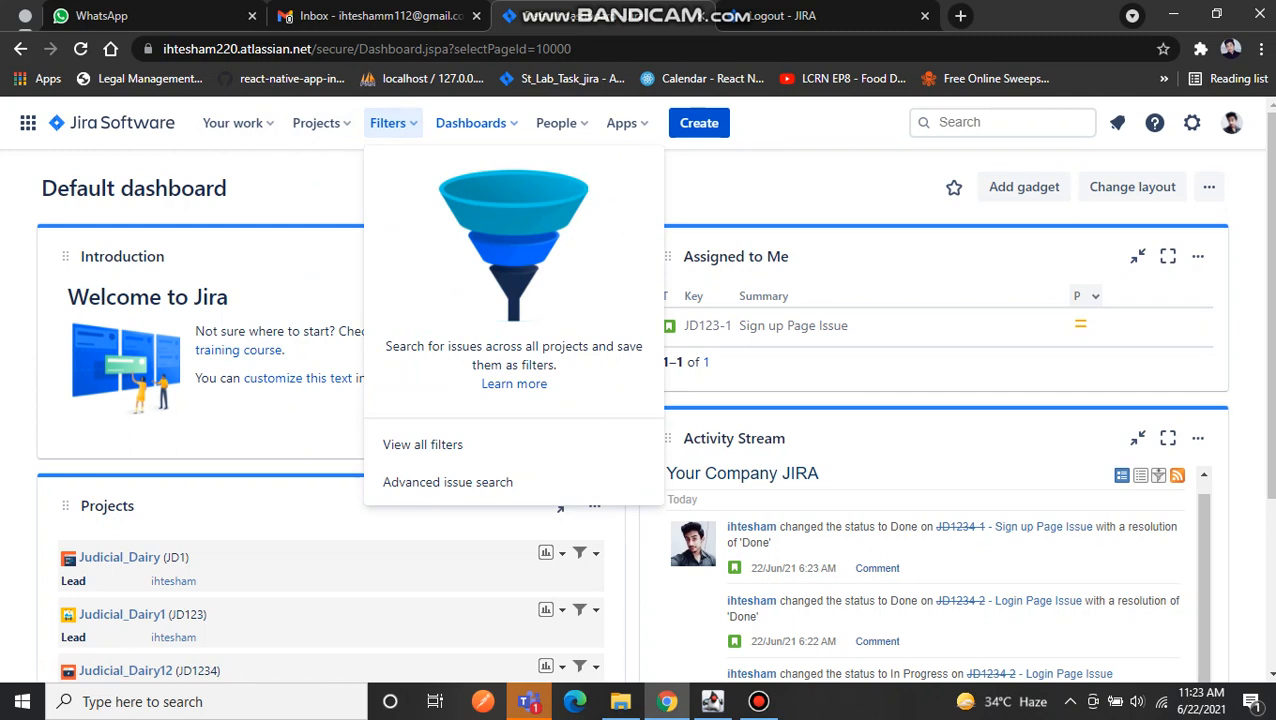
{"action": "left_click", "coordinate": [422, 444]}
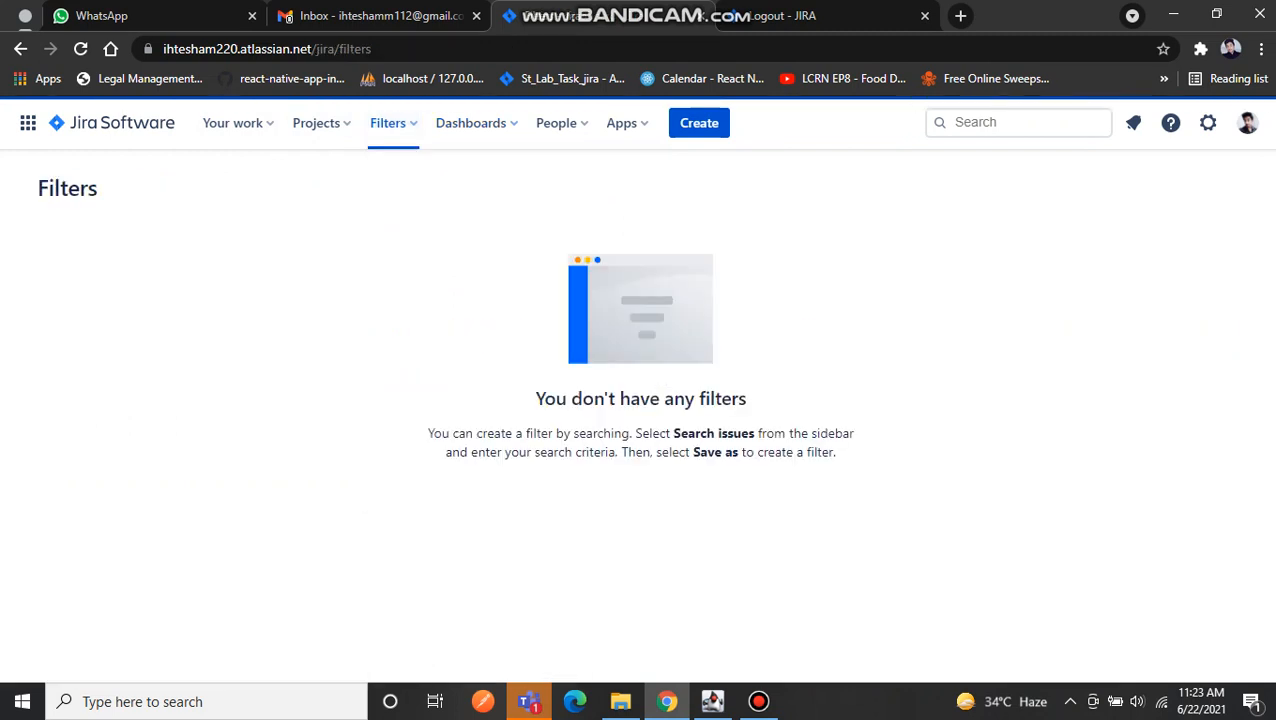
{"action": "left_click", "coordinate": [318, 122]}
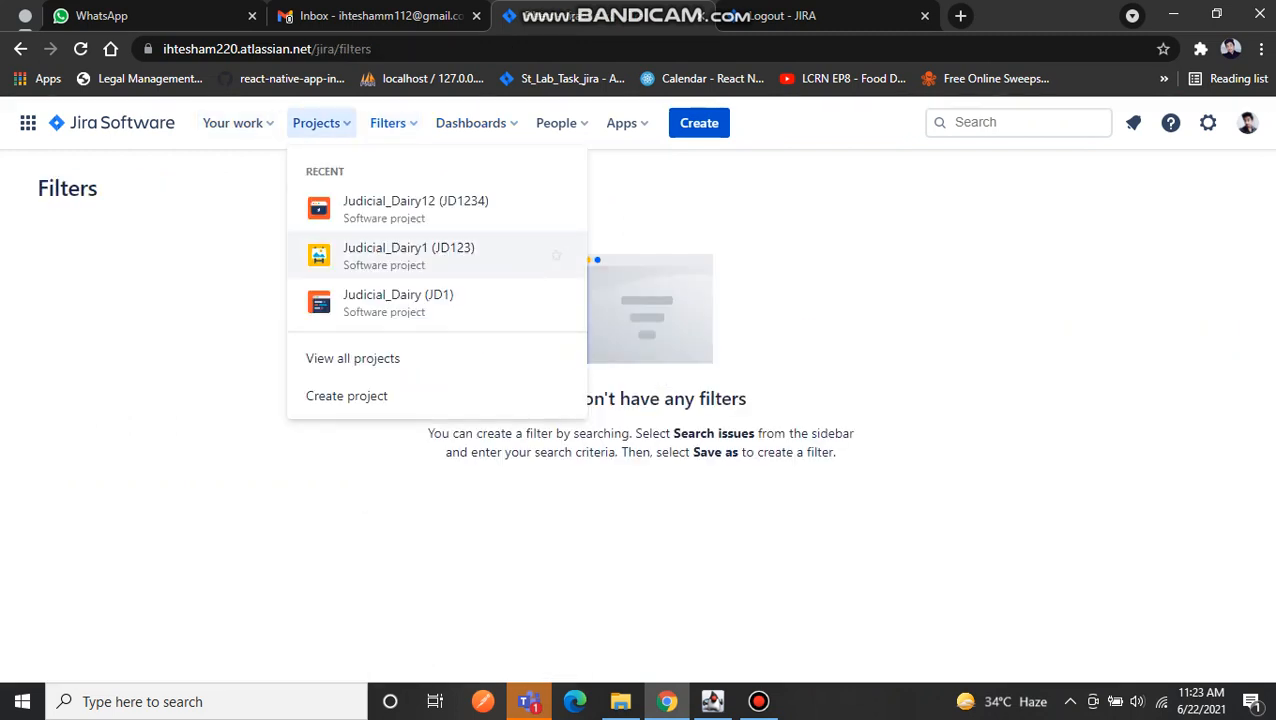
{"action": "left_click", "coordinate": [408, 255]}
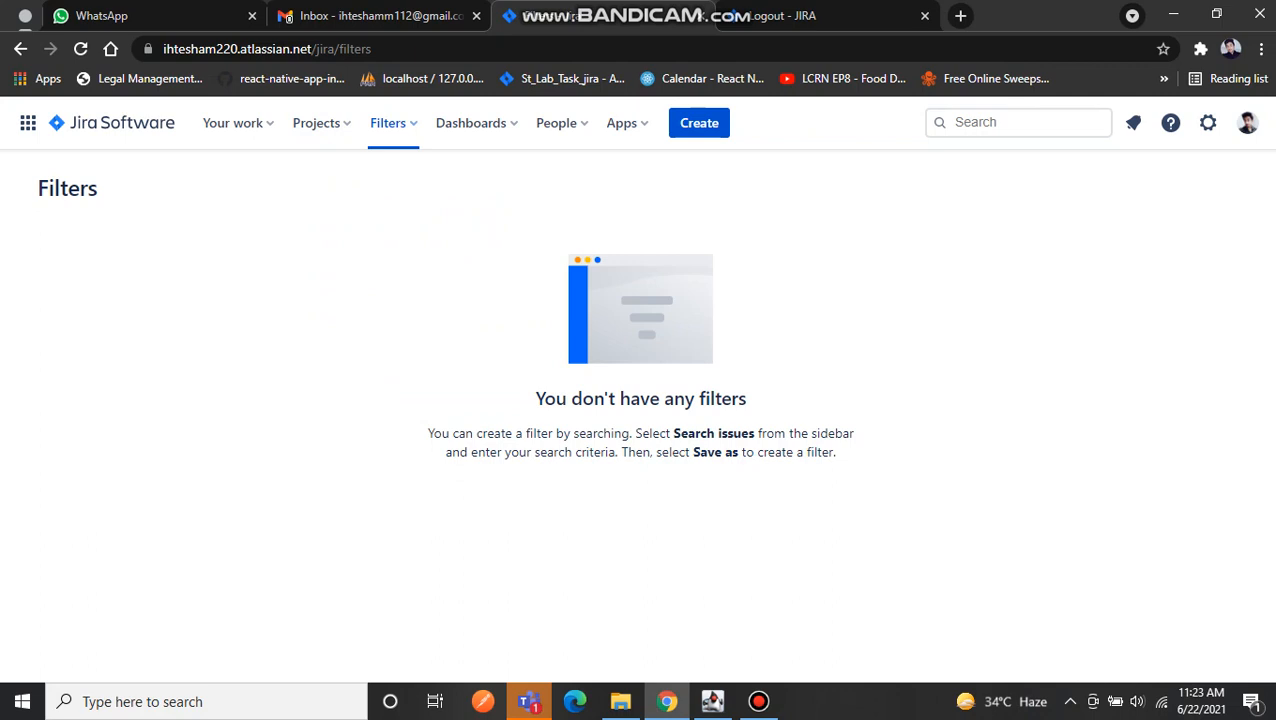
{"action": "left_click", "coordinate": [392, 122]}
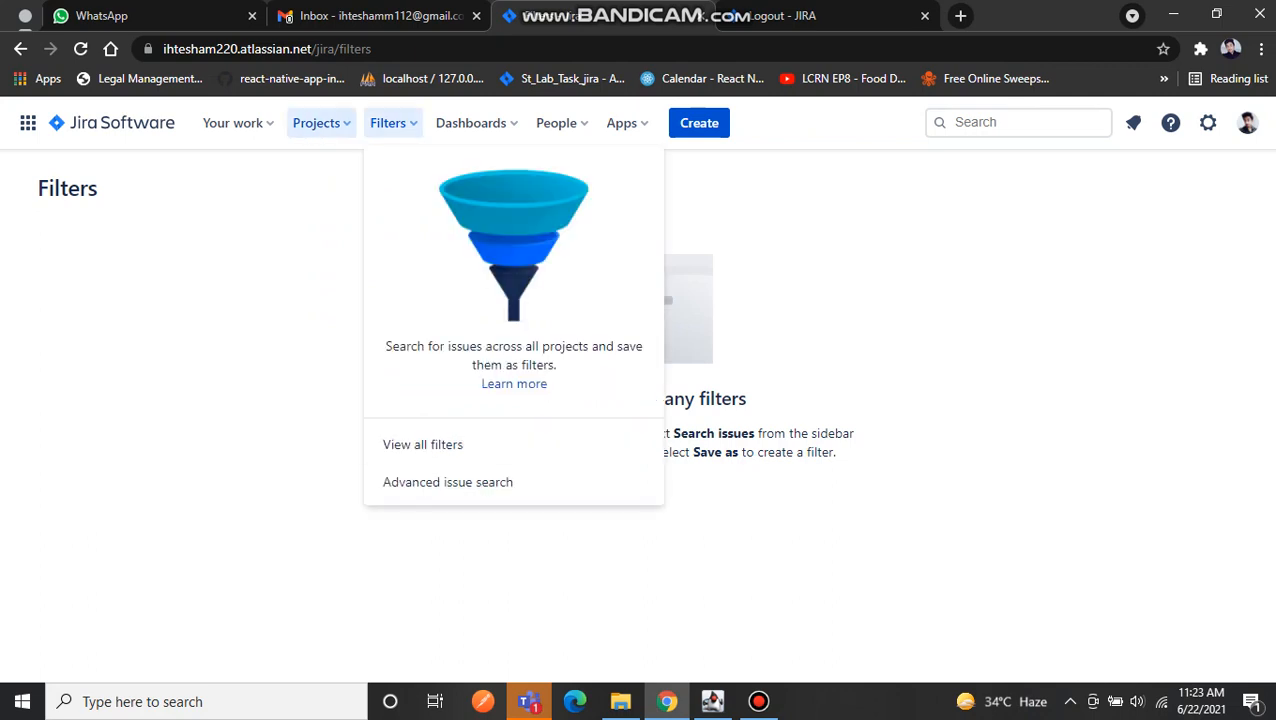
{"action": "left_click", "coordinate": [318, 122]}
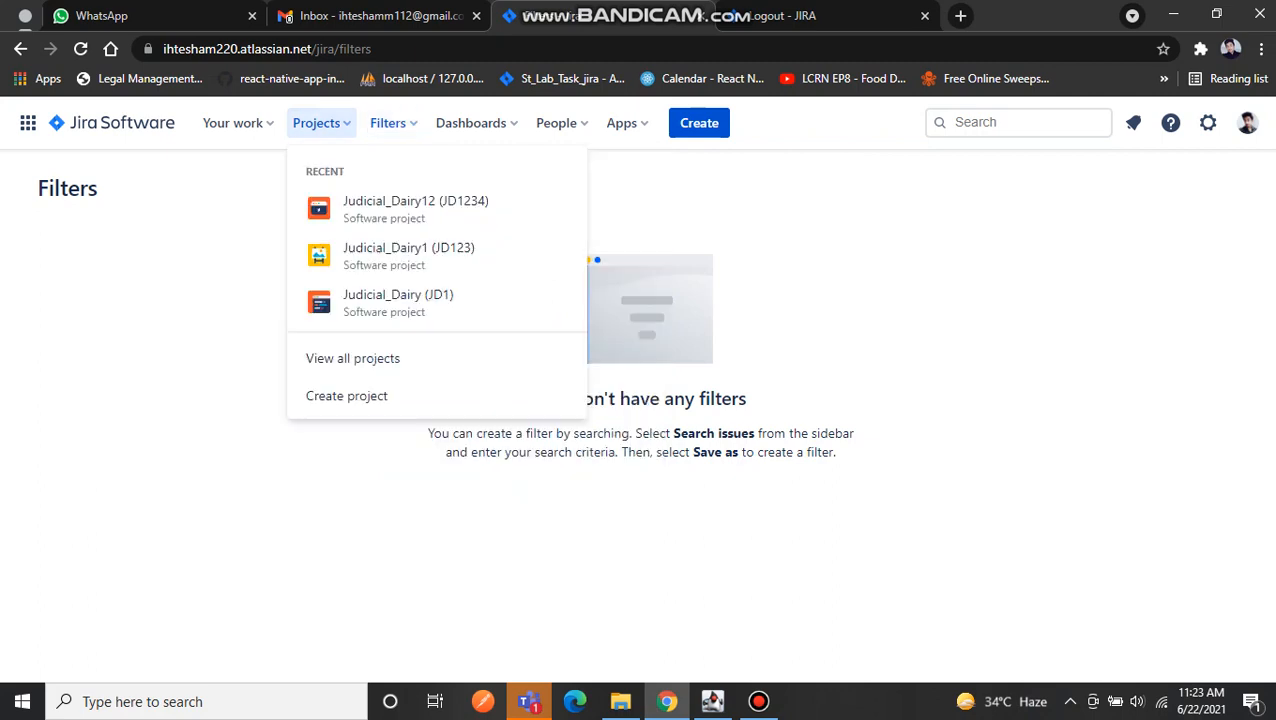
Look at the recently worked-on issues and switch to the Jira Software home page with the recent projects.
{"action": "left_click", "coordinate": [237, 122]}
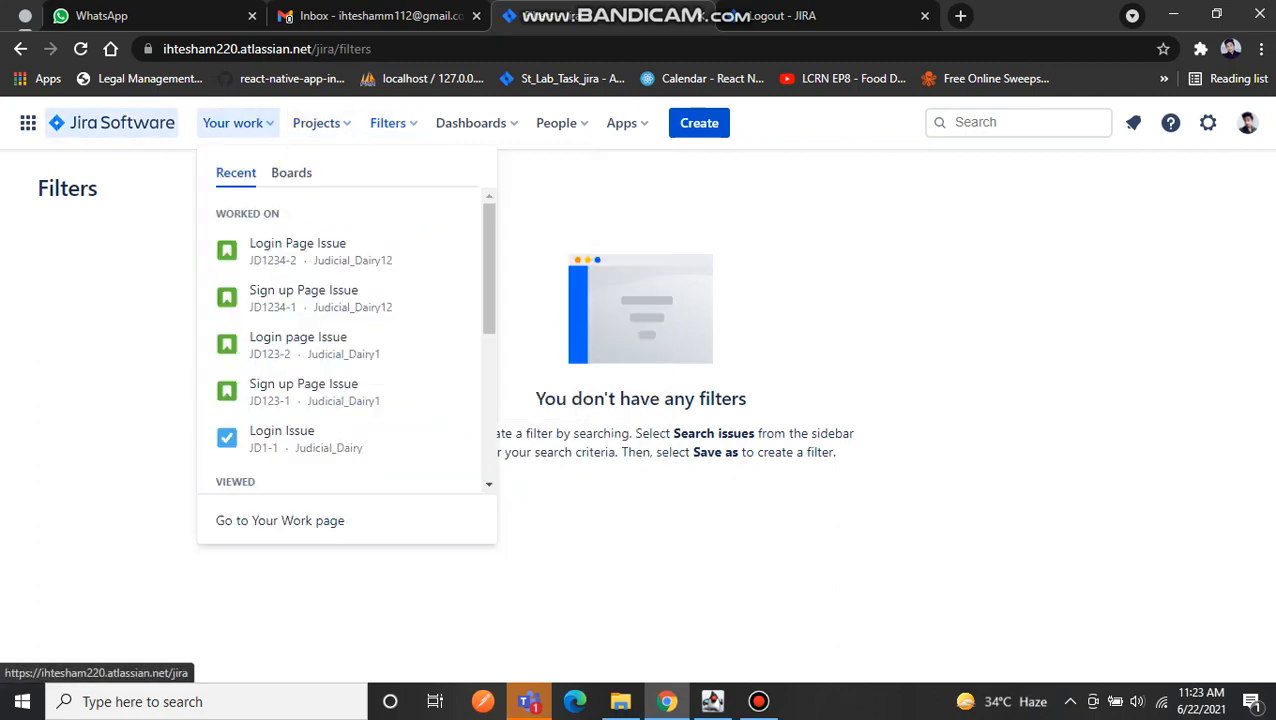
{"action": "left_click", "coordinate": [28, 122]}
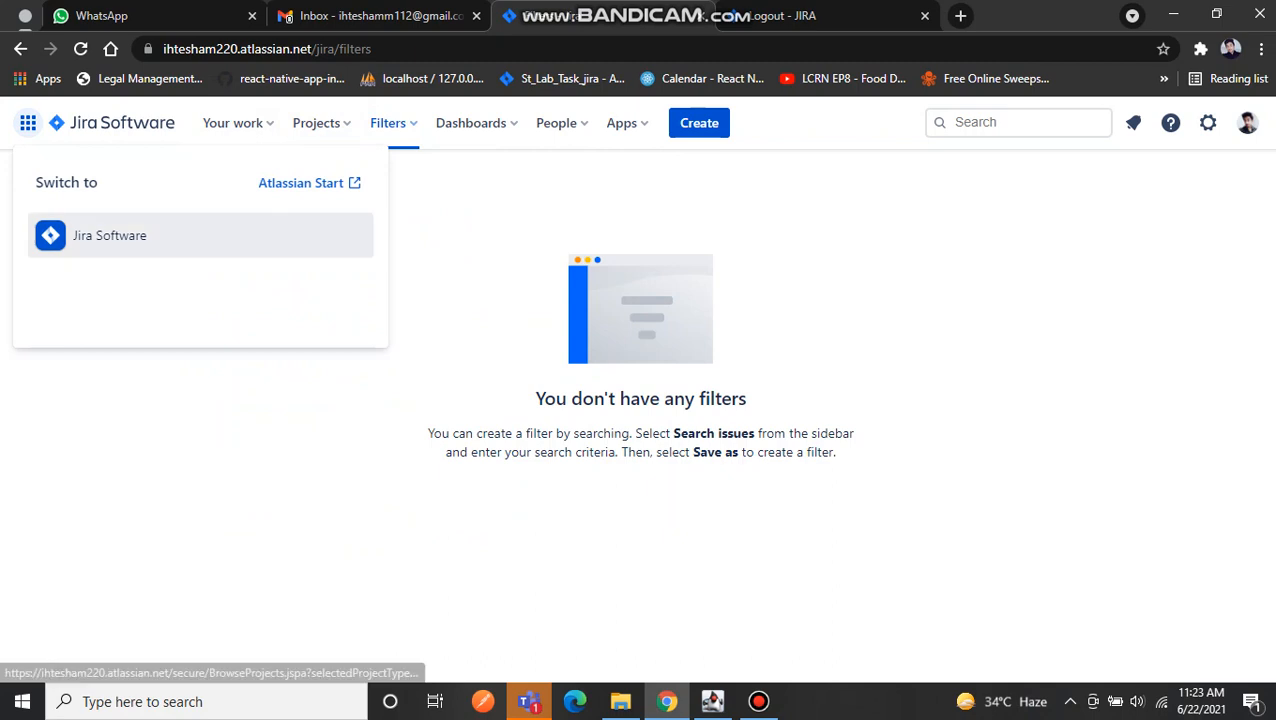
{"action": "left_click", "coordinate": [109, 235]}
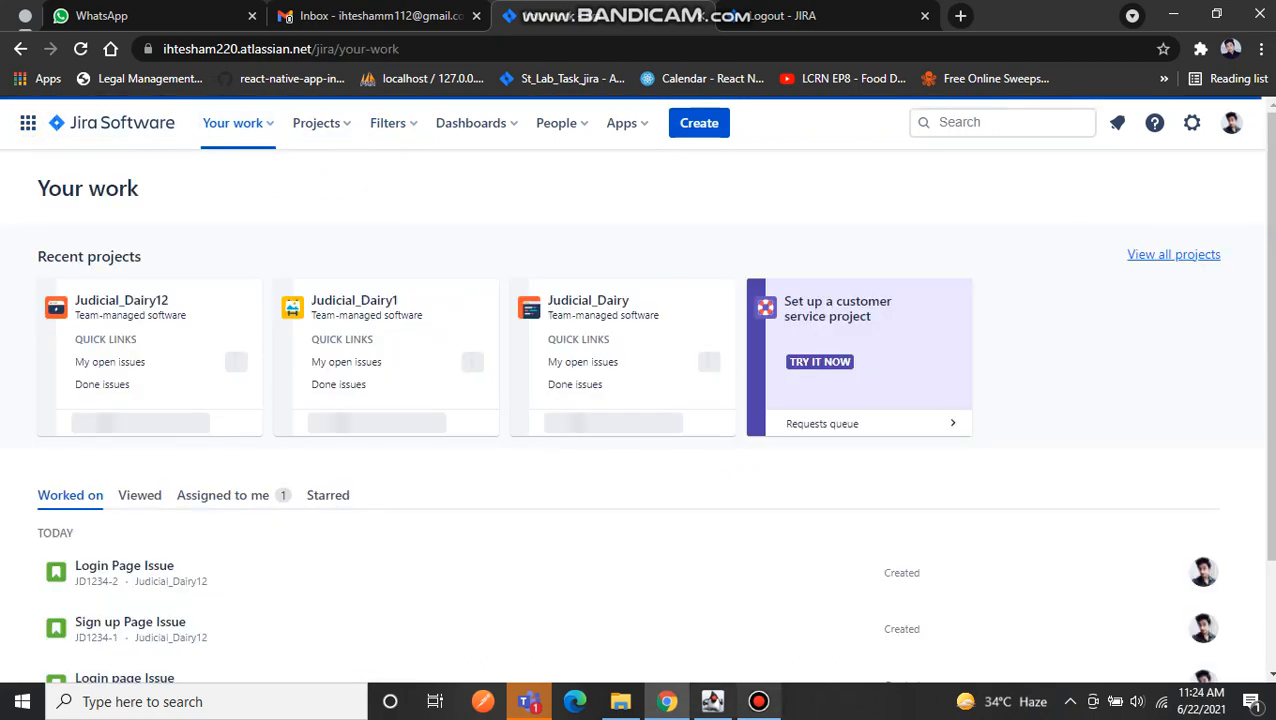
{"action": "left_click", "coordinate": [758, 701]}
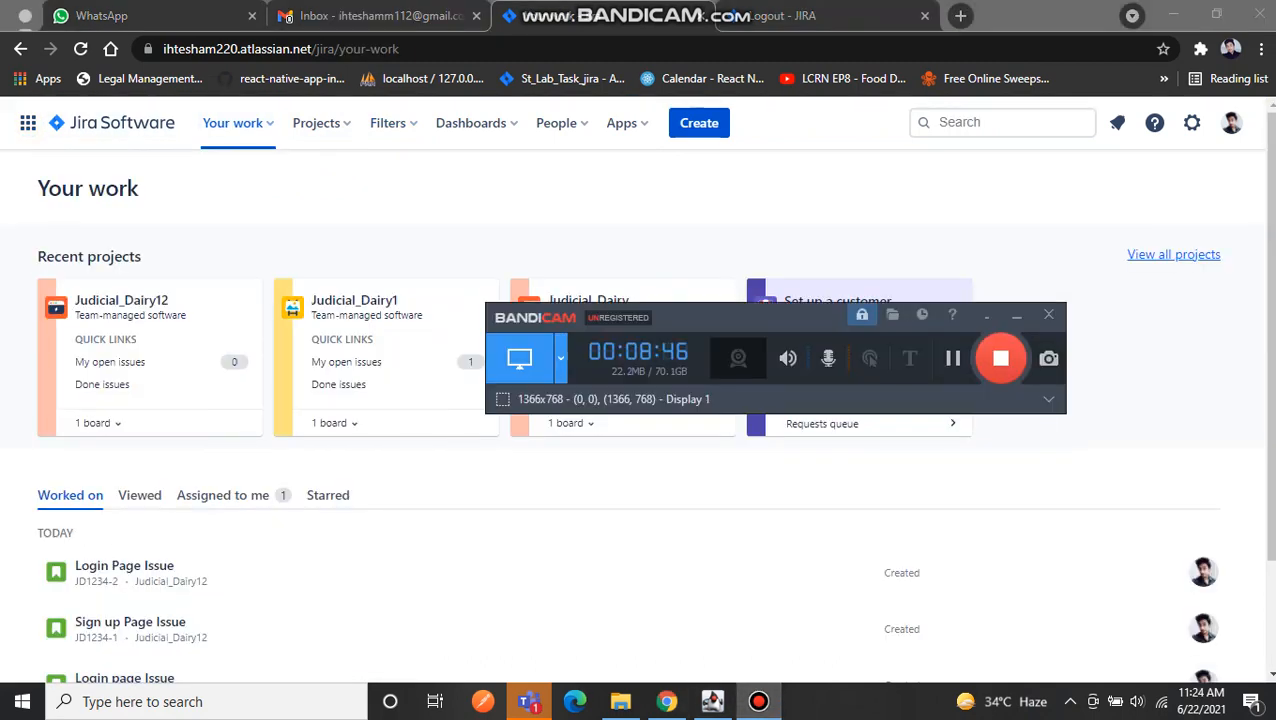